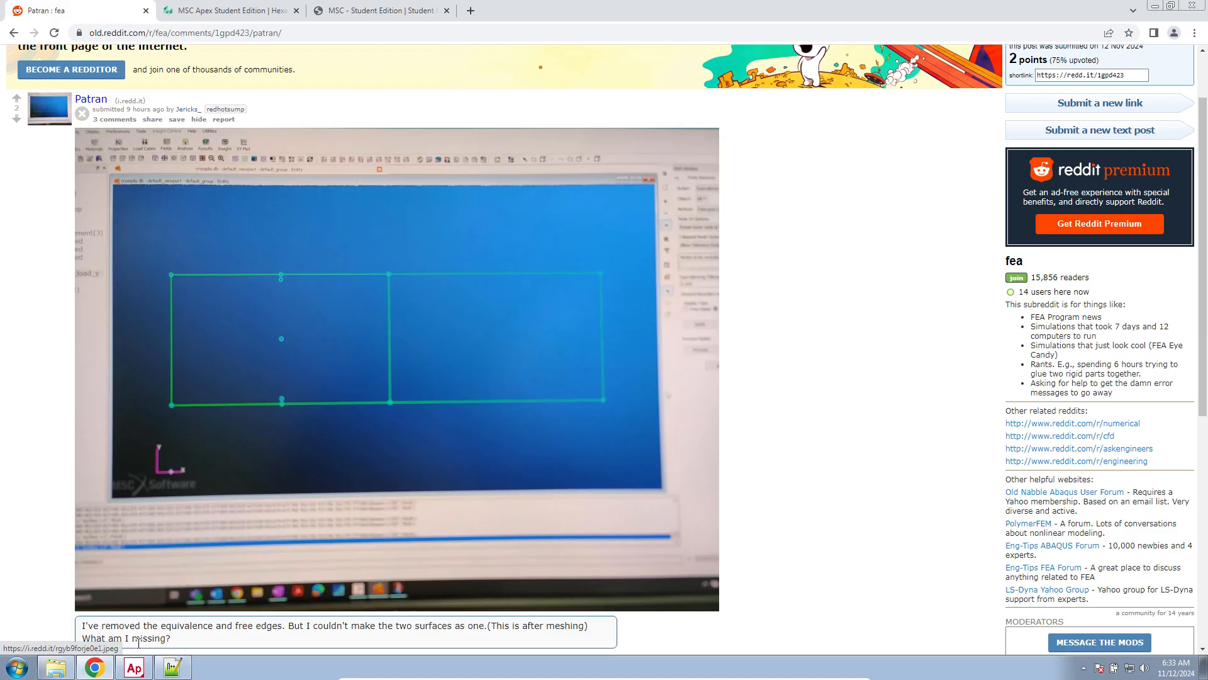
Review the tool-comparison notes in Notepad++, highlight "MSC Apex", and return to the forum post about joining surfaces
{"action": "left_click", "coordinate": [172, 667]}
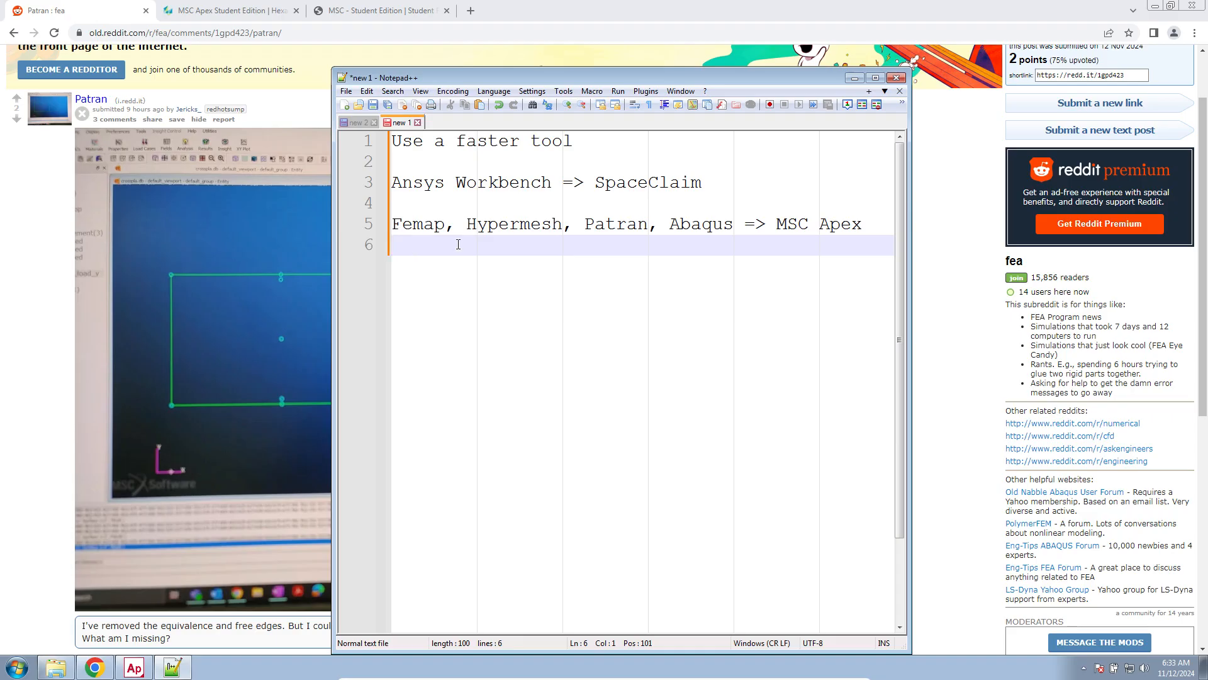
{"action": "left_click_drag", "start_coordinate": [778, 224], "coordinate": [870, 224]}
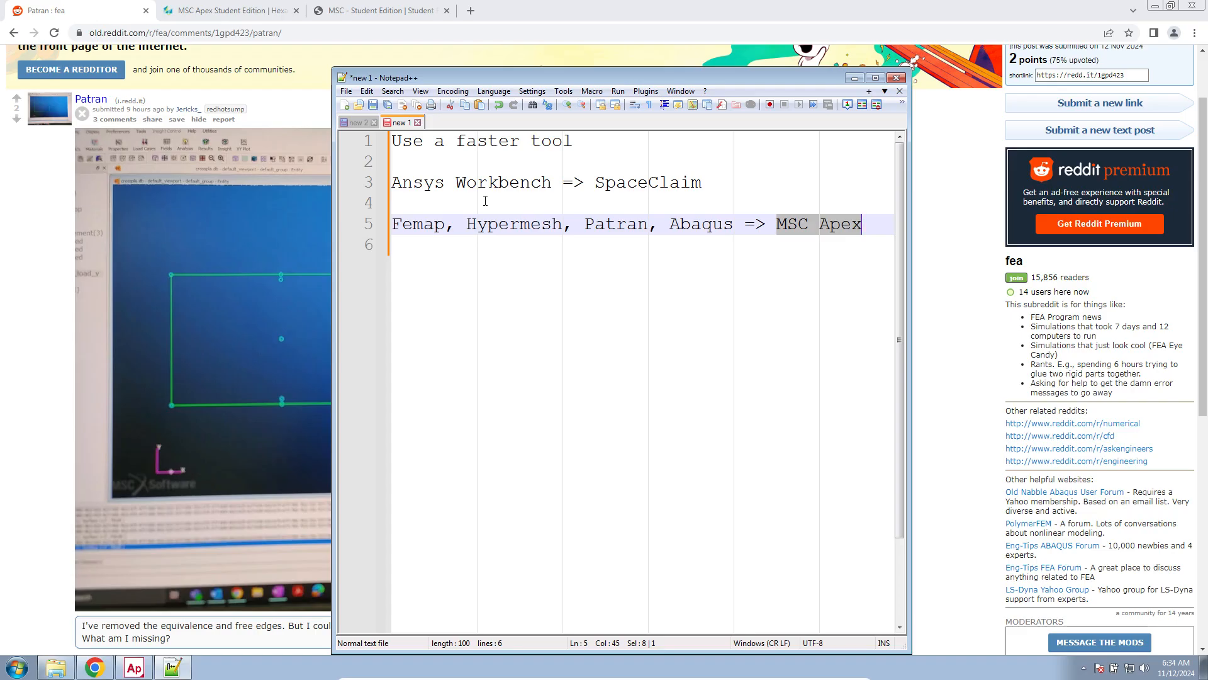
{"action": "left_click", "coordinate": [293, 212]}
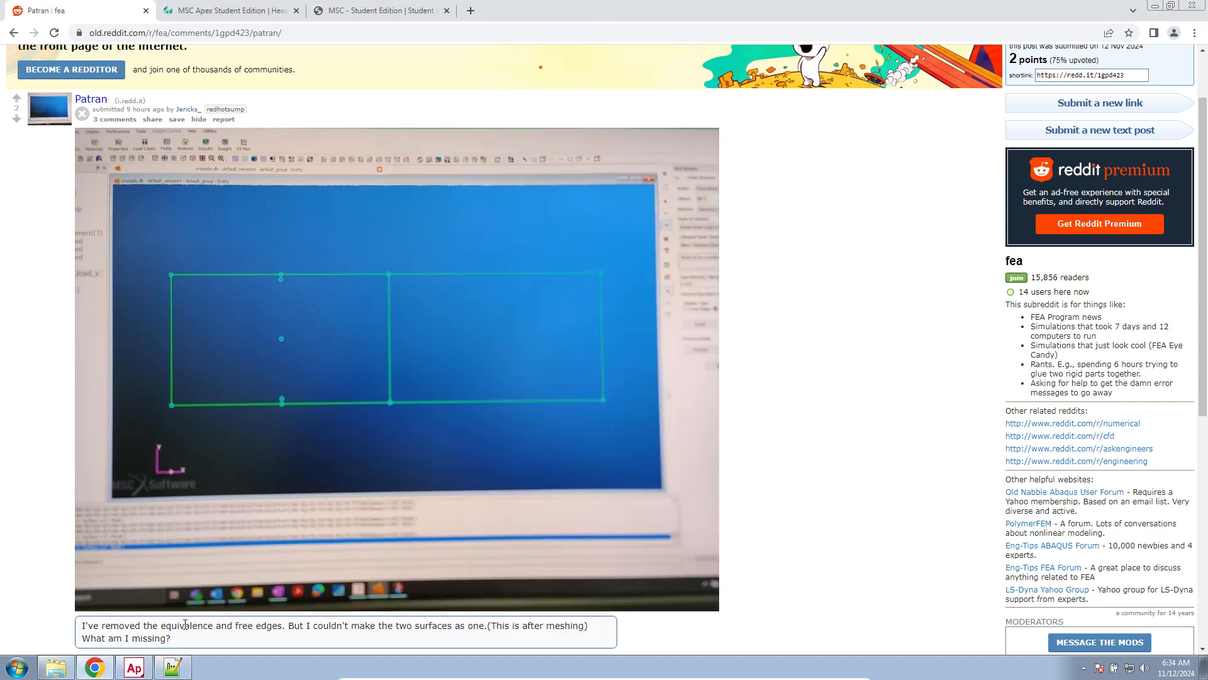
Switch to MSC Apex and hide both meshes so that only the two adjacent surfaces are shown
{"action": "left_click", "coordinate": [139, 666]}
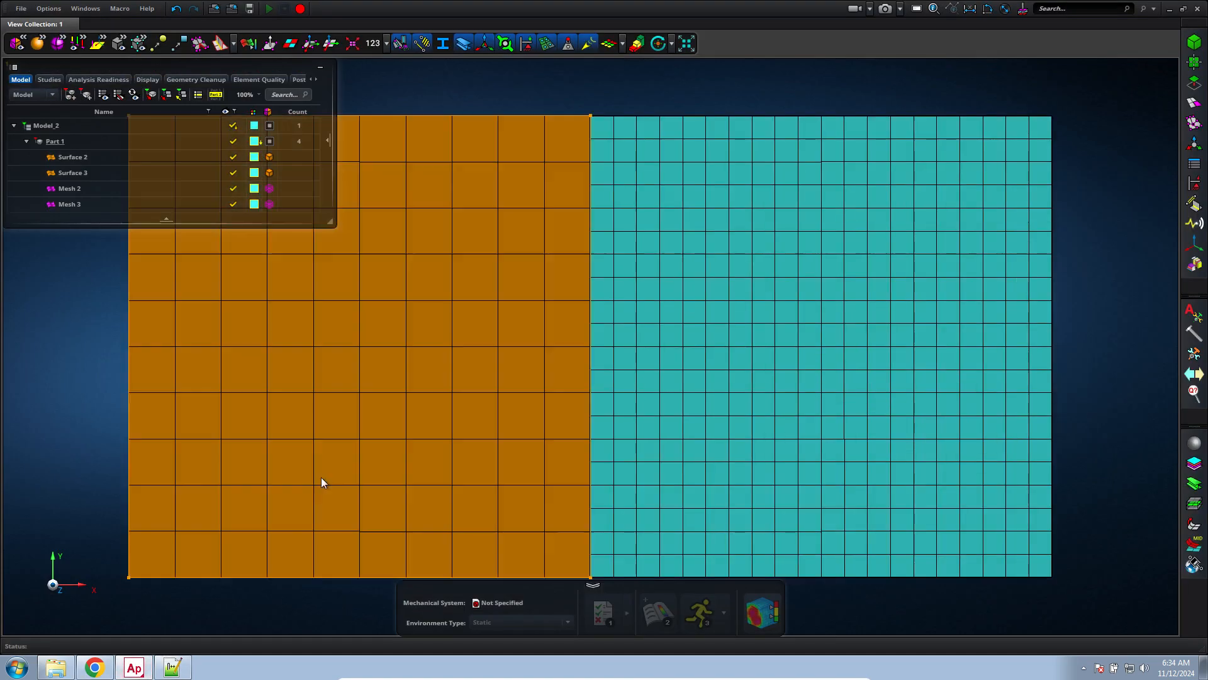
{"action": "left_click", "coordinate": [321, 478]}
{"action": "scroll", "coordinate": [254, 530], "scroll_direction": "down", "scroll_amount": 3}
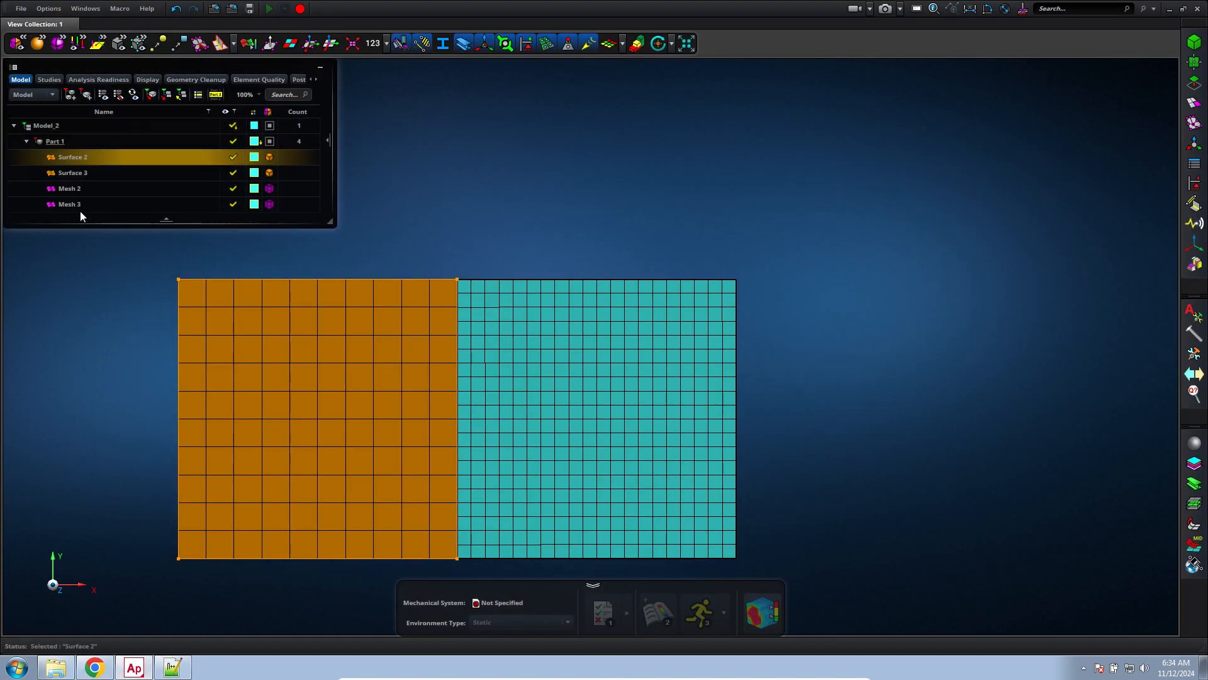
{"action": "left_click", "coordinate": [183, 176], "text": "ctrl"}
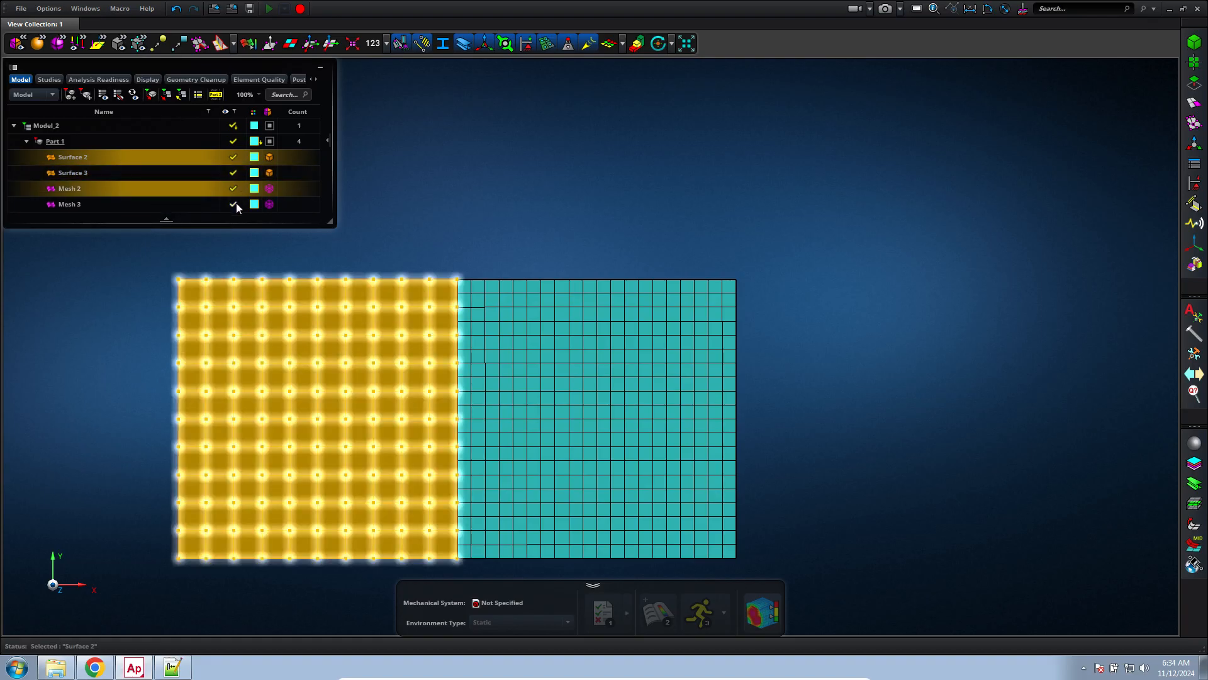
{"action": "left_click", "coordinate": [236, 203]}
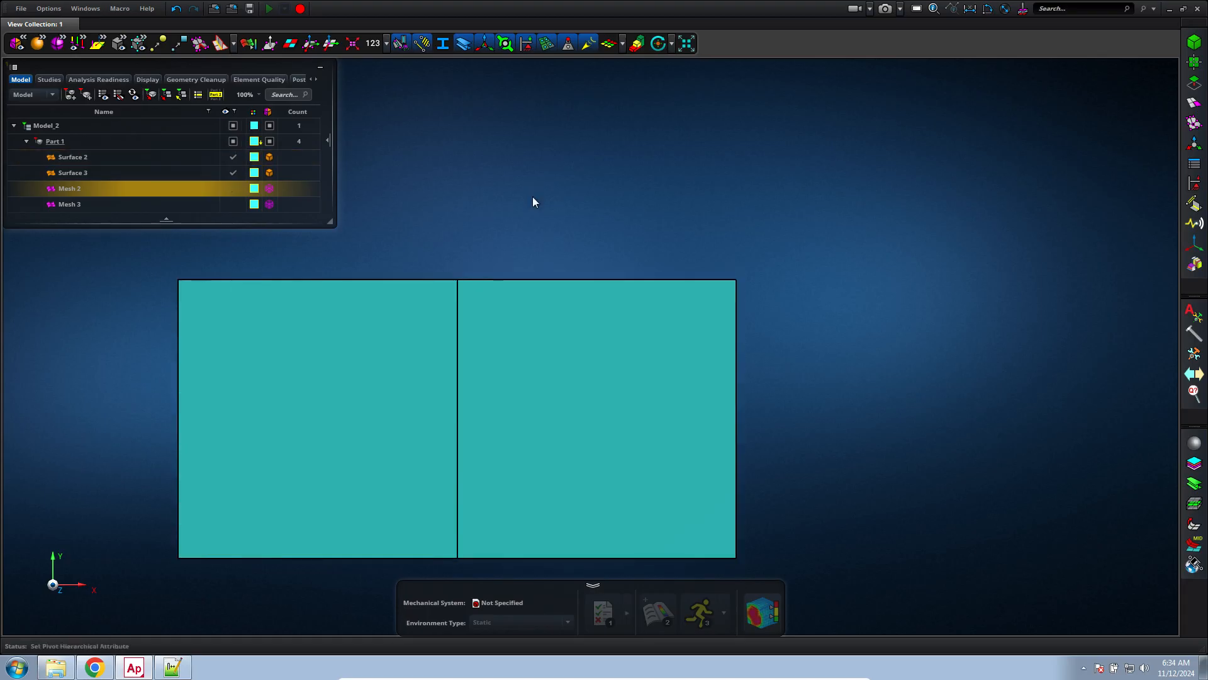
{"action": "key", "text": "f"}
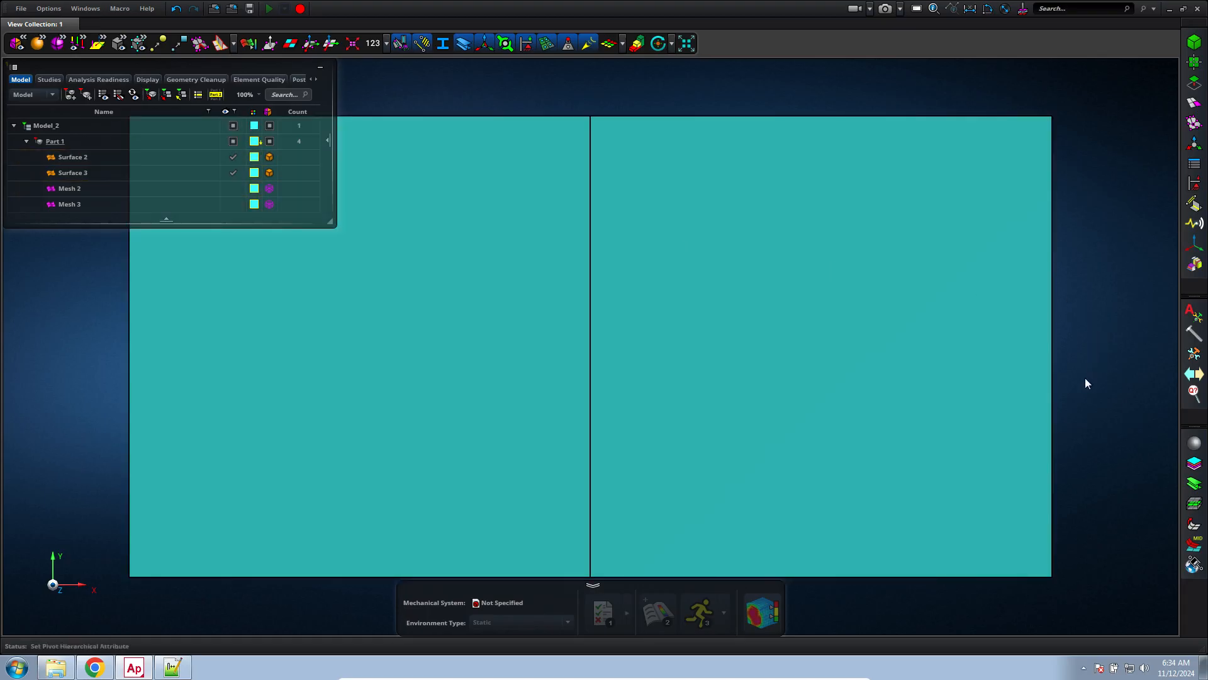
{"action": "scroll", "coordinate": [1085, 382], "scroll_direction": "down", "scroll_amount": 2}
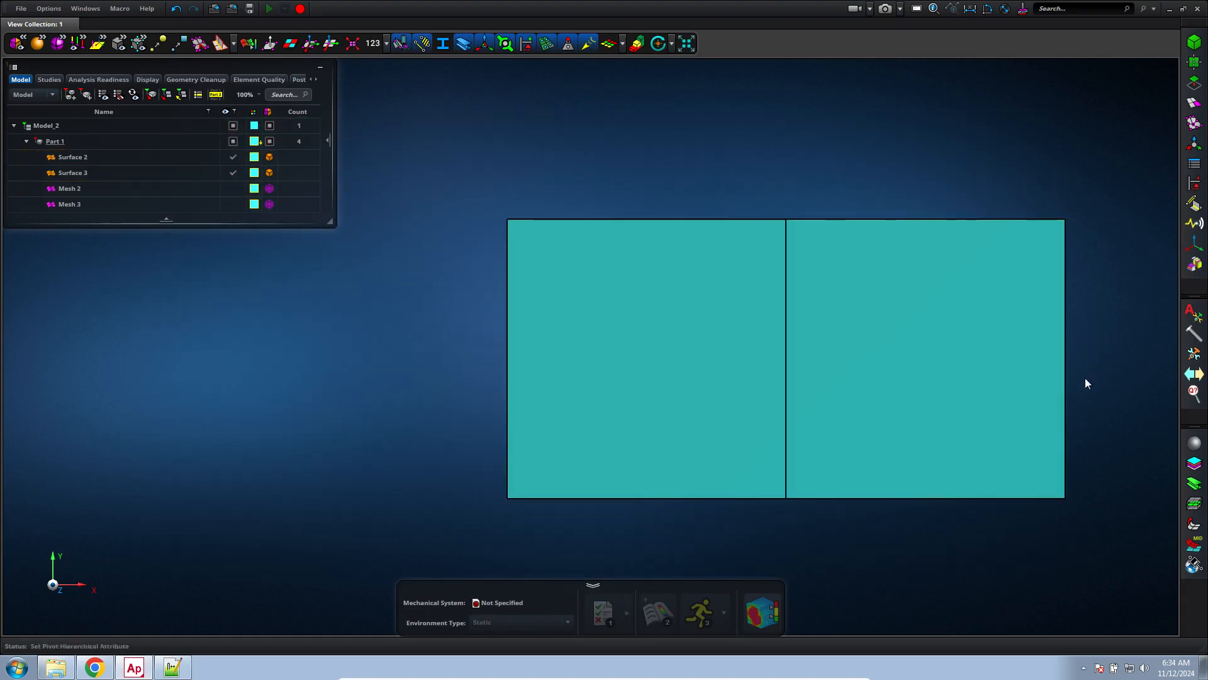
Use Vertex/Edge Drag to pull one surface's middle edge away, and drag it back onto the neighbouring surface's edge to join them
{"action": "left_click", "coordinate": [1196, 91]}
{"action": "left_click", "coordinate": [1085, 101]}
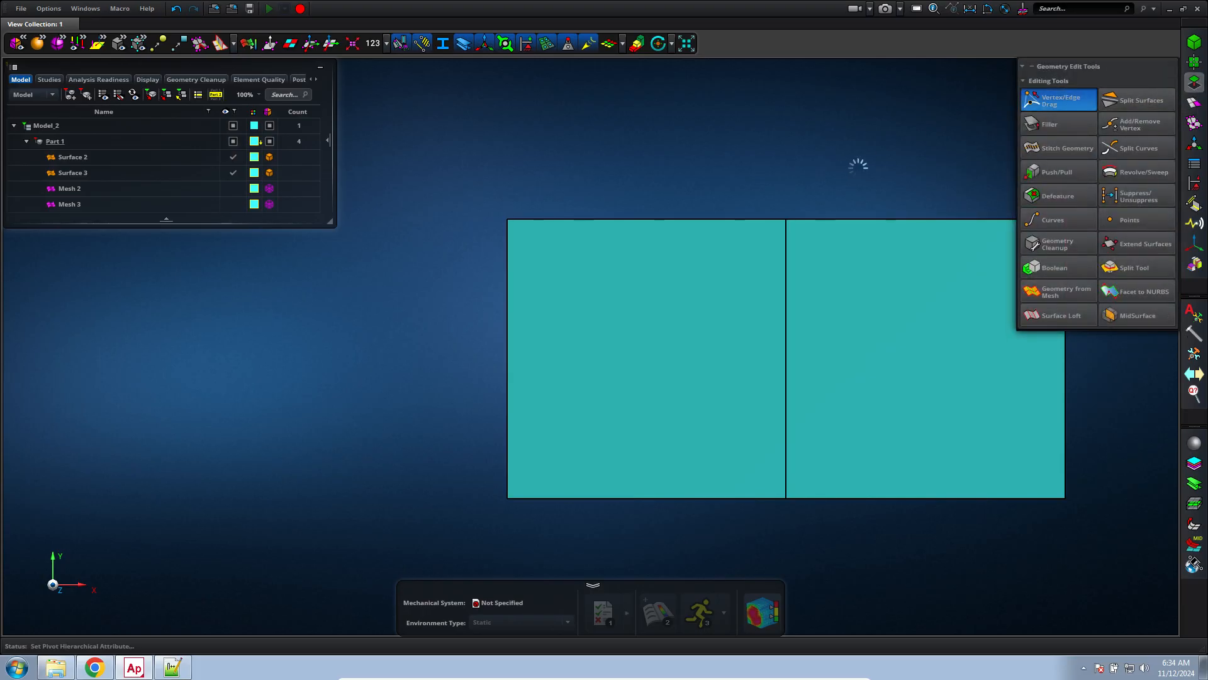
{"action": "middle_click_drag", "start_coordinate": [841, 169], "coordinate": [652, 195]}
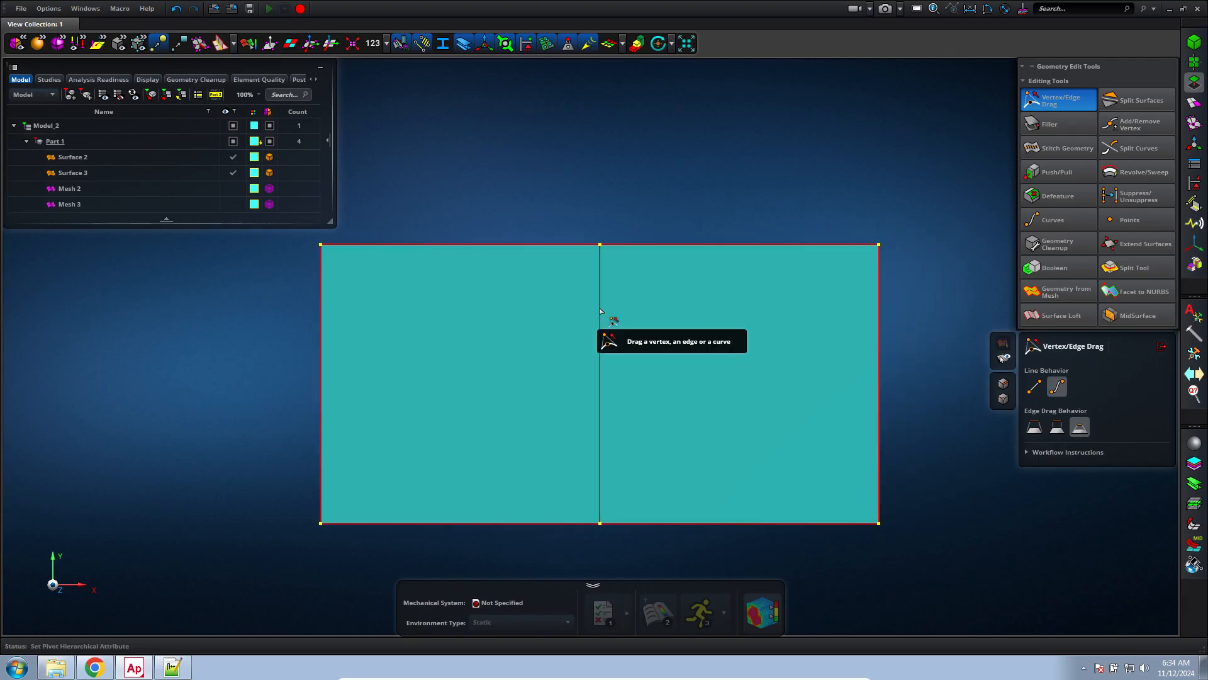
{"action": "left_click_drag", "start_coordinate": [608, 313], "coordinate": [734, 206]}
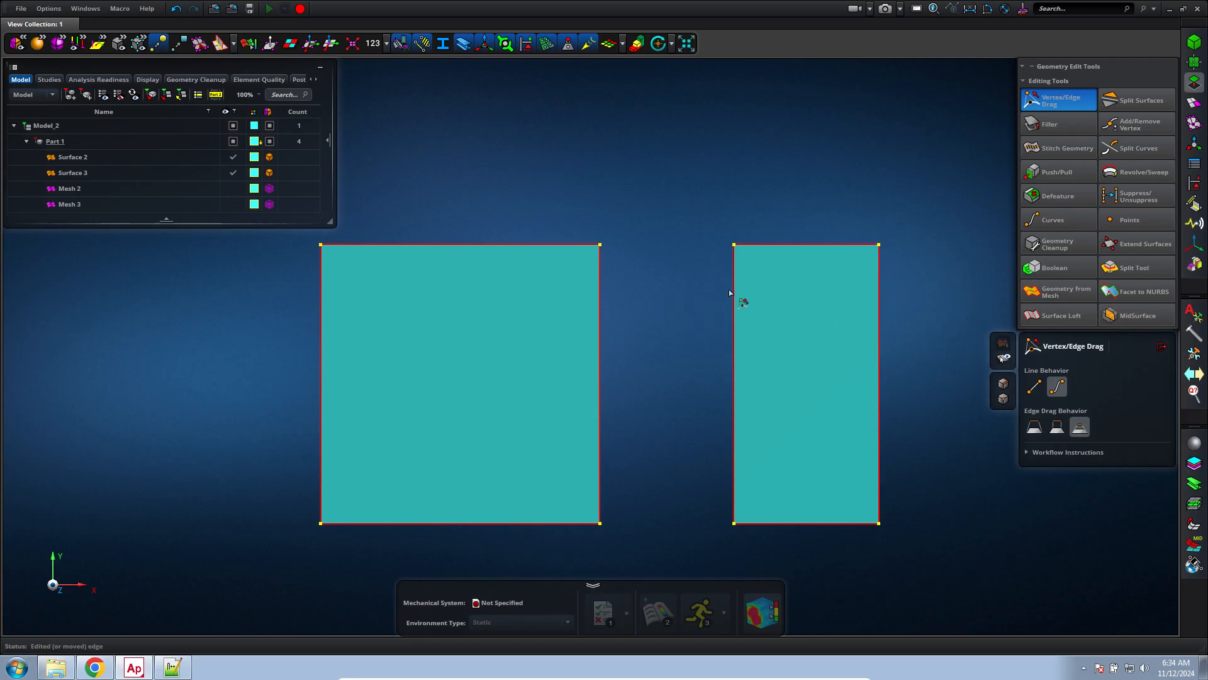
{"action": "left_click_drag", "start_coordinate": [733, 295], "coordinate": [620, 485]}
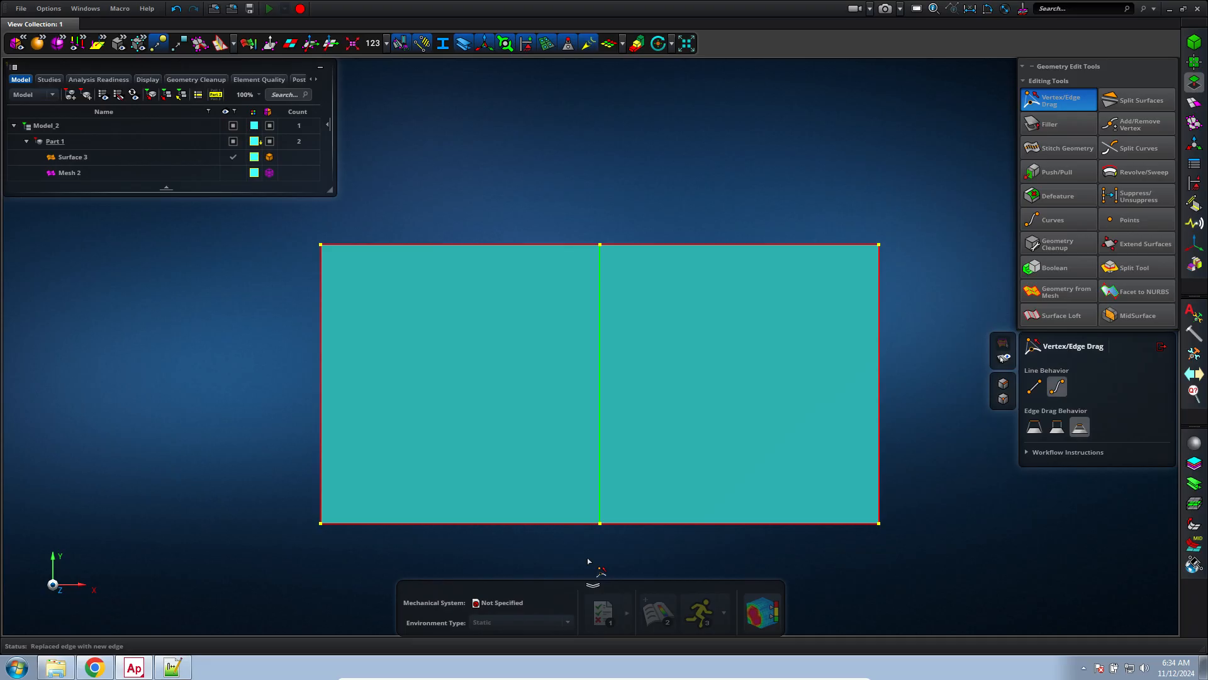
Compare the joined and separate surfaces by undoing and redoing the edge drag, ending with the drag undone
{"action": "left_click", "coordinate": [177, 9]}
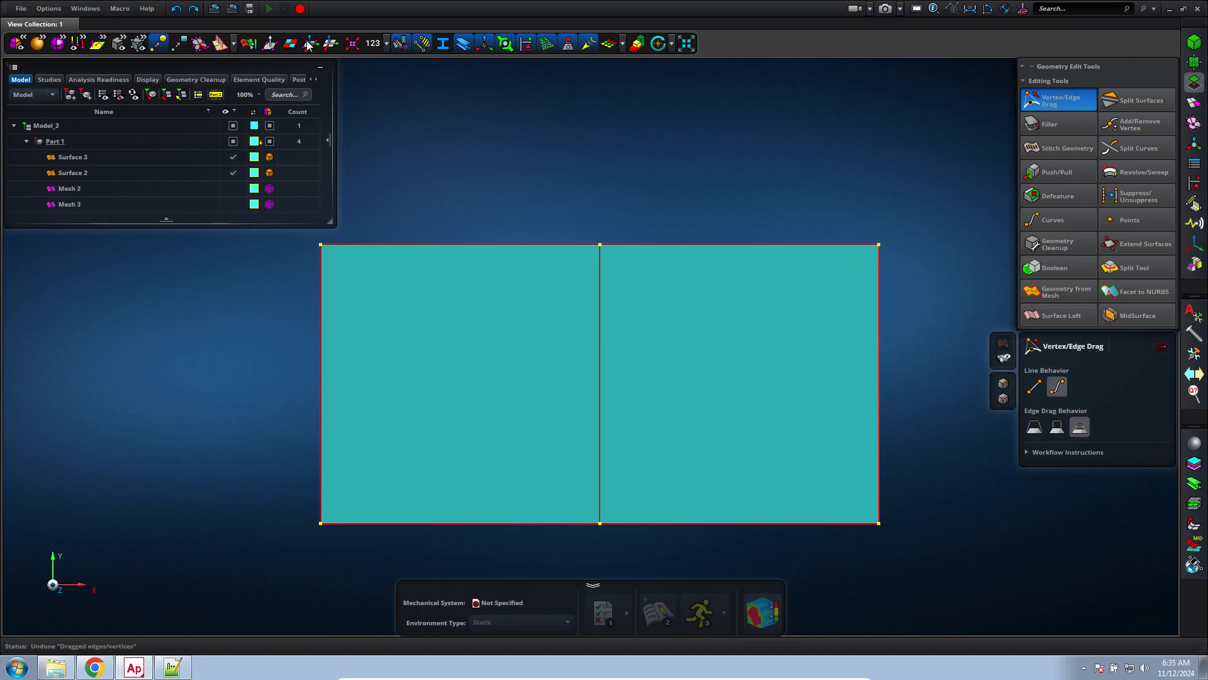
{"action": "left_click", "coordinate": [194, 9]}
{"action": "left_click", "coordinate": [194, 9]}
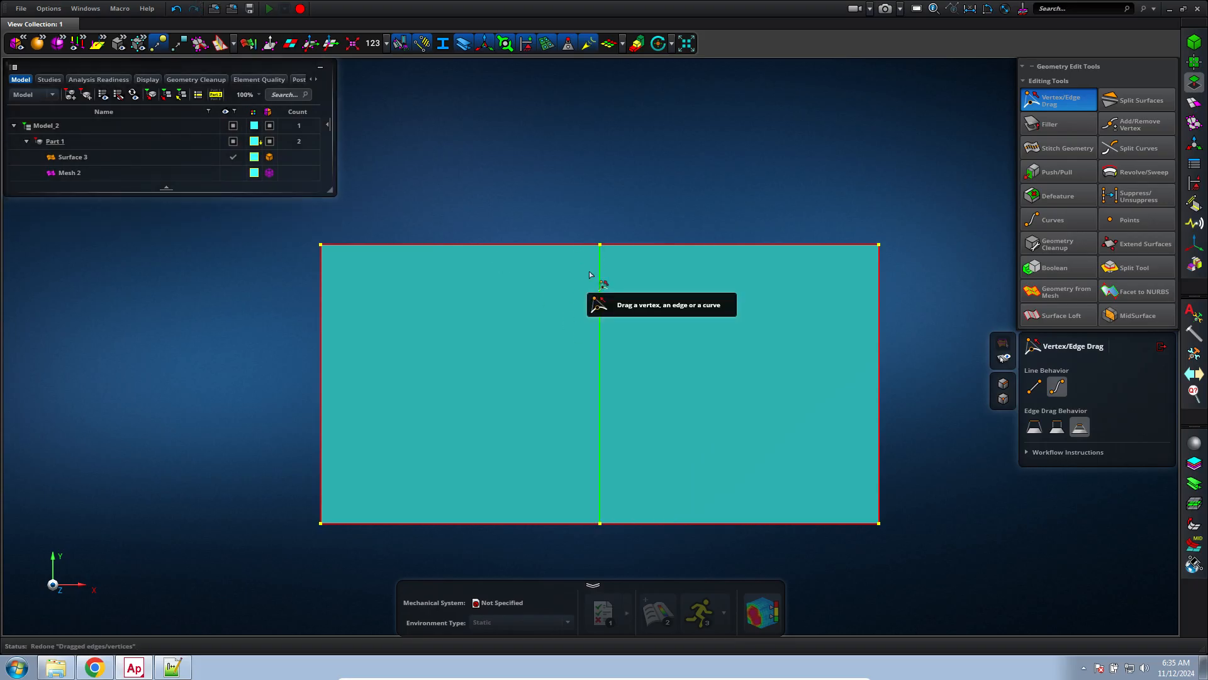
{"action": "left_click", "coordinate": [176, 10]}
{"action": "left_click", "coordinate": [177, 11]}
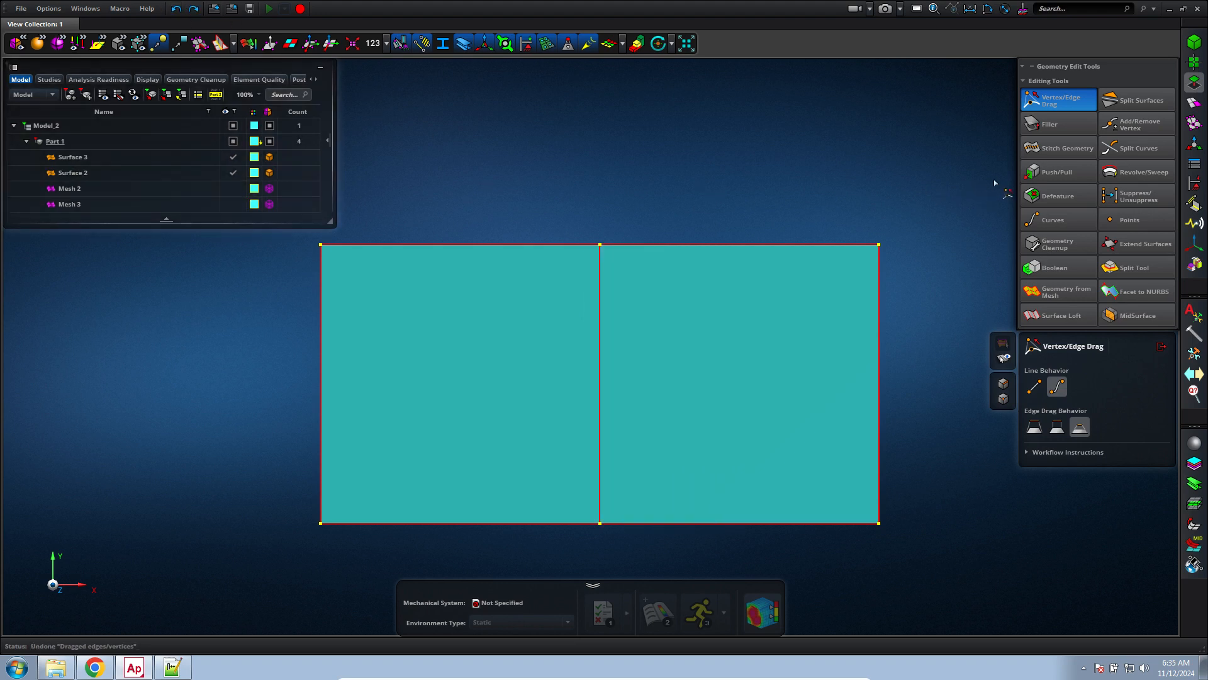
Stitch the two adjacent surfaces together along their common edge with a 0.50 mm tolerance, using the free-edges and crossing-faces options
{"action": "left_click", "coordinate": [1074, 146]}
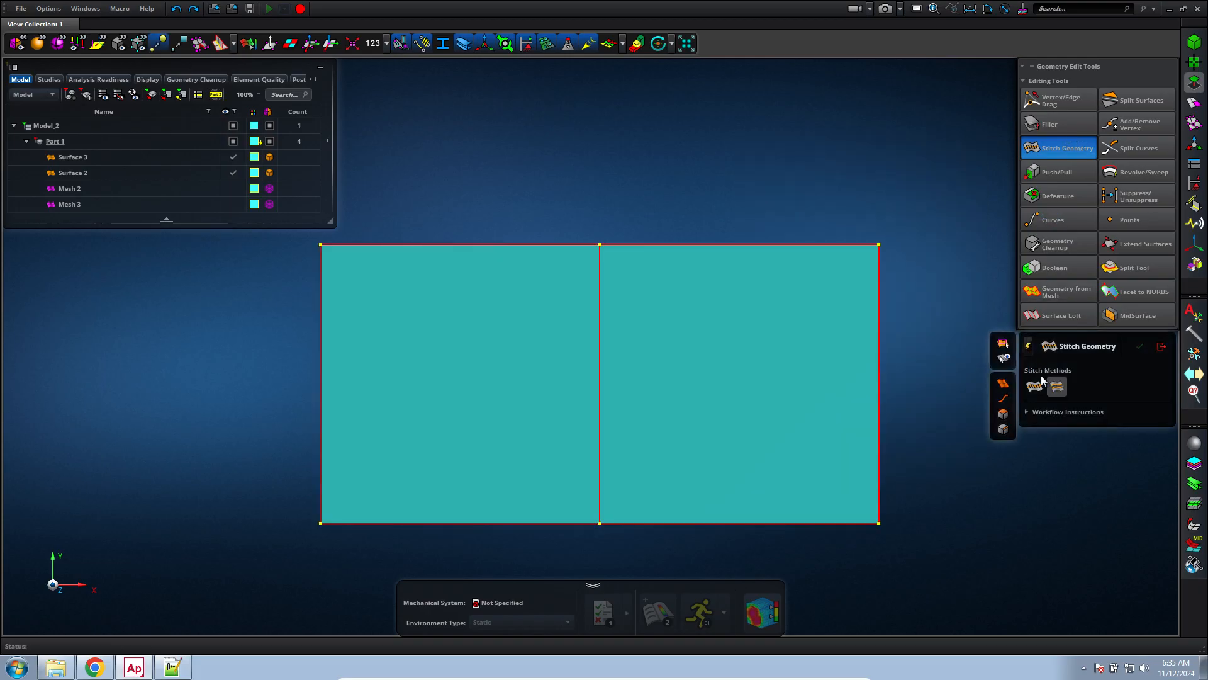
{"action": "left_click_drag", "start_coordinate": [716, 184], "coordinate": [481, 491]}
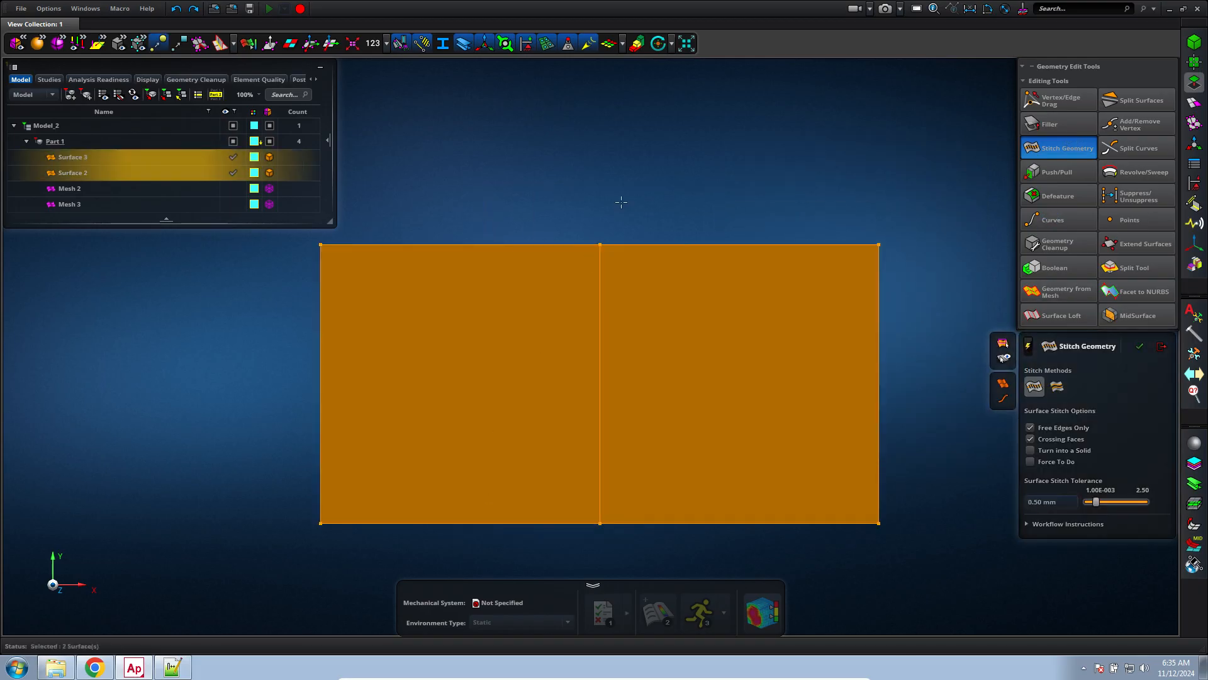
{"action": "middle_click", "coordinate": [648, 163]}
{"action": "scroll", "coordinate": [648, 163], "scroll_direction": "down", "scroll_amount": 3}
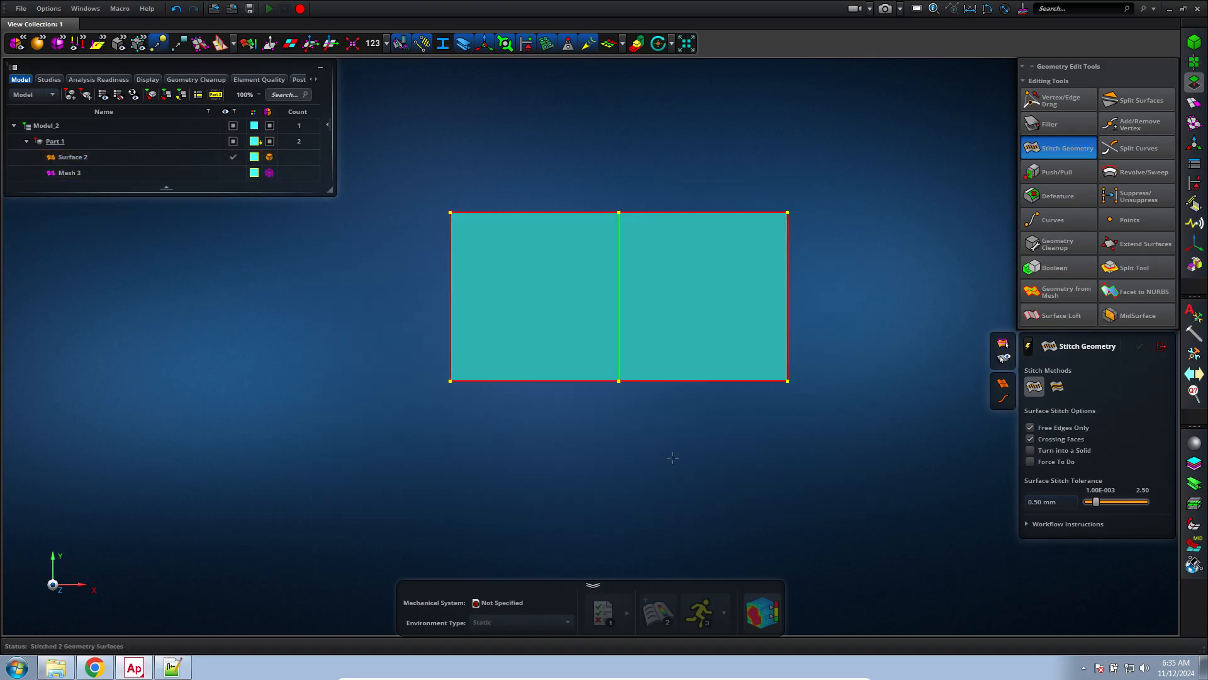
{"action": "scroll", "coordinate": [672, 454], "scroll_direction": "up", "scroll_amount": 5}
{"action": "left_click", "coordinate": [580, 480]}
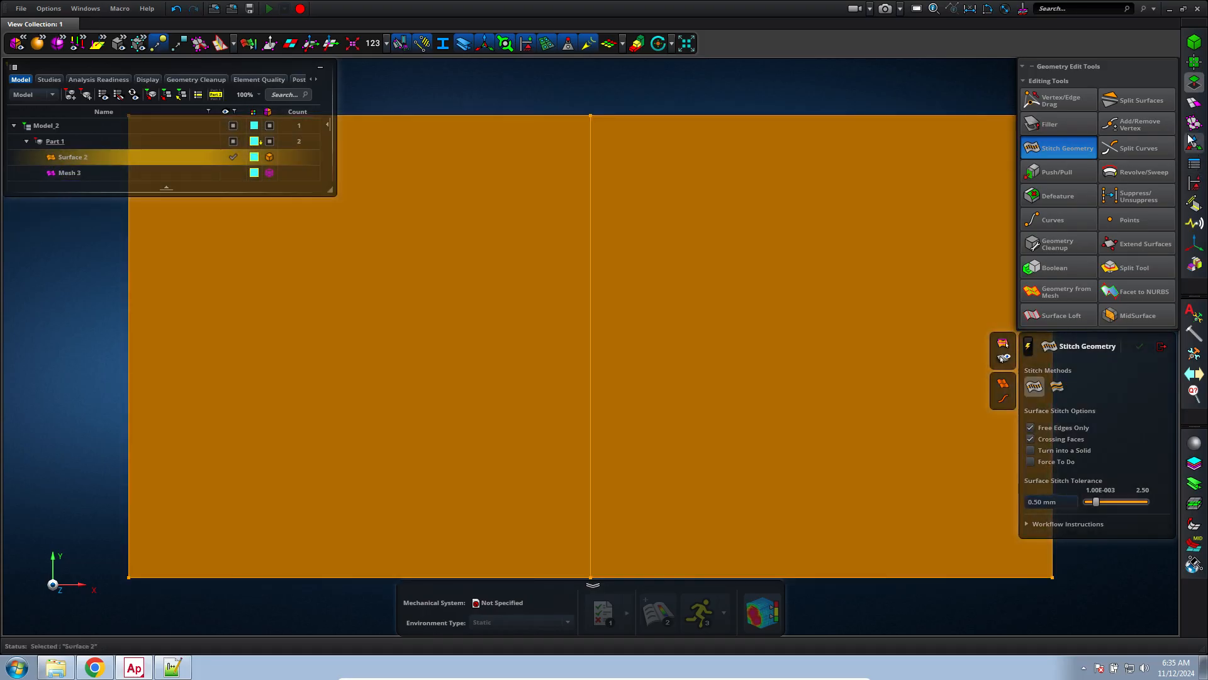
Mesh the stitched surface with a 20 mm surface mesh and display the mesh
{"action": "left_click", "coordinate": [1194, 103]}
{"action": "left_click", "coordinate": [1144, 105]}
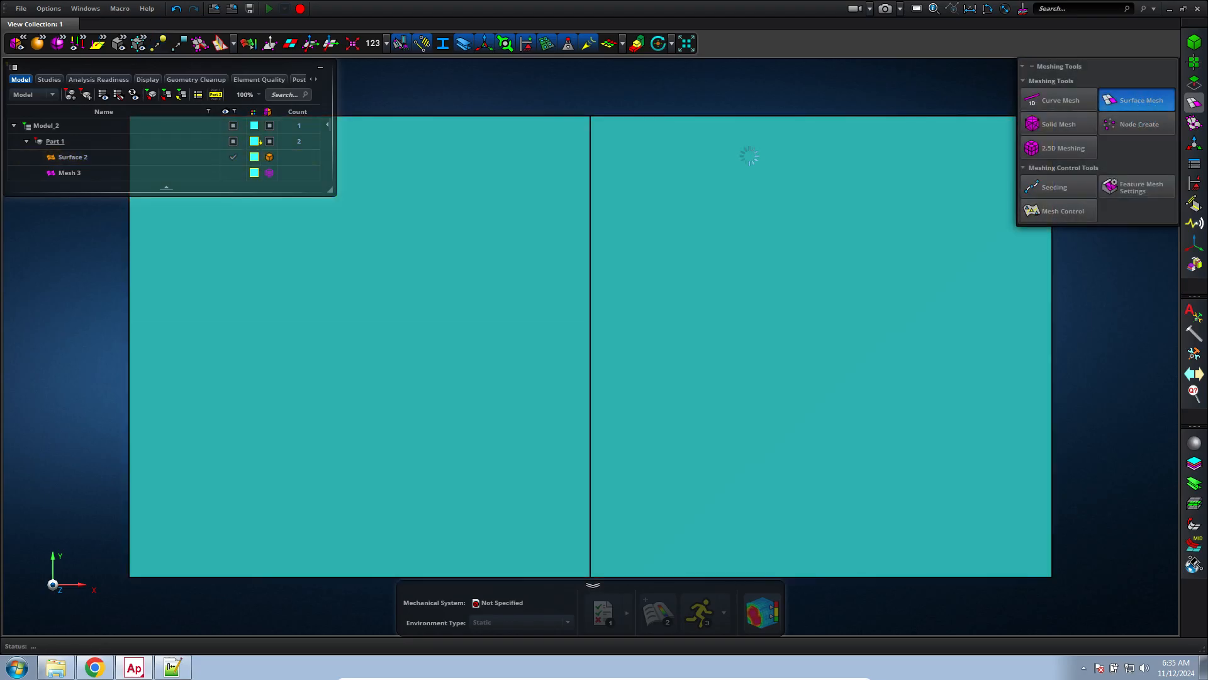
{"action": "left_click", "coordinate": [697, 181]}
{"action": "middle_click", "coordinate": [696, 182]}
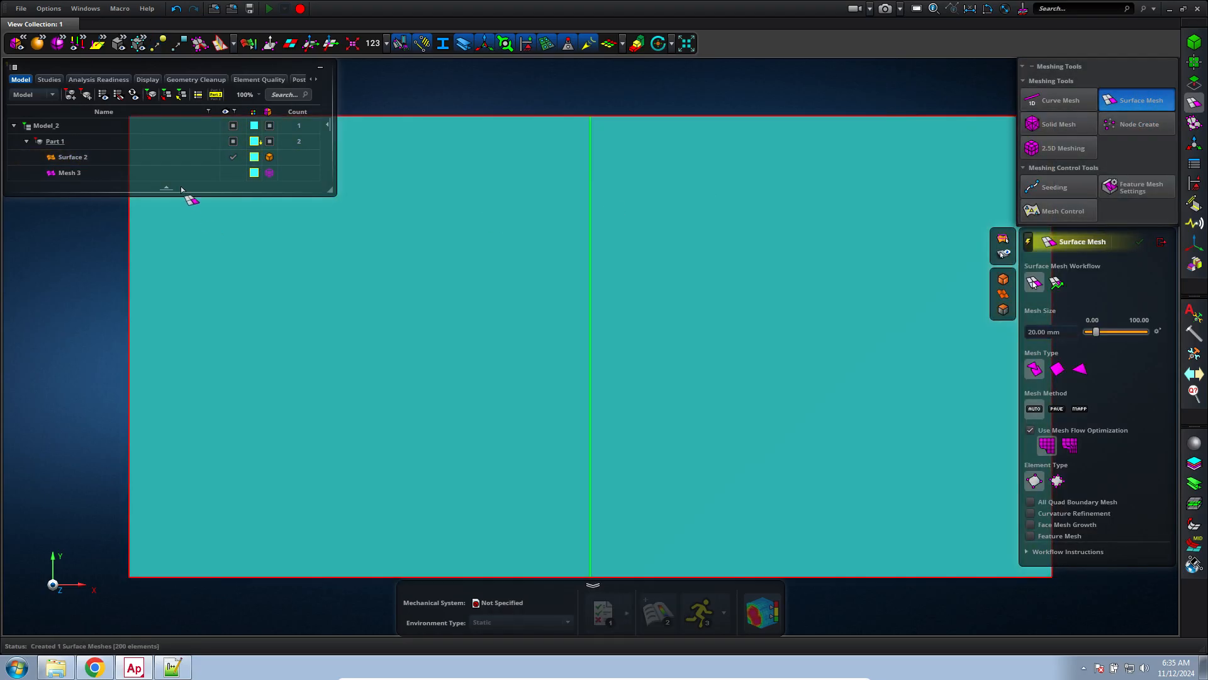
{"action": "left_click", "coordinate": [231, 172]}
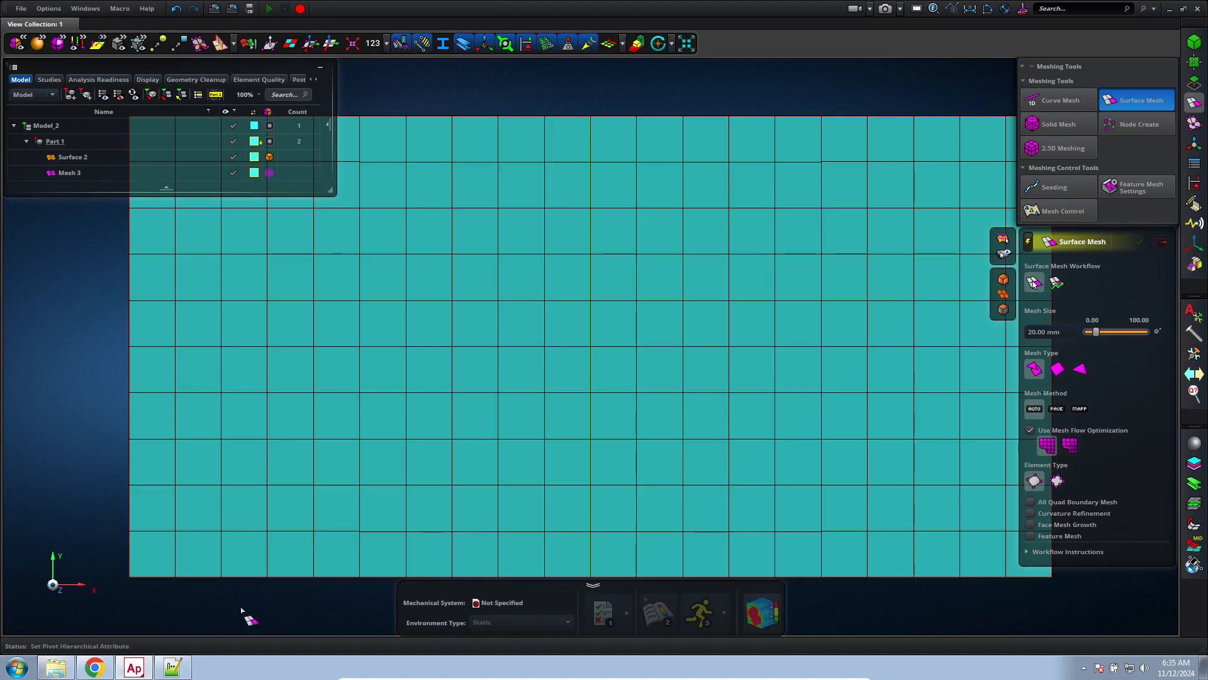
Review the notes in Notepad++ on using SpaceClaim for Ansys Workbench and MSC Apex for other preprocessors
{"action": "left_click", "coordinate": [172, 667]}
{"action": "left_click", "coordinate": [535, 344]}
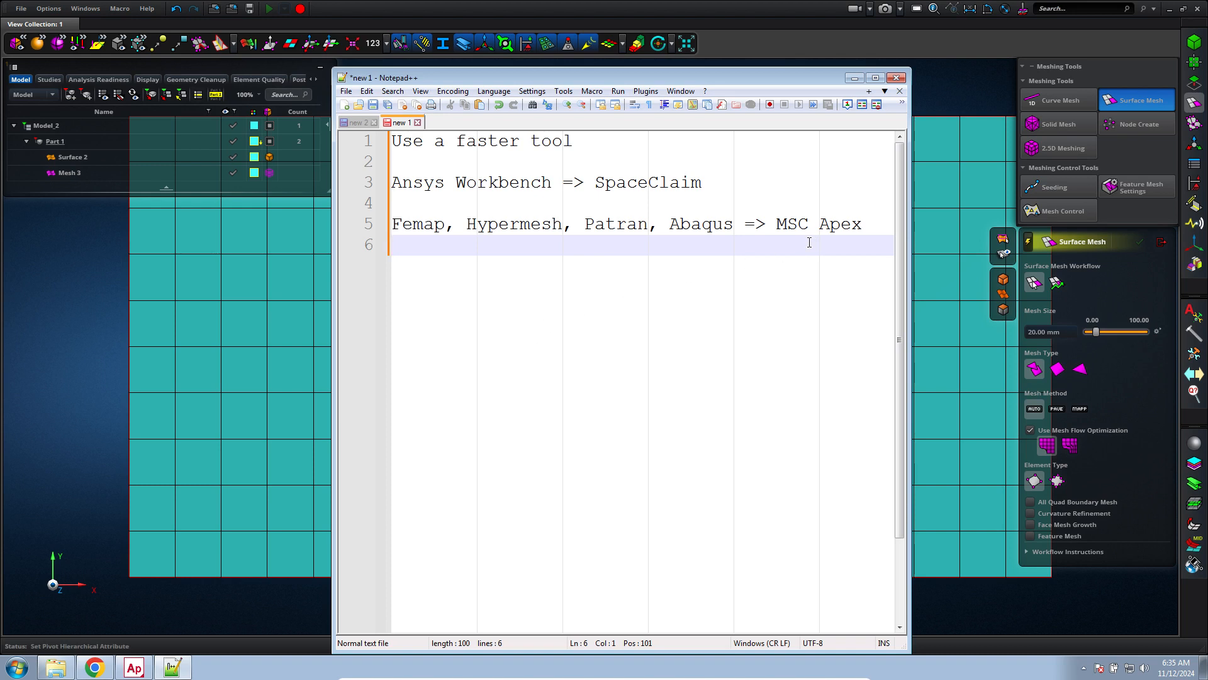
{"action": "left_click", "coordinate": [518, 200]}
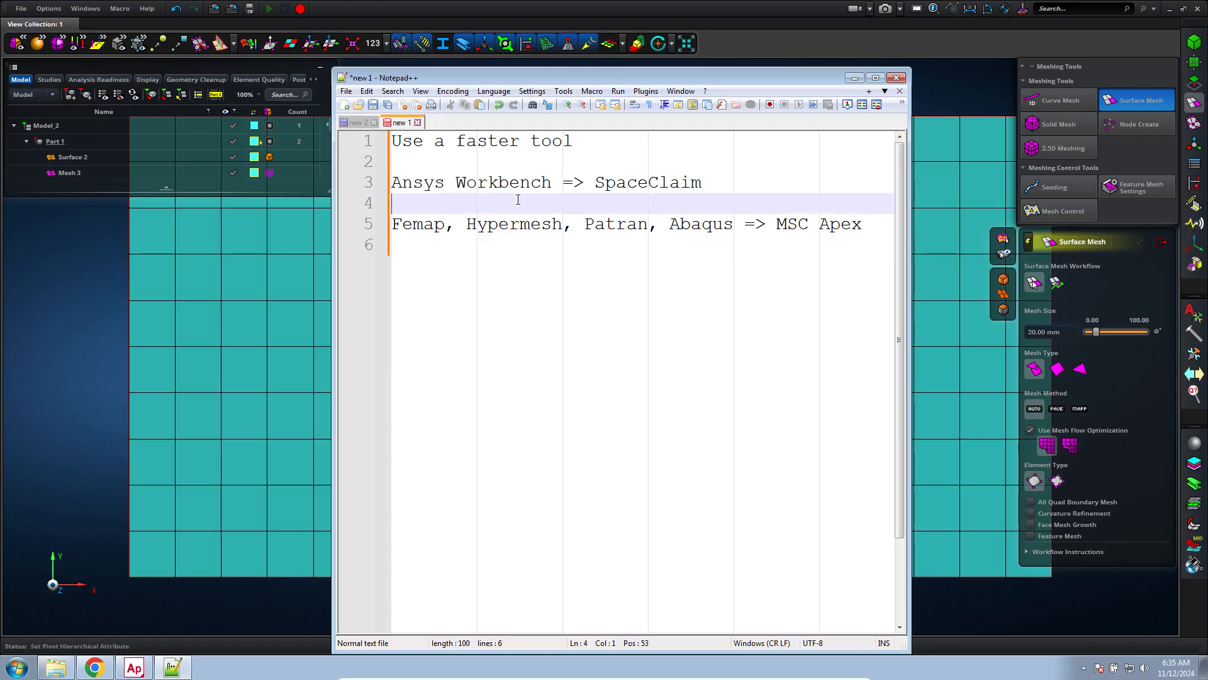
{"action": "left_click", "coordinate": [380, 188]}
{"action": "left_click", "coordinate": [619, 181]}
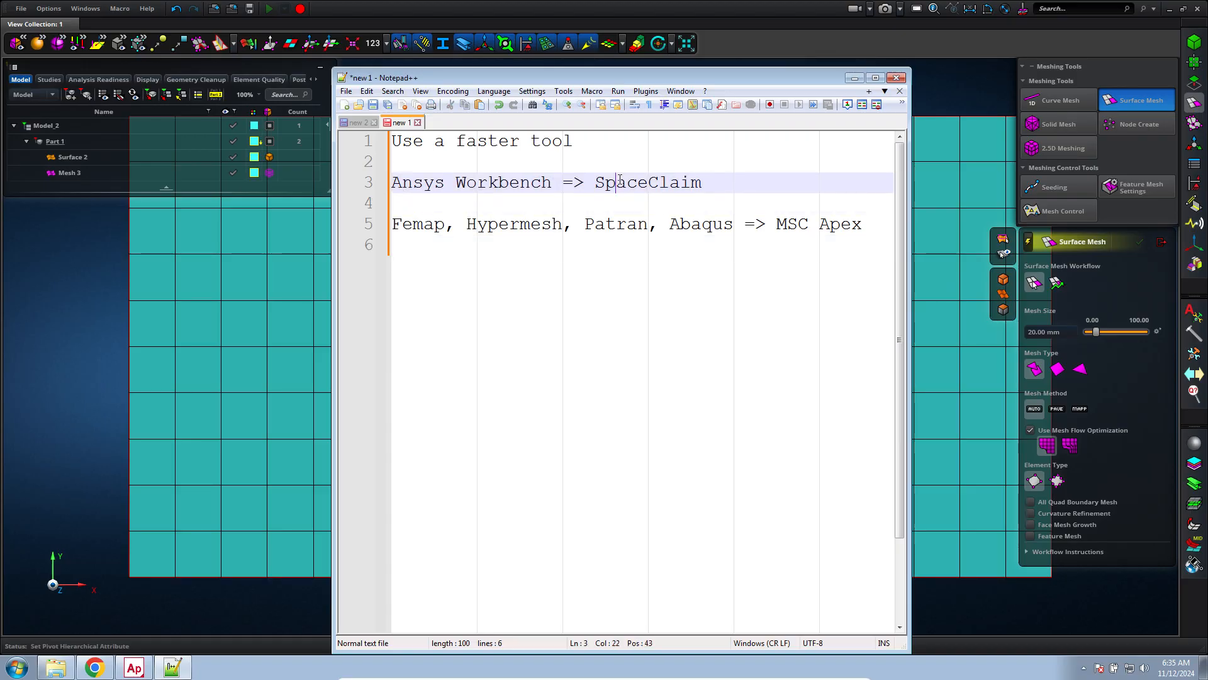
Return to MSC Apex, exit the Surface Mesh tool and delete the stitched surface from Part 1
{"action": "left_click", "coordinate": [1161, 243]}
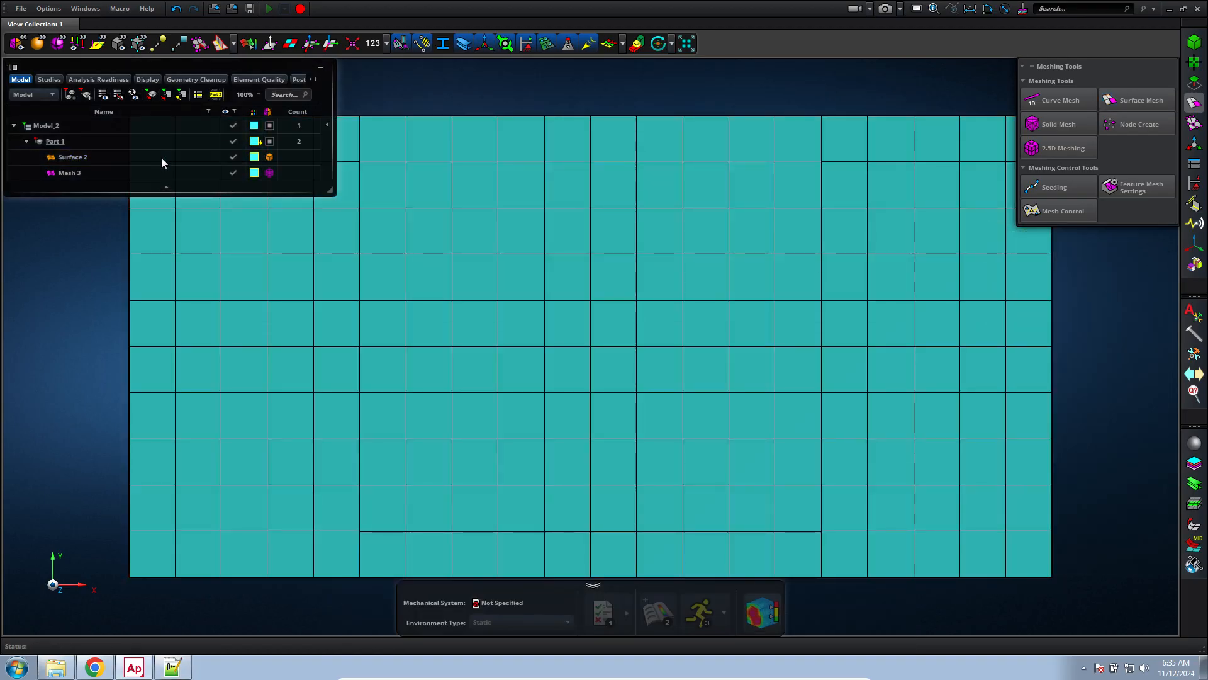
{"action": "left_click", "coordinate": [158, 159]}
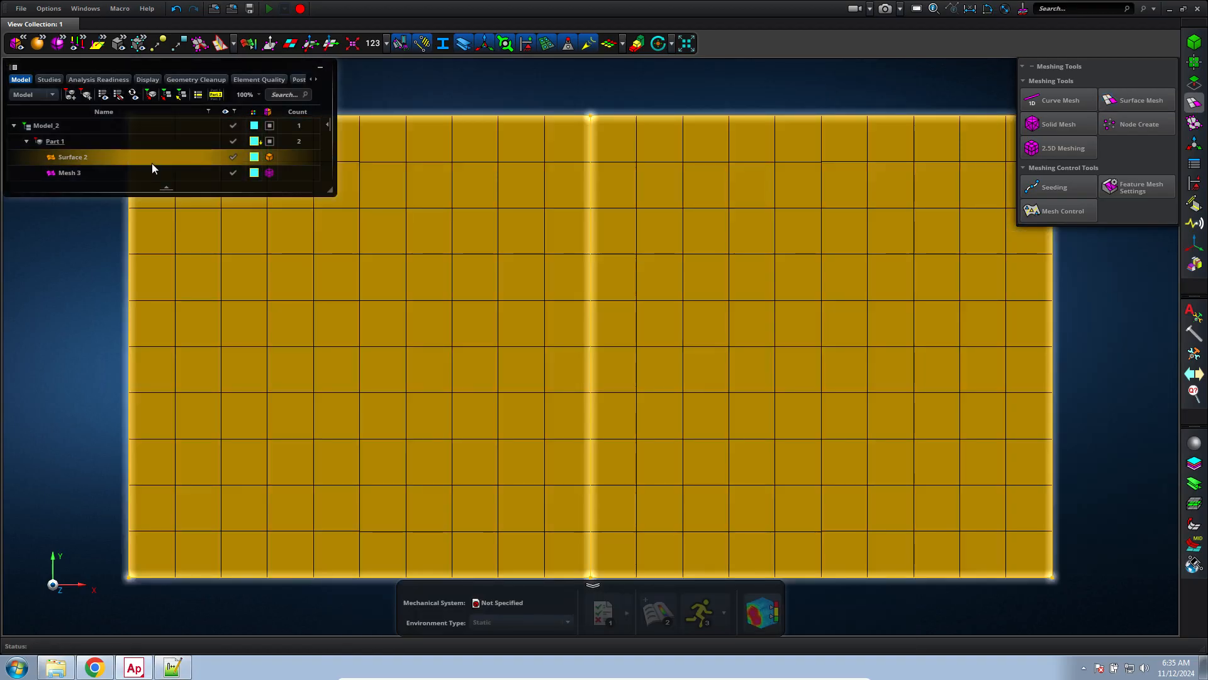
{"action": "right_click", "coordinate": [156, 165]}
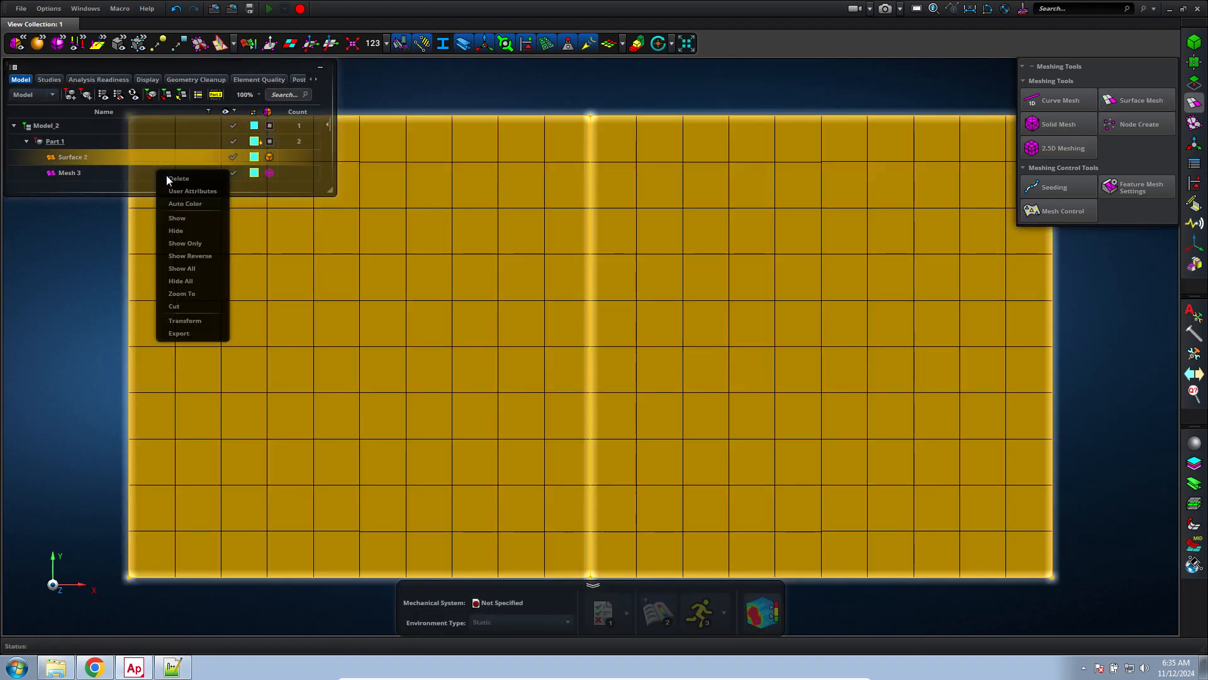
{"action": "left_click", "coordinate": [171, 179]}
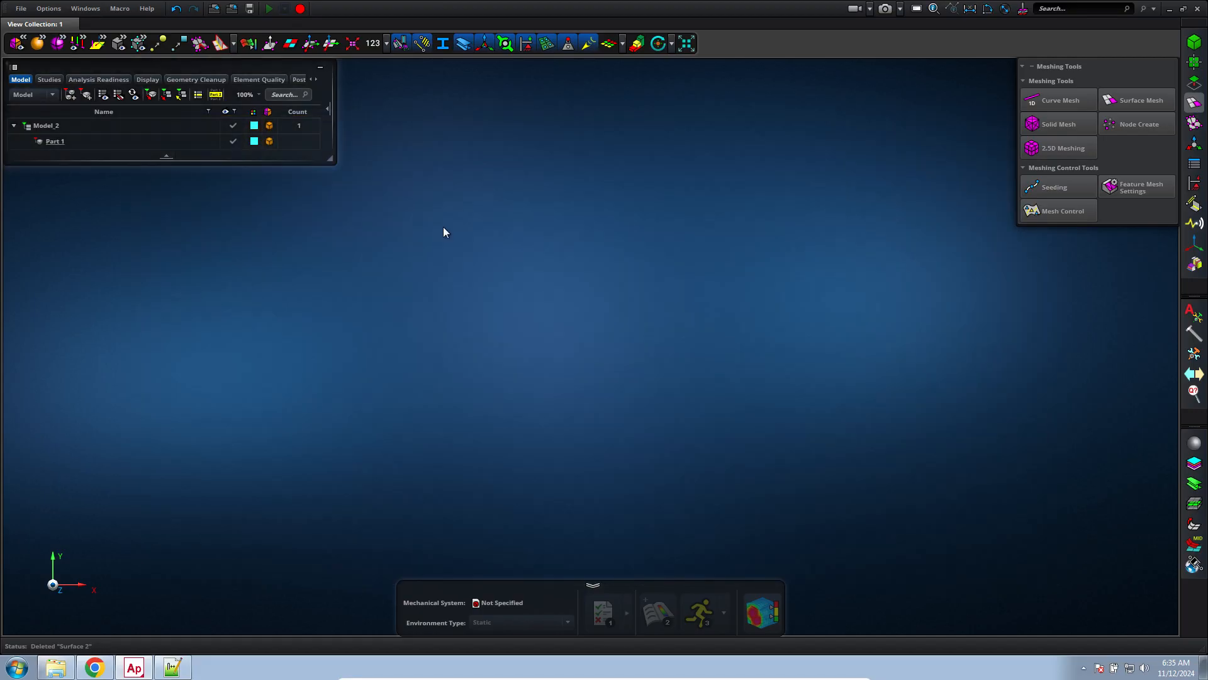
Start a new sketch with the Rectangle with 2 Points tool
{"action": "left_click", "coordinate": [1194, 82]}
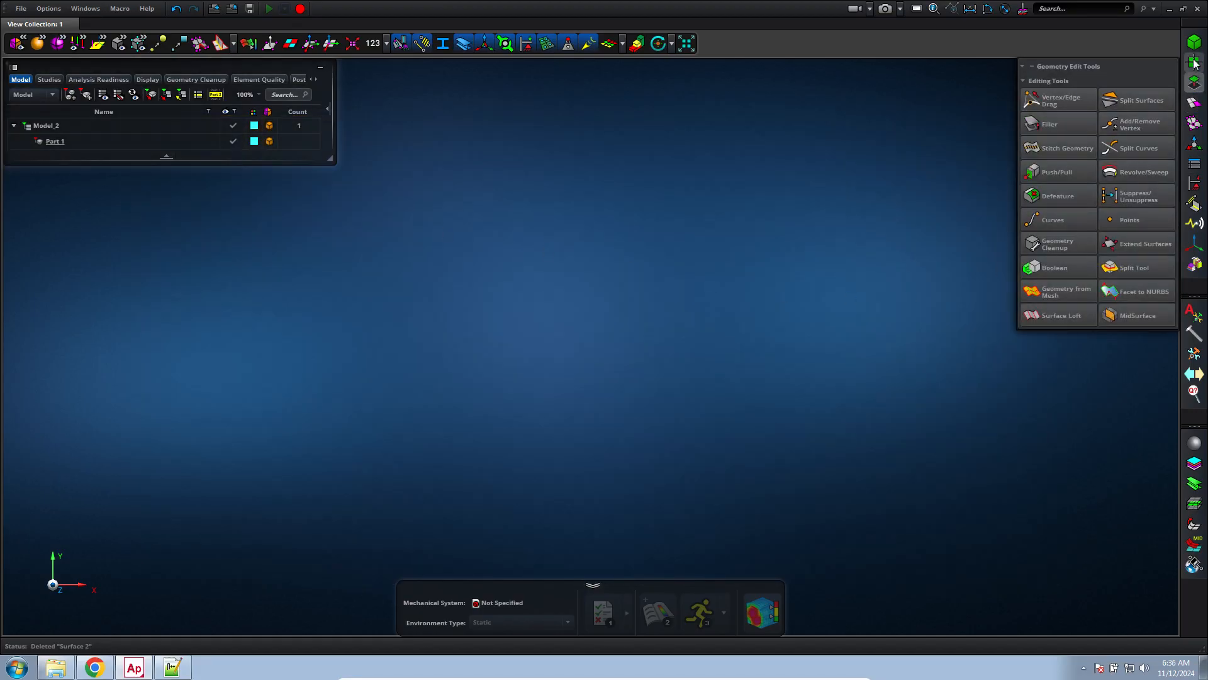
{"action": "left_click", "coordinate": [1194, 61]}
{"action": "left_click", "coordinate": [1061, 100]}
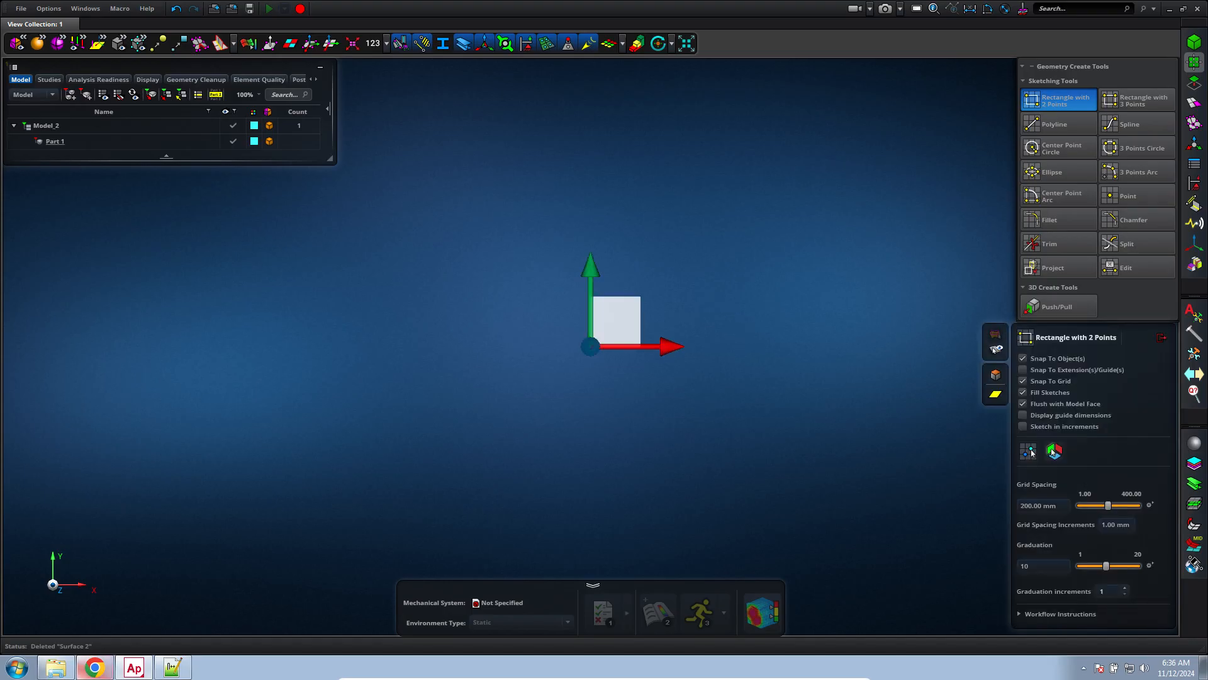
Switch to Chrome and replace the two open MSC student edition tabs with a blank one
{"action": "left_click", "coordinate": [94, 667]}
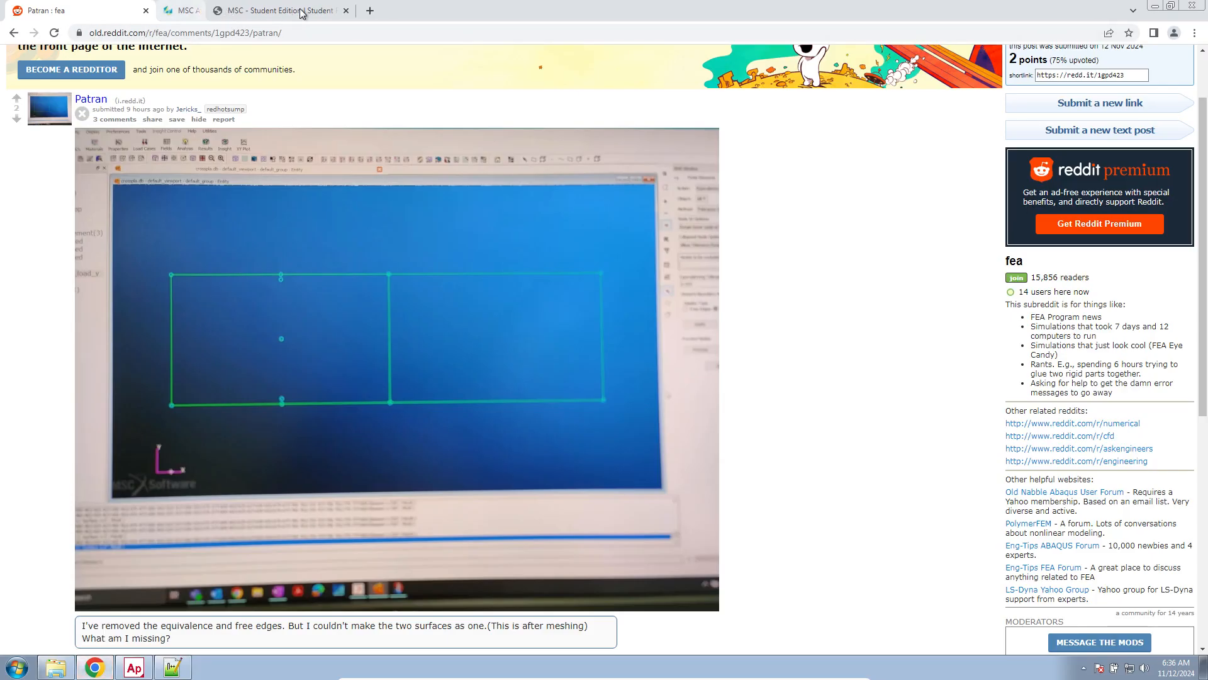
{"action": "left_click", "coordinate": [299, 10]}
{"action": "left_click", "coordinate": [170, 13]}
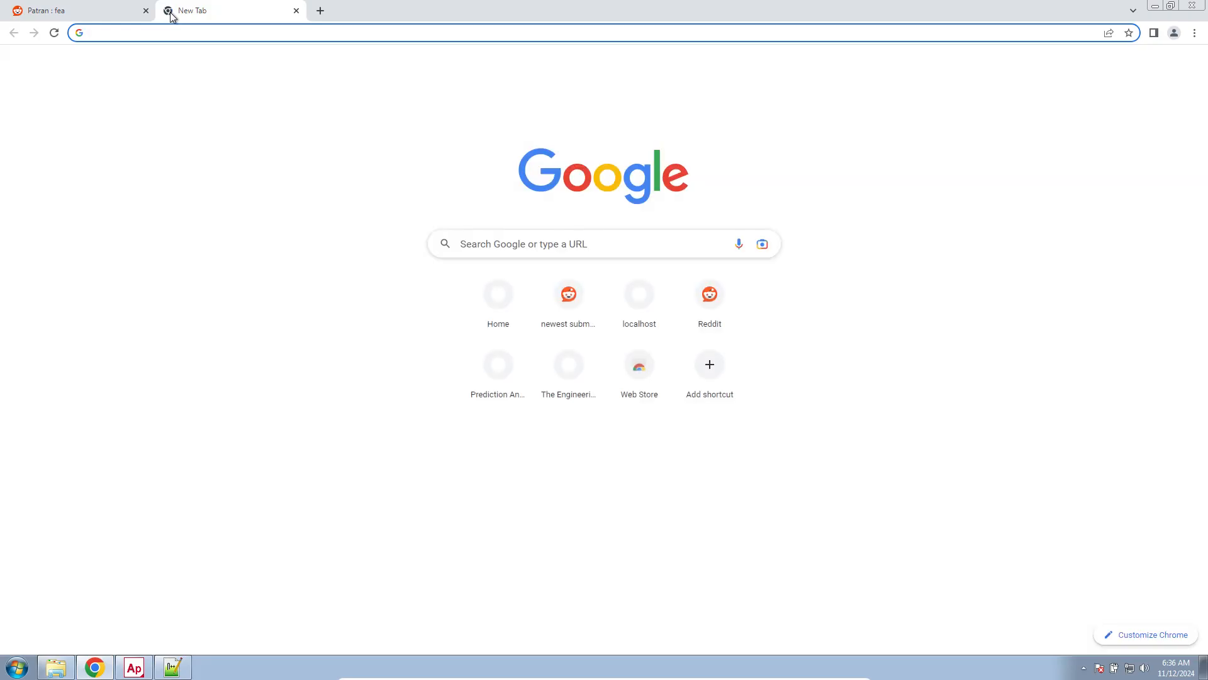
Search Google for "msc apex student edition" and follow Hexagon's product page to its student edition download
{"action": "type", "text": "msc apex student edition"}
{"action": "key", "text": "Return"}
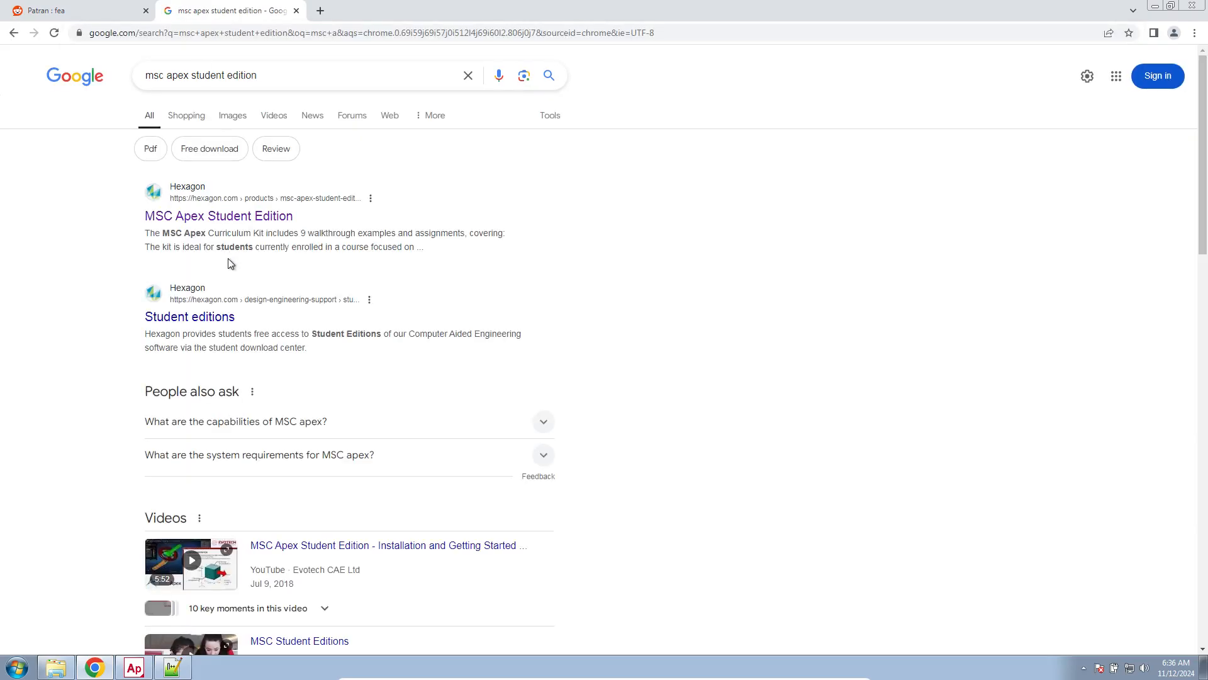
{"action": "left_click", "coordinate": [243, 217]}
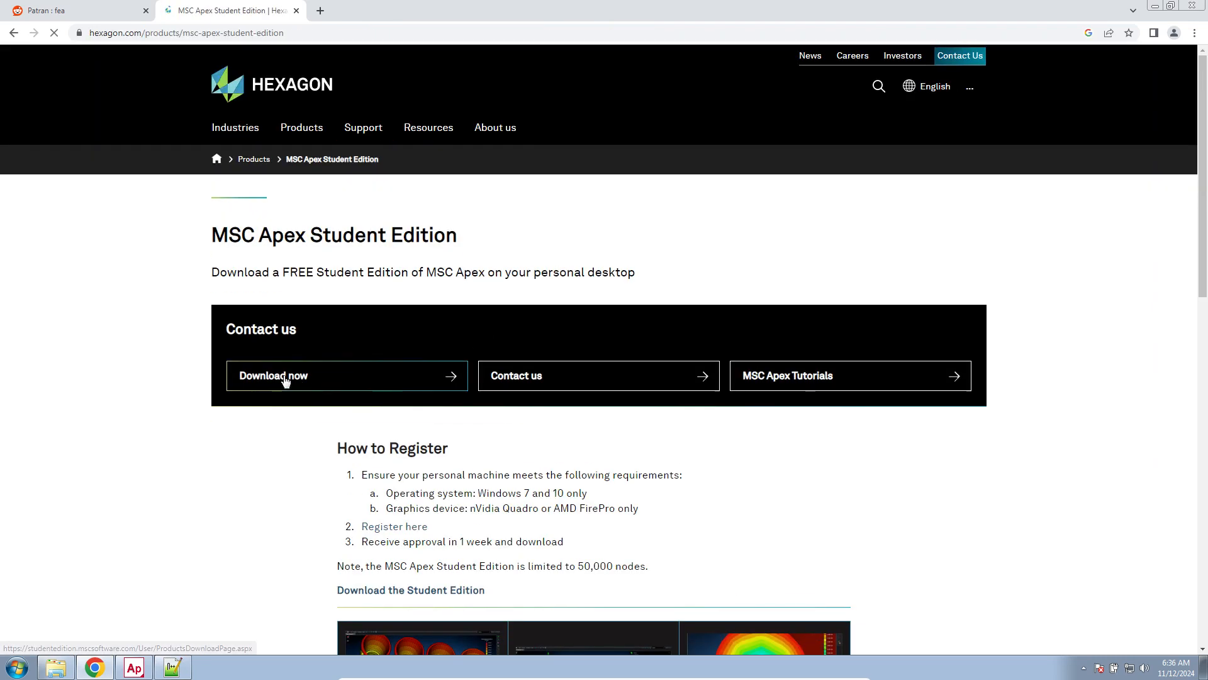
{"action": "left_click", "coordinate": [284, 376]}
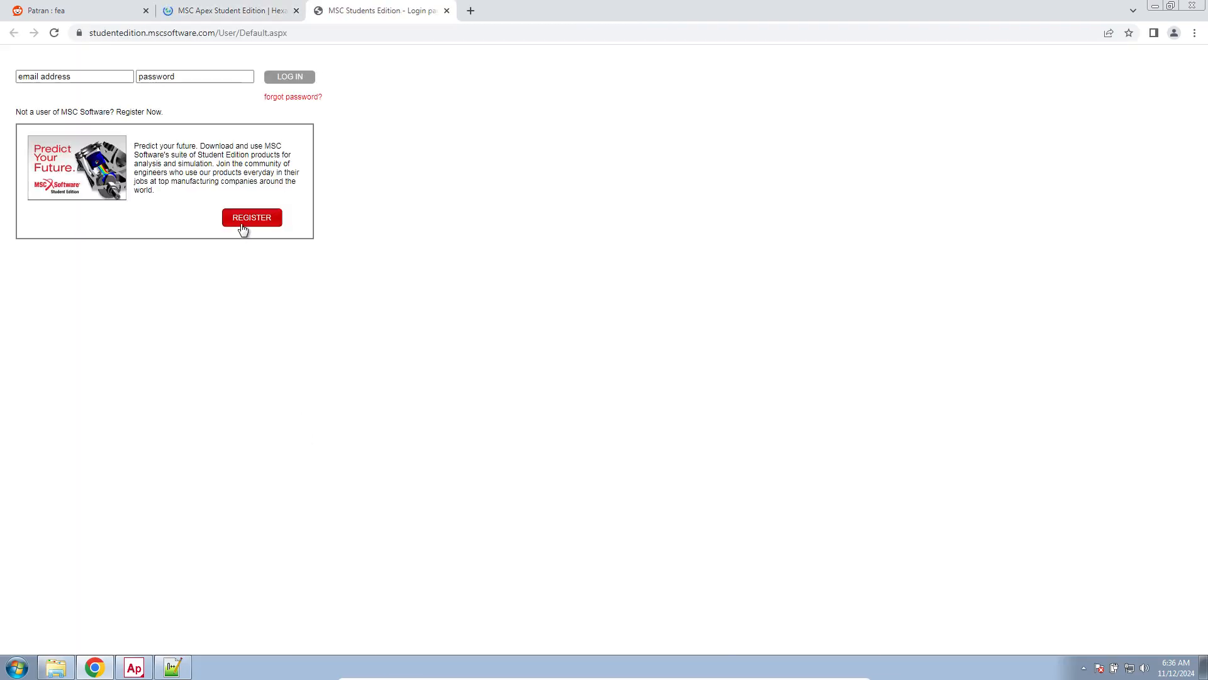
Open the student registration form, check the student ID upload requirements, and review How to Register on Hexagon's MSC Apex Student Edition page
{"action": "left_click", "coordinate": [243, 228]}
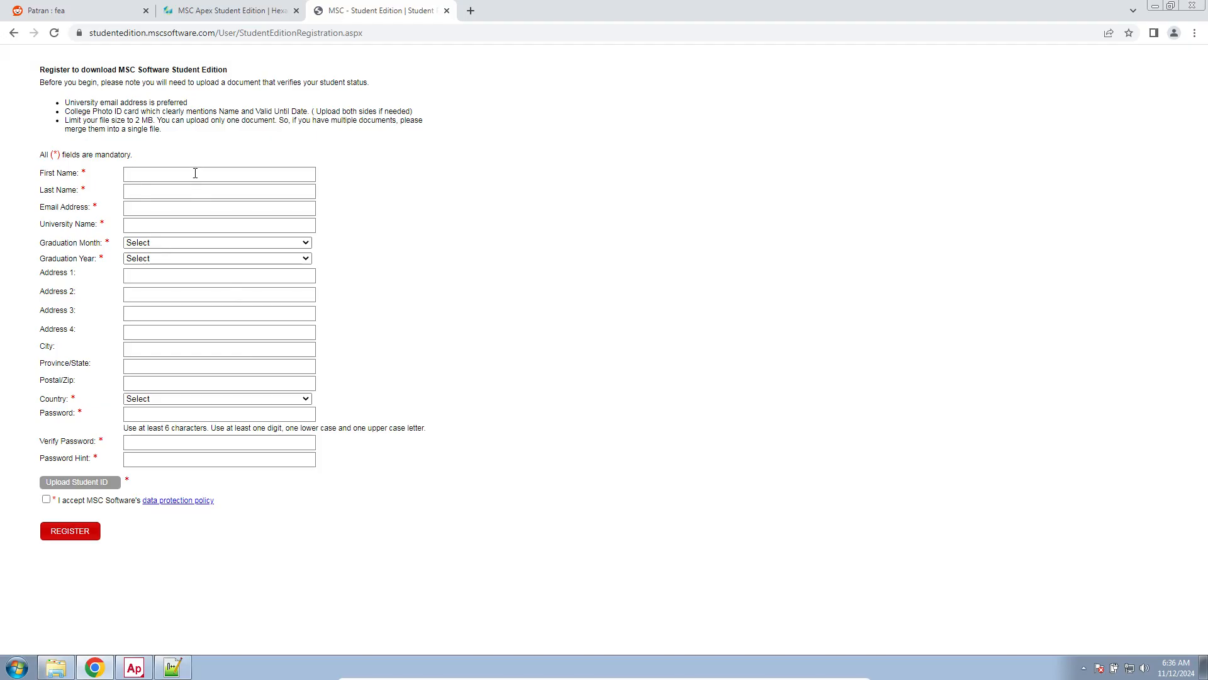
{"action": "left_click", "coordinate": [100, 483]}
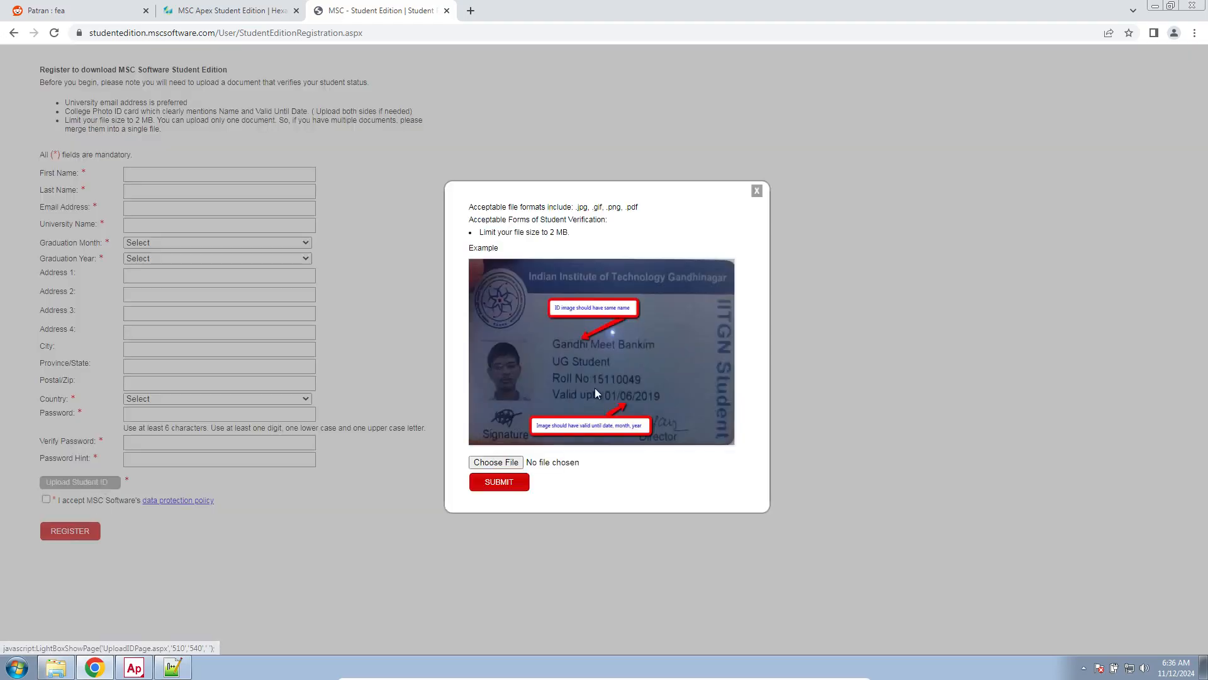
{"action": "left_click", "coordinate": [761, 195]}
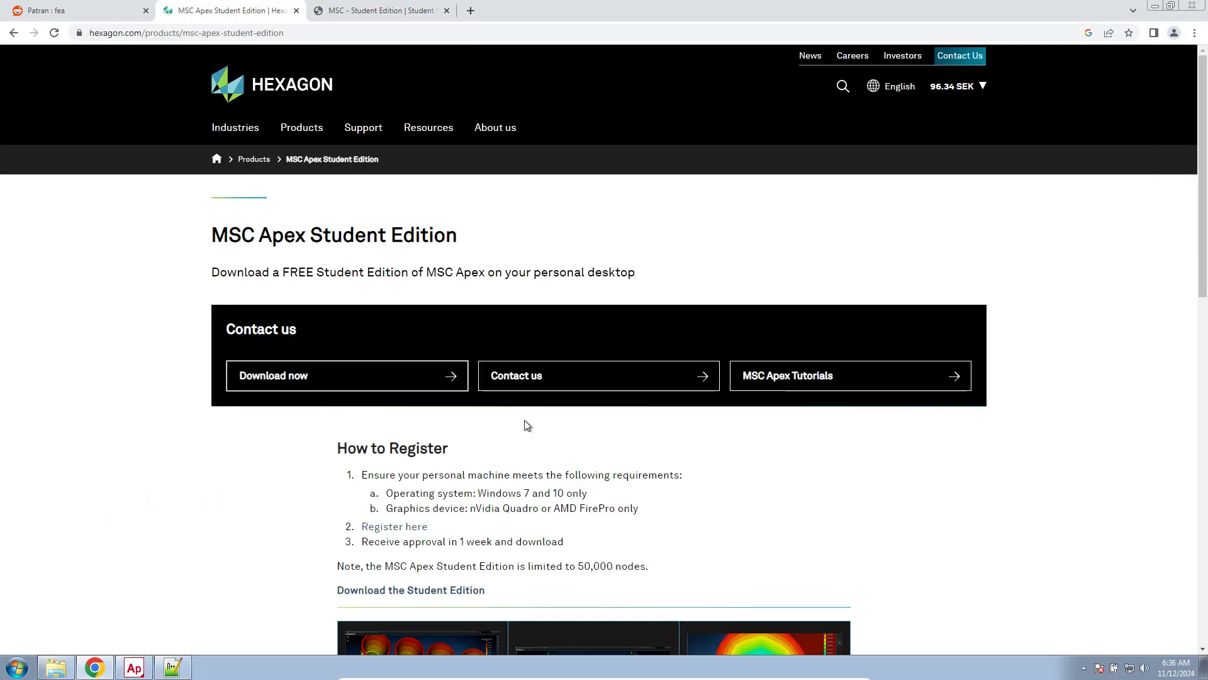
{"action": "scroll", "coordinate": [527, 425], "scroll_direction": "down", "scroll_amount": 3}
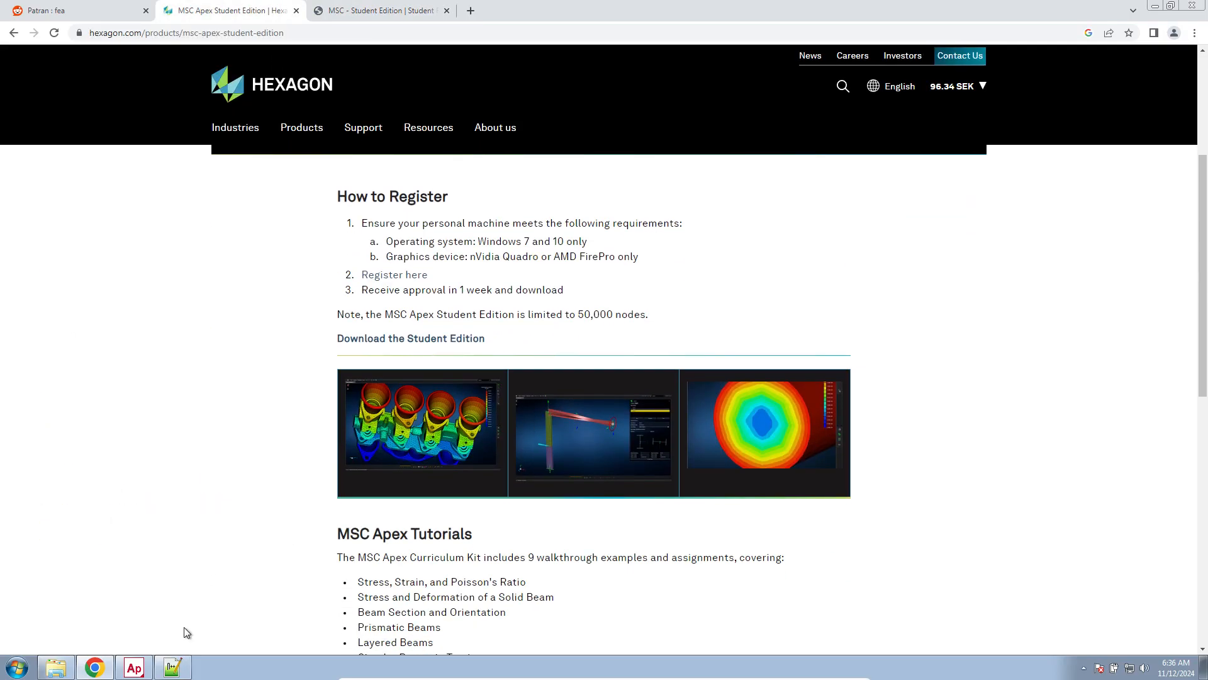
Return to MSC Apex and sketch a rectangle about 200 mm square plus a 180 × 200 mm rectangle beside it, separated by a narrow gap
{"action": "left_click", "coordinate": [134, 667]}
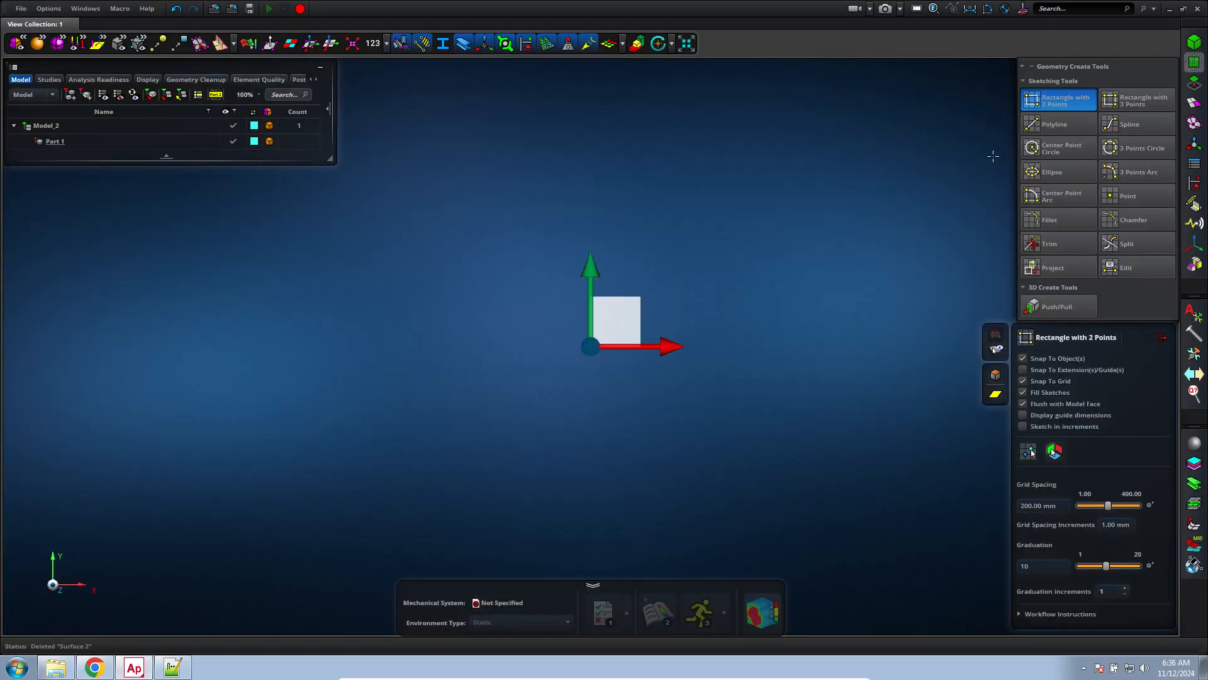
{"action": "left_click", "coordinate": [622, 314]}
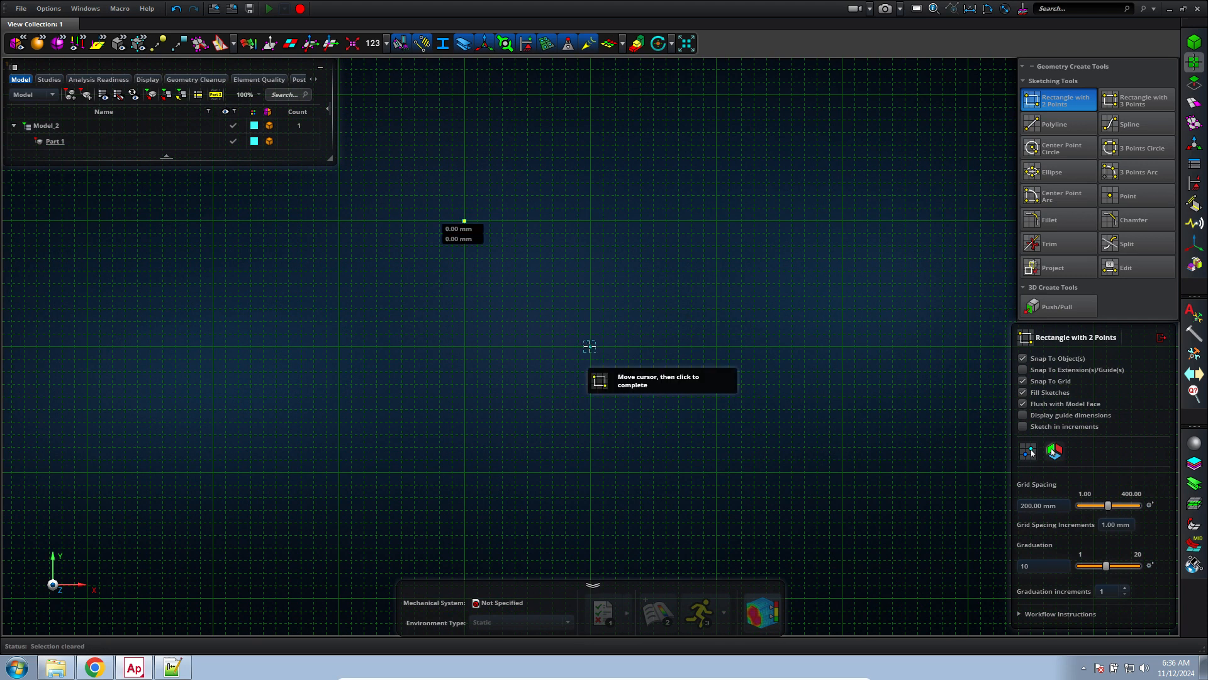
{"action": "left_click", "coordinate": [589, 345]}
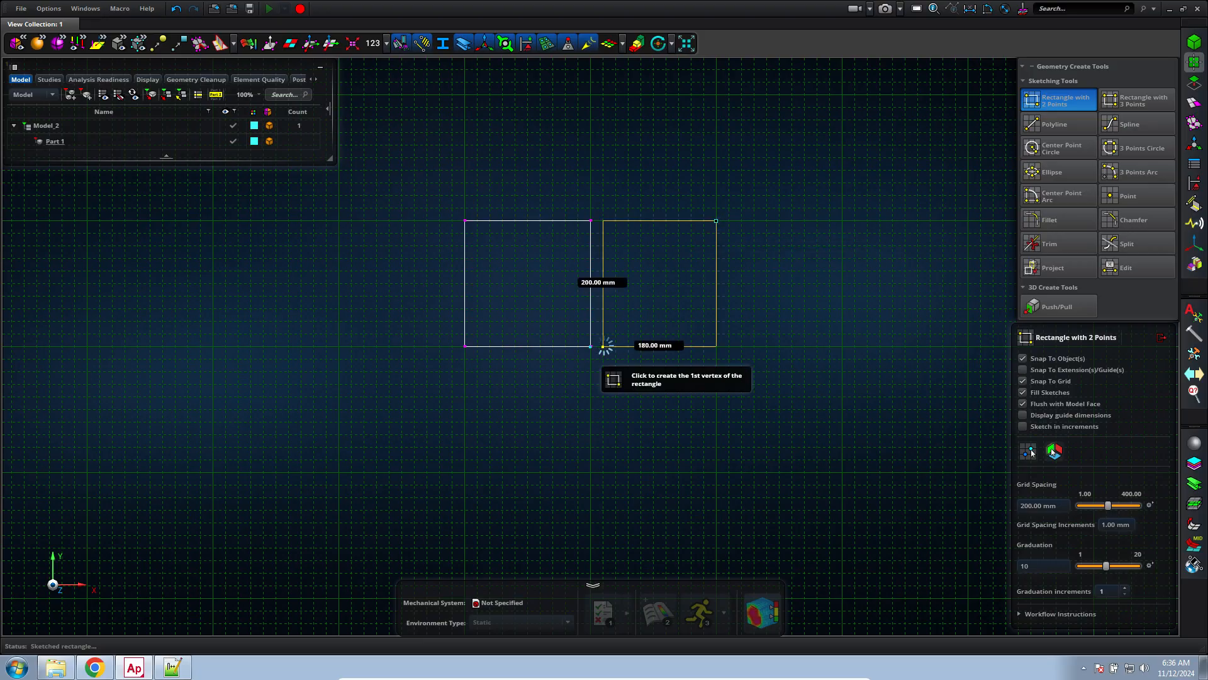
{"action": "left_click", "coordinate": [603, 345]}
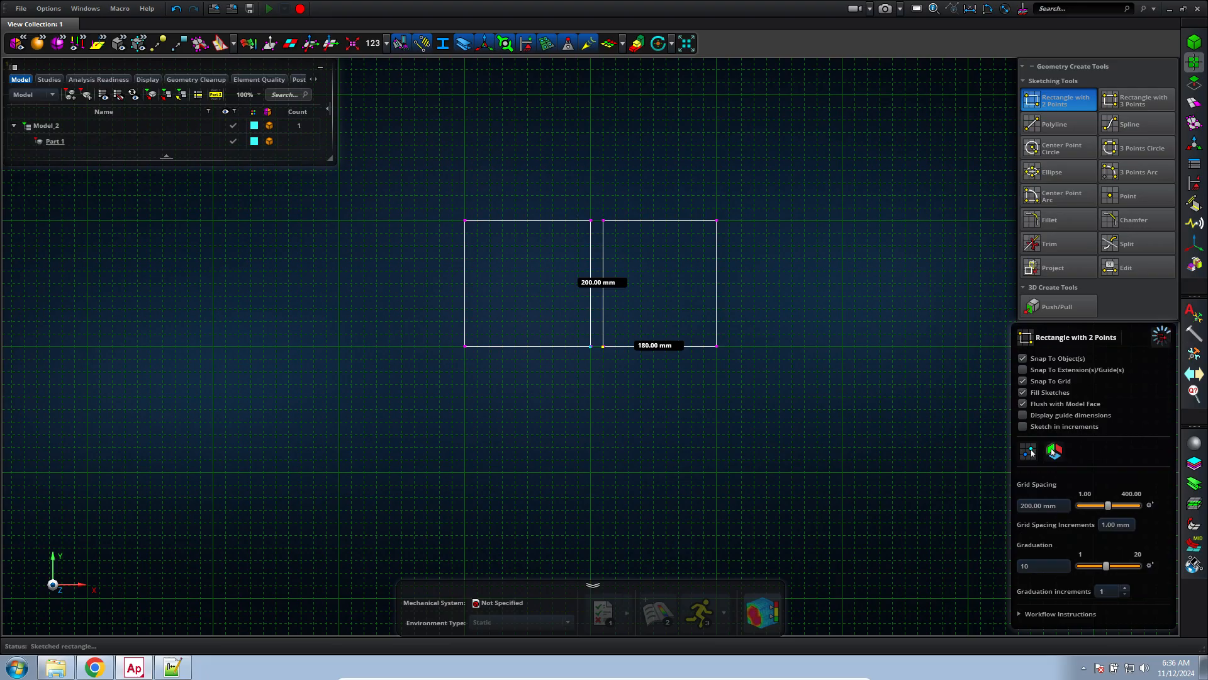
{"action": "left_click", "coordinate": [1162, 338]}
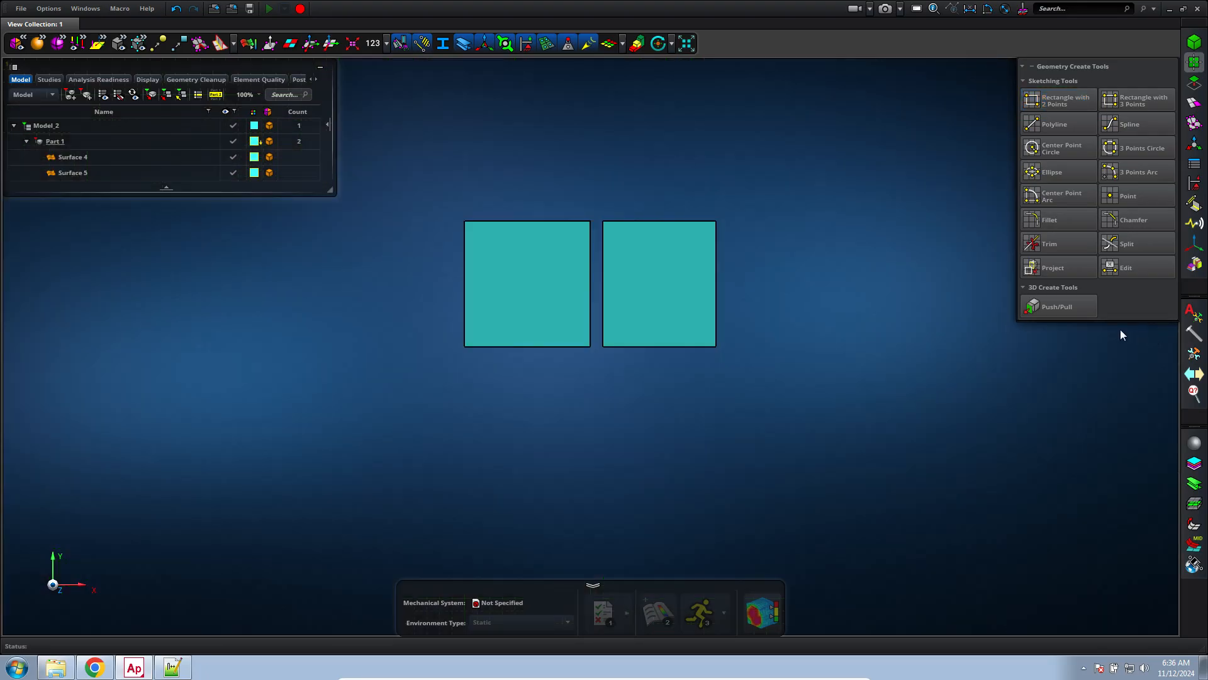
Close the gap with Vertex/Edge Drag by snapping the second surface's two inner vertices to the first surface's facing corners
{"action": "key", "text": "f"}
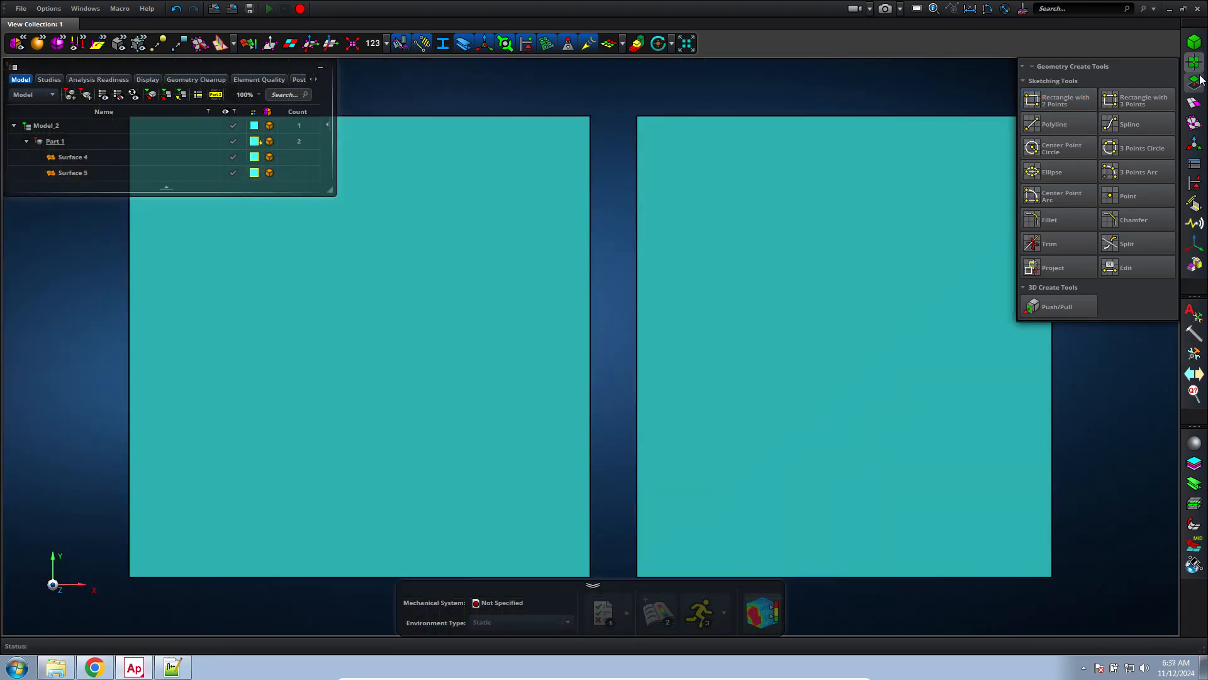
{"action": "left_click", "coordinate": [1195, 83]}
{"action": "left_click", "coordinate": [1083, 101]}
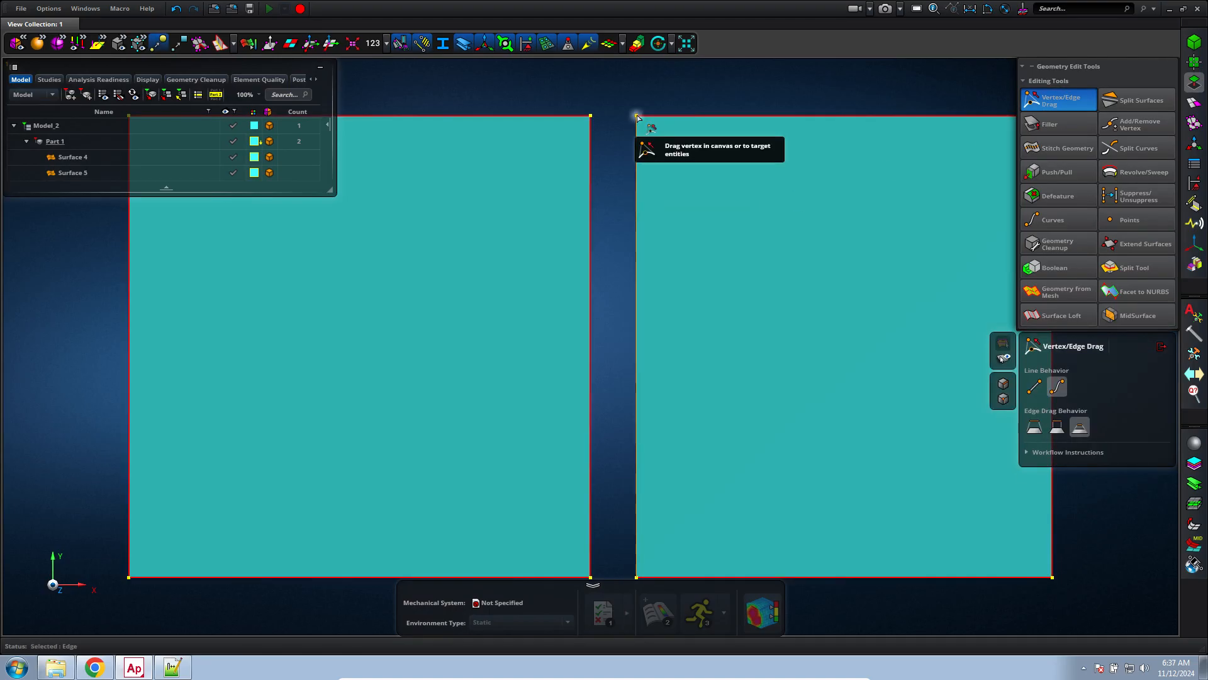
{"action": "left_click_drag", "start_coordinate": [637, 117], "coordinate": [593, 117]}
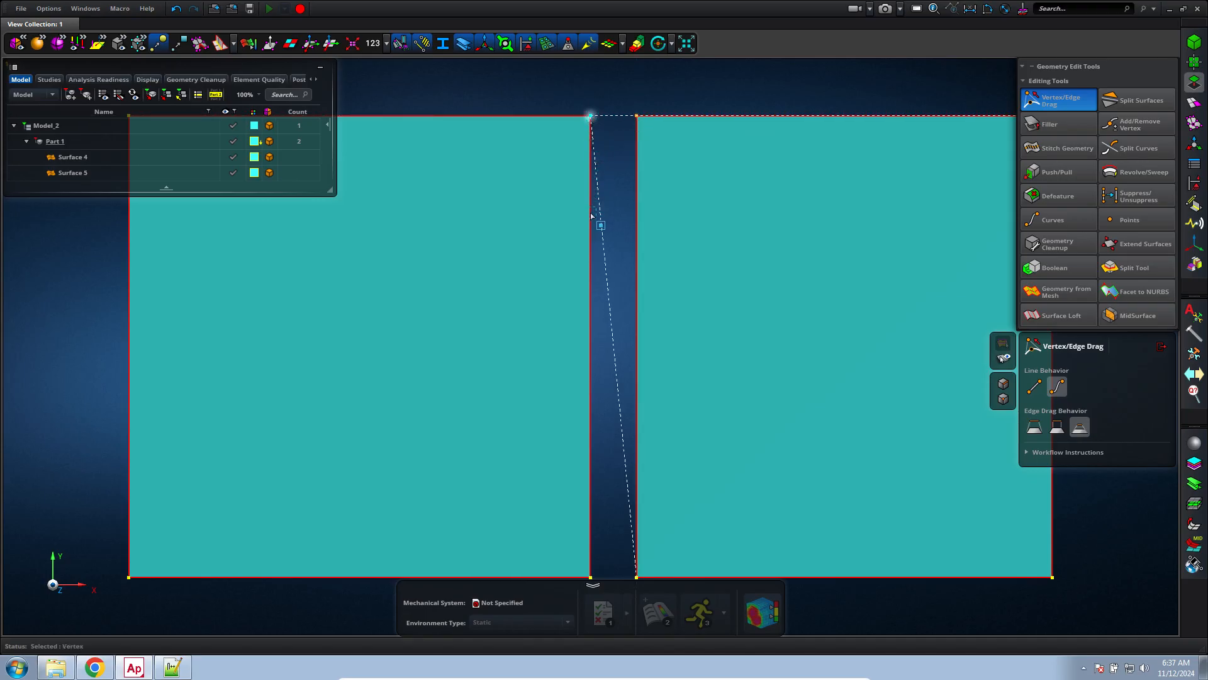
{"action": "left_click_drag", "start_coordinate": [588, 294], "coordinate": [588, 296]}
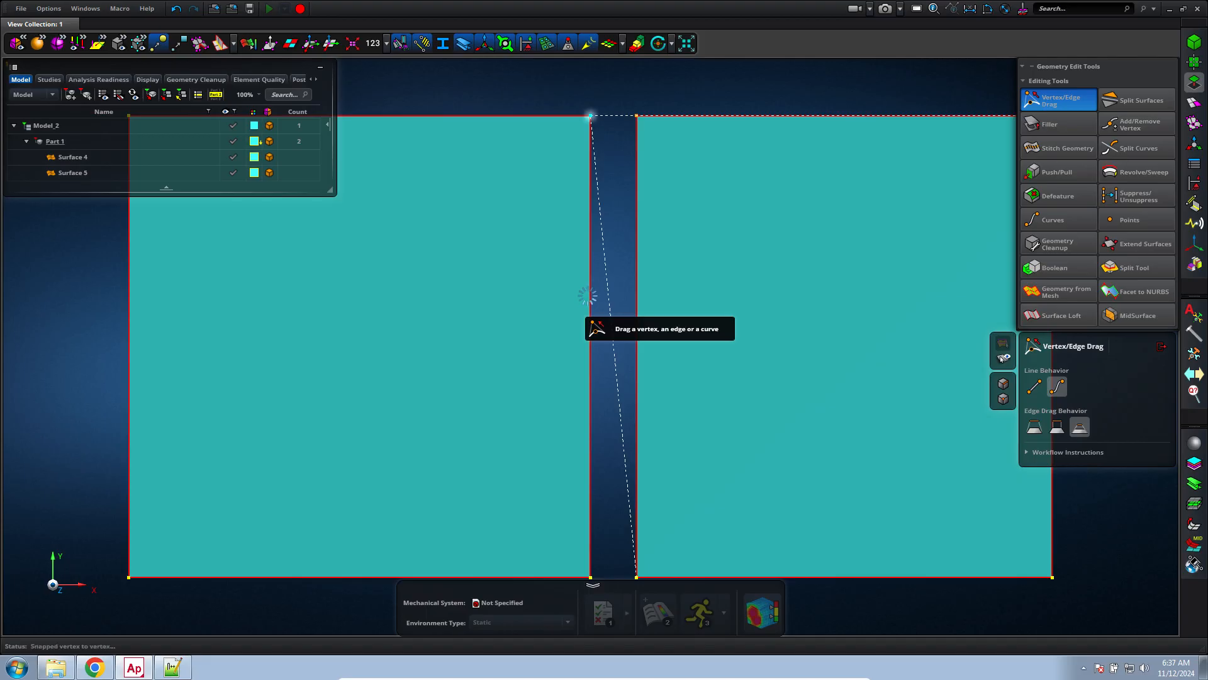
{"action": "scroll", "coordinate": [607, 396], "scroll_direction": "down", "scroll_amount": 3}
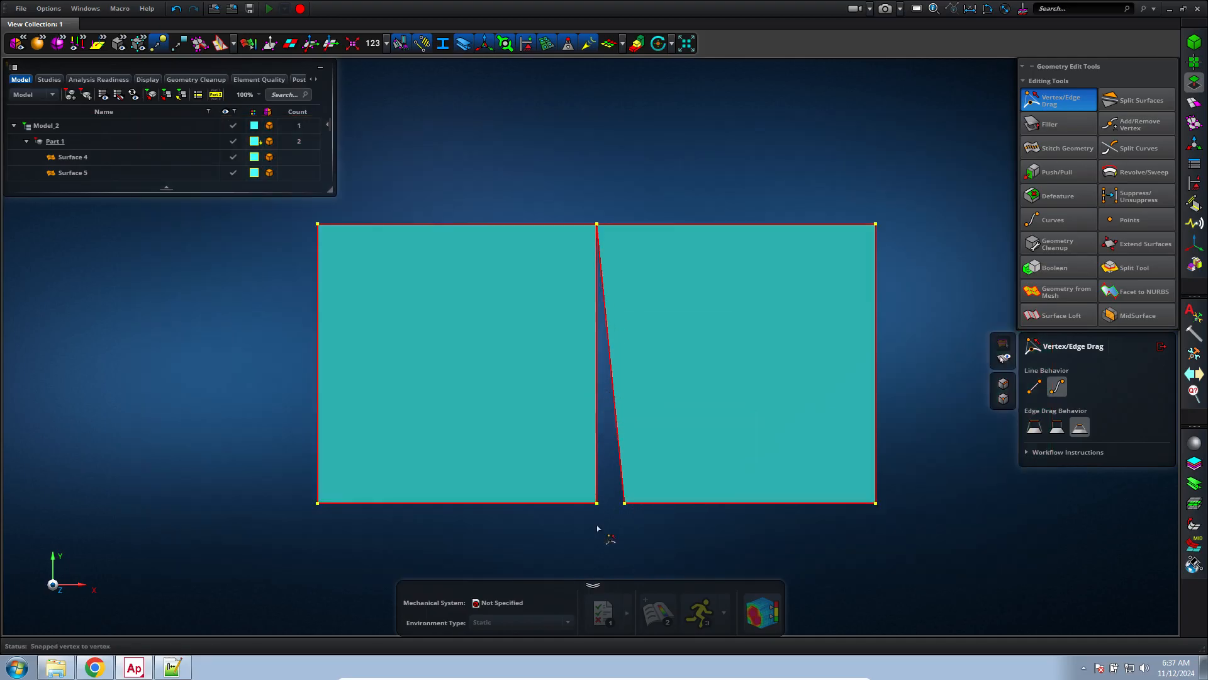
{"action": "scroll", "coordinate": [604, 530], "scroll_direction": "up", "scroll_amount": 5}
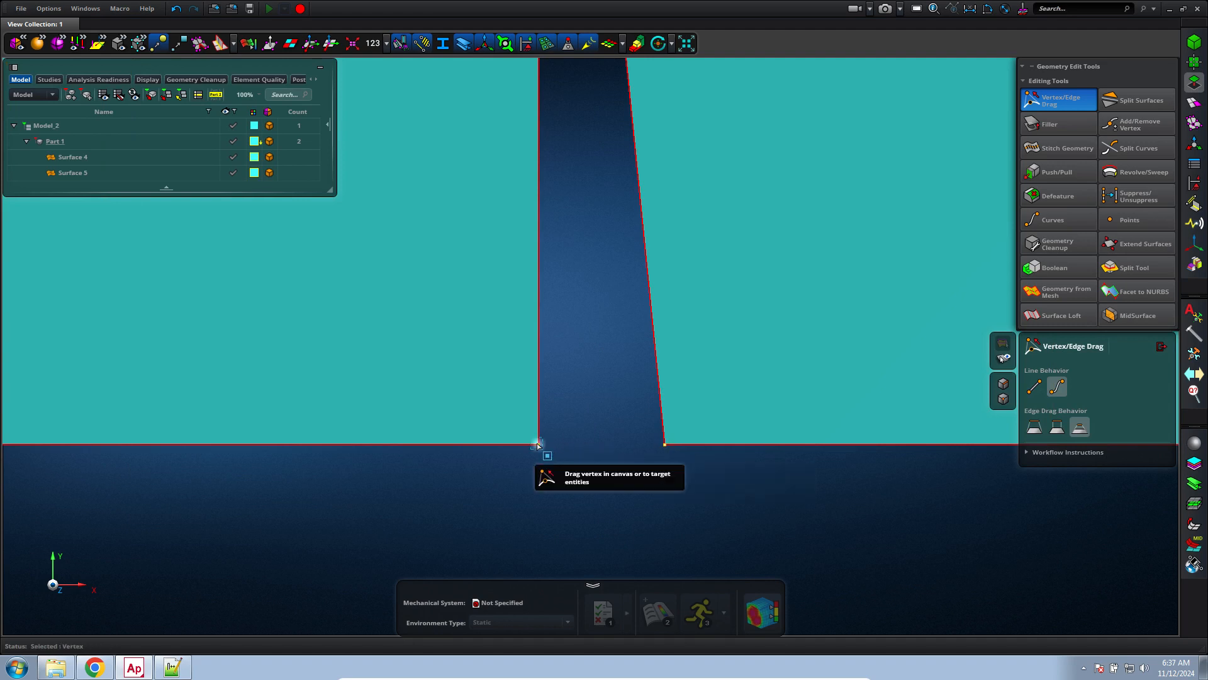
{"action": "left_click_drag", "start_coordinate": [538, 445], "coordinate": [547, 507]}
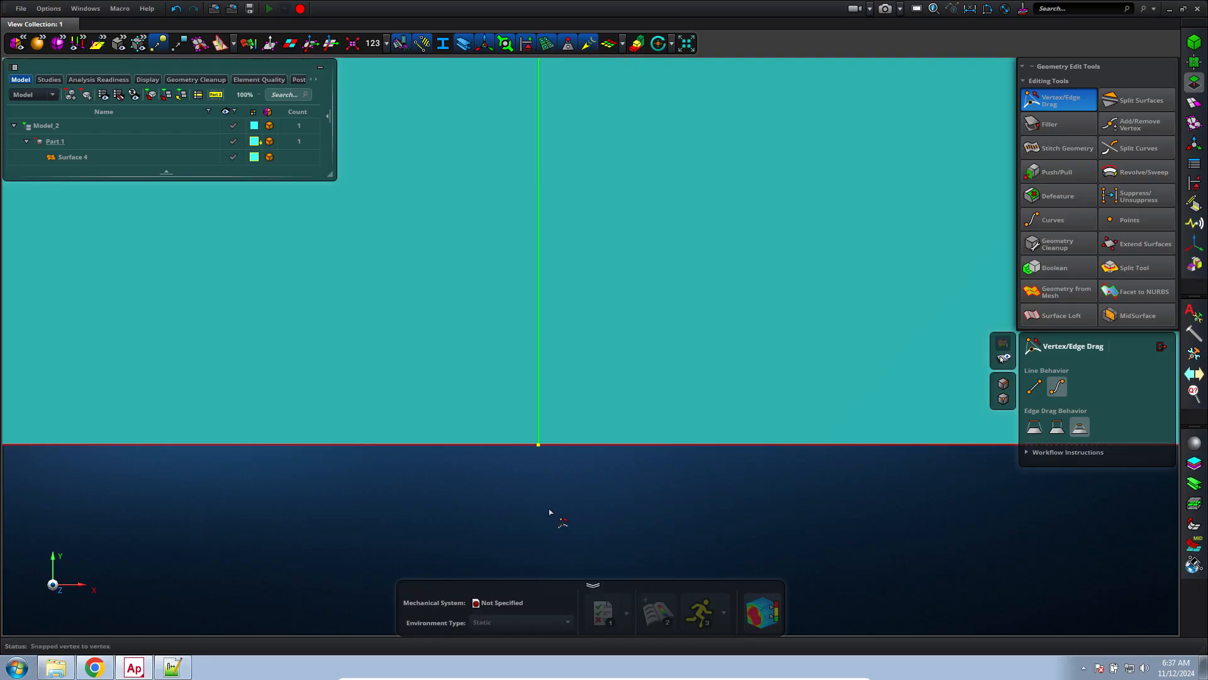
Mesh the joined surface with the Surface Mesh tool at a 20 mm mesh size and exit the tool
{"action": "key", "text": "f"}
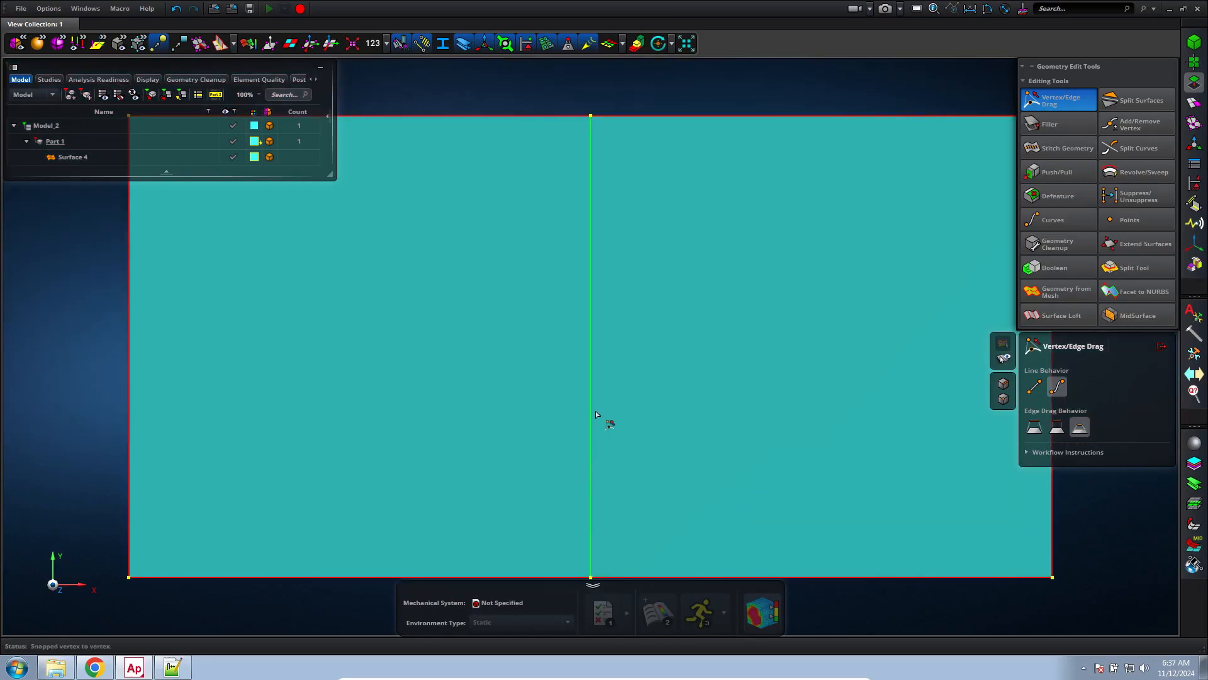
{"action": "left_click", "coordinate": [1195, 104]}
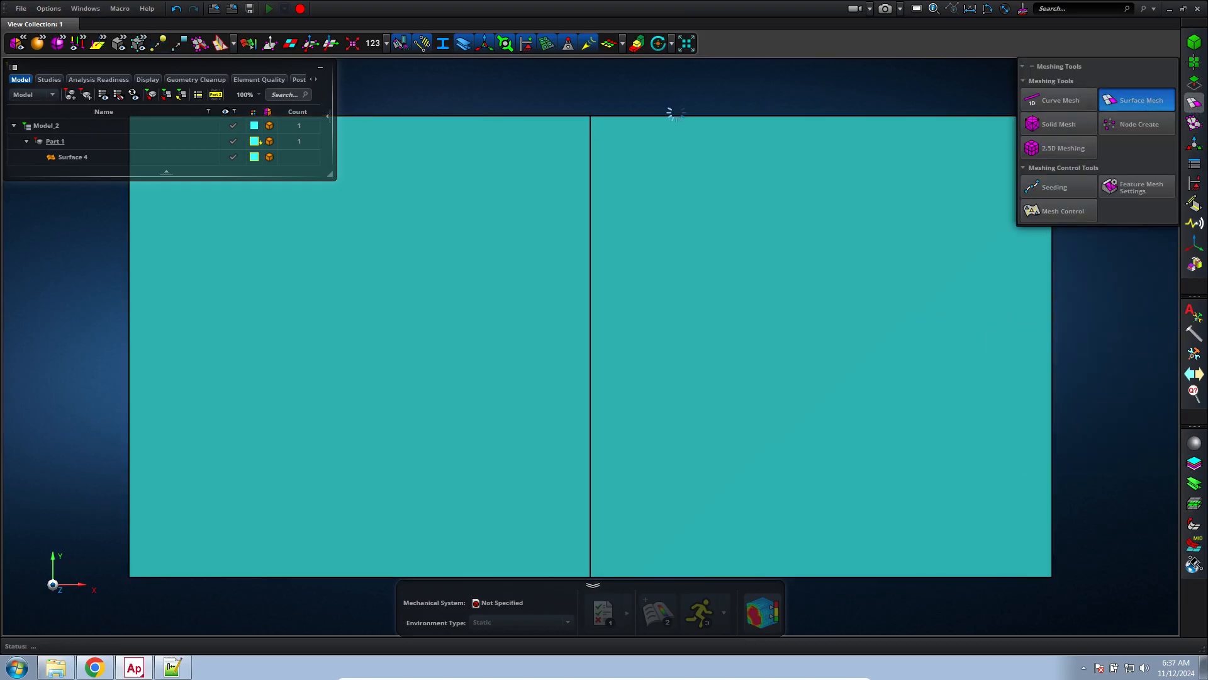
{"action": "left_click", "coordinate": [606, 428]}
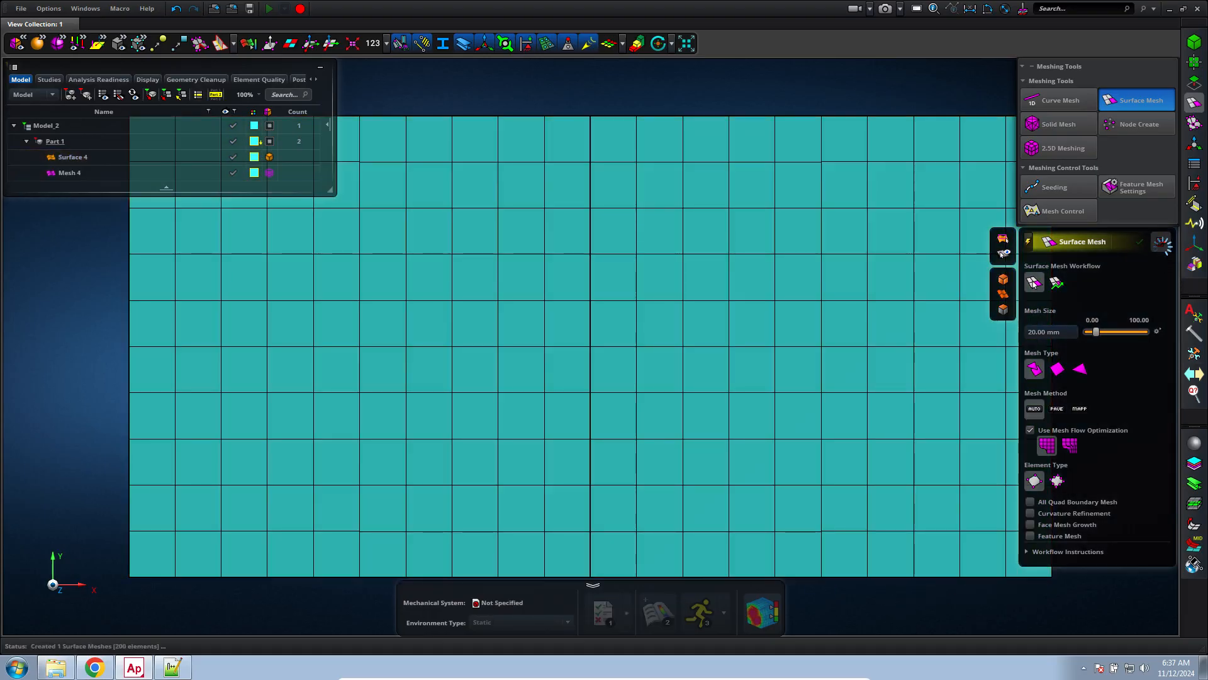
{"action": "left_click", "coordinate": [1162, 241]}
Review Material 1's elastic modulus and assign the material to Part 1
{"action": "left_click", "coordinate": [1195, 444]}
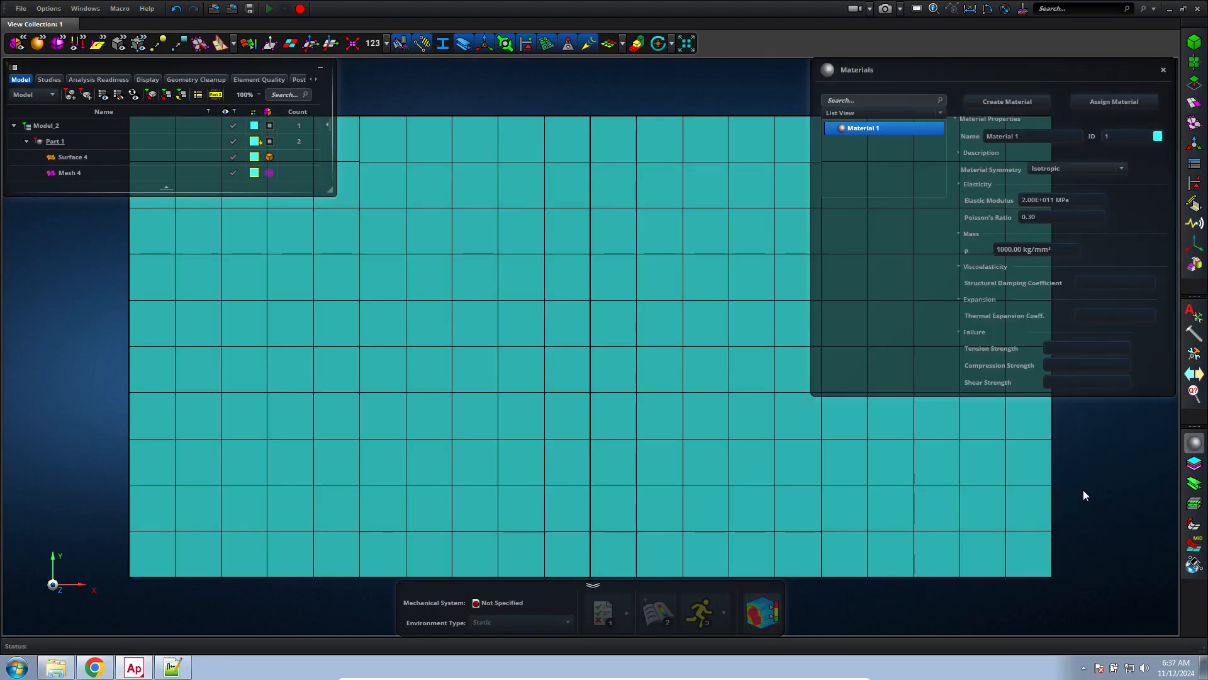
{"action": "left_click", "coordinate": [1055, 200]}
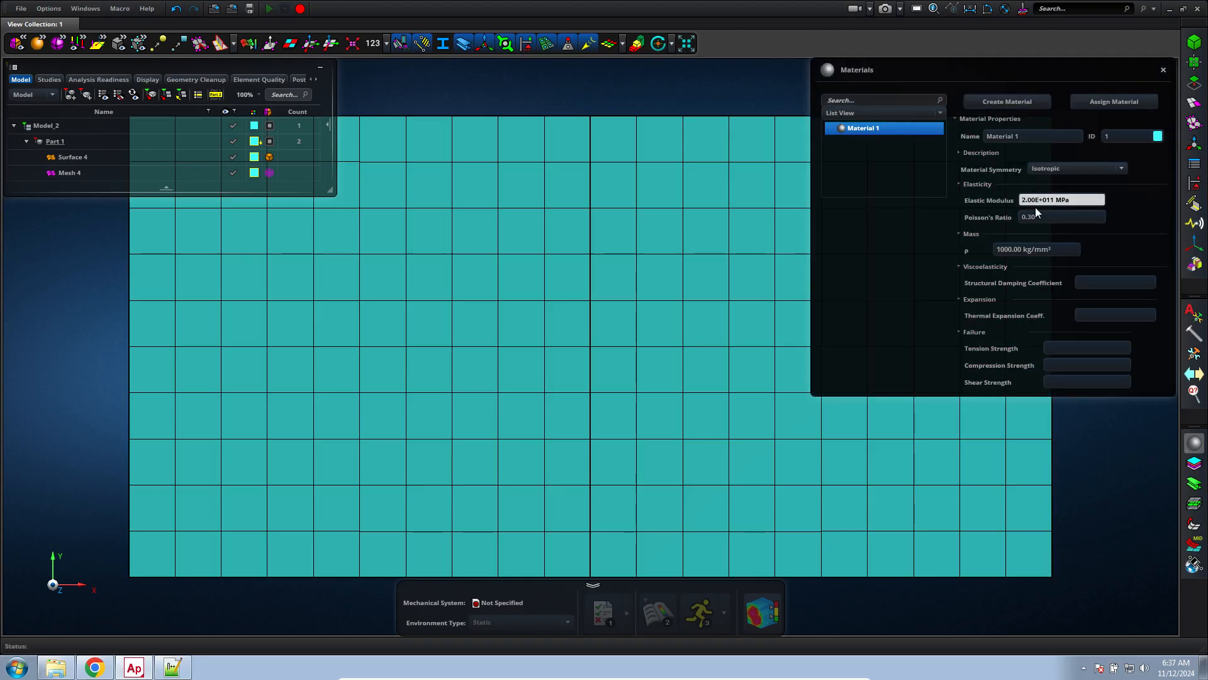
{"action": "left_click", "coordinate": [1105, 101]}
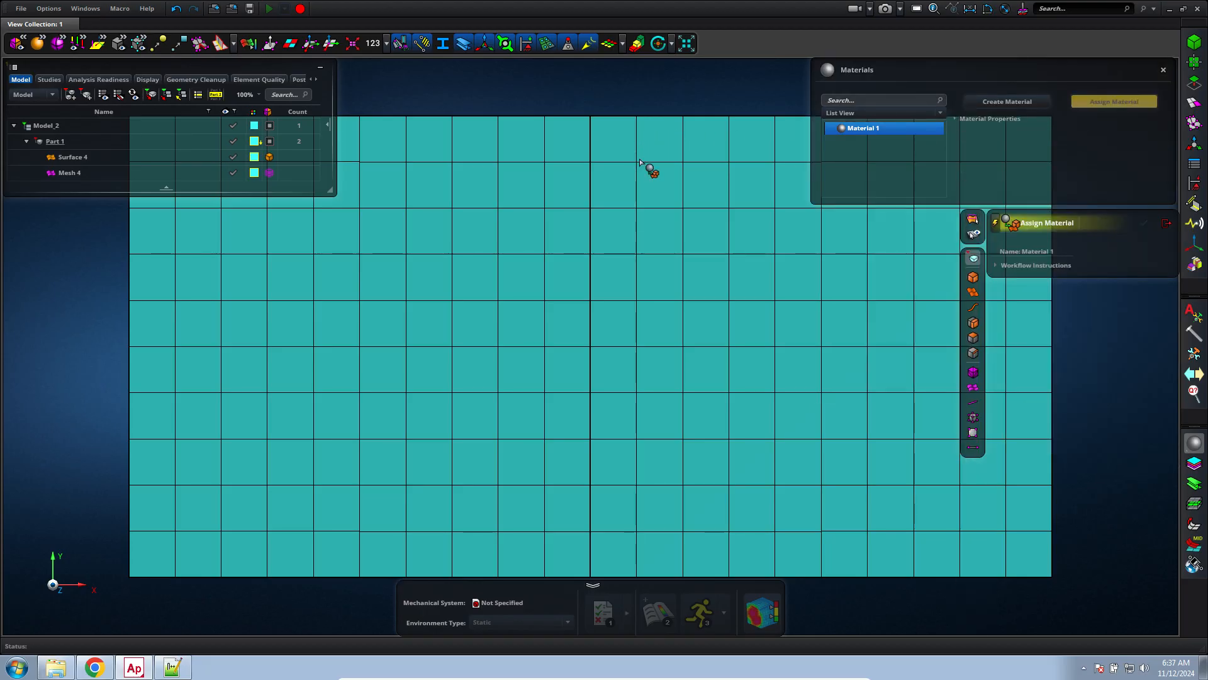
{"action": "left_click", "coordinate": [639, 158]}
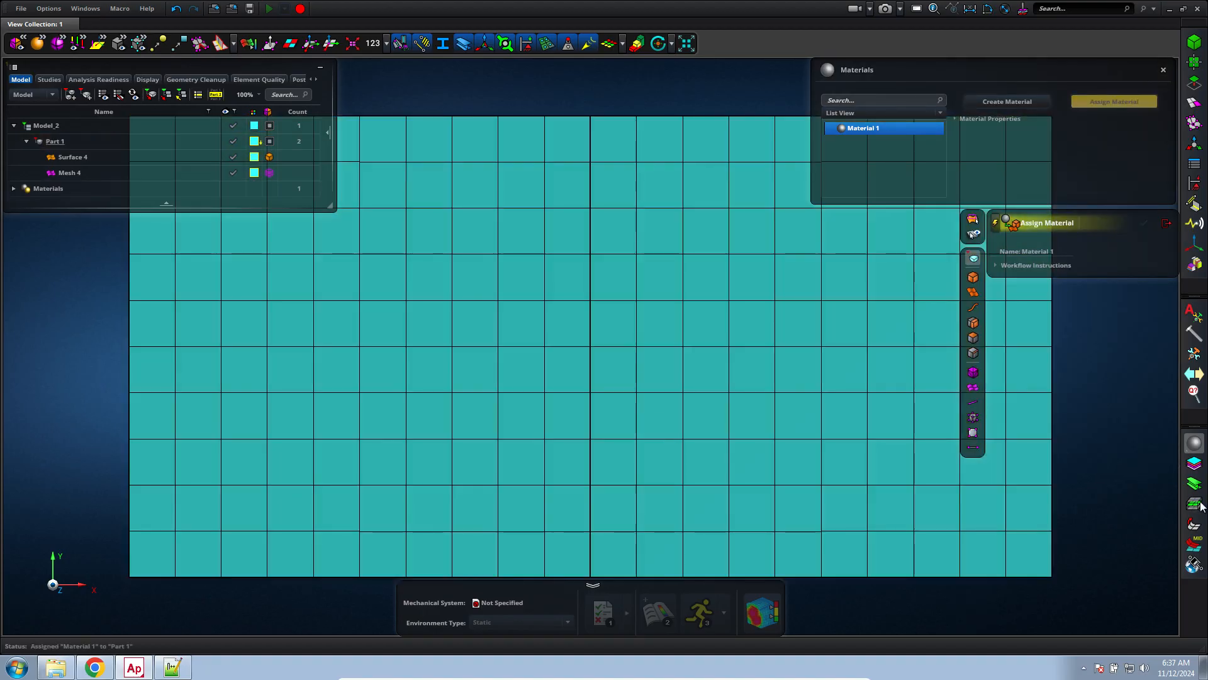
Assign the 0.10 mm thick Section 1 to Part 1 and exit the assignment tool
{"action": "left_click", "coordinate": [1194, 501]}
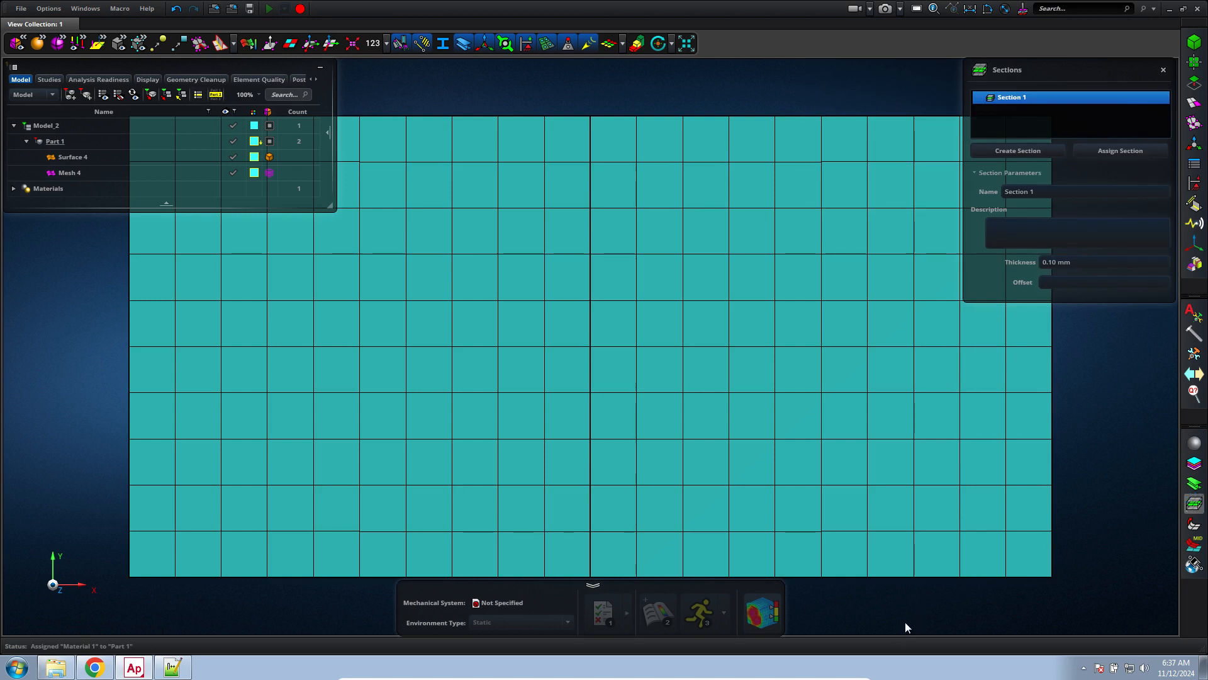
{"action": "left_click", "coordinate": [1084, 152]}
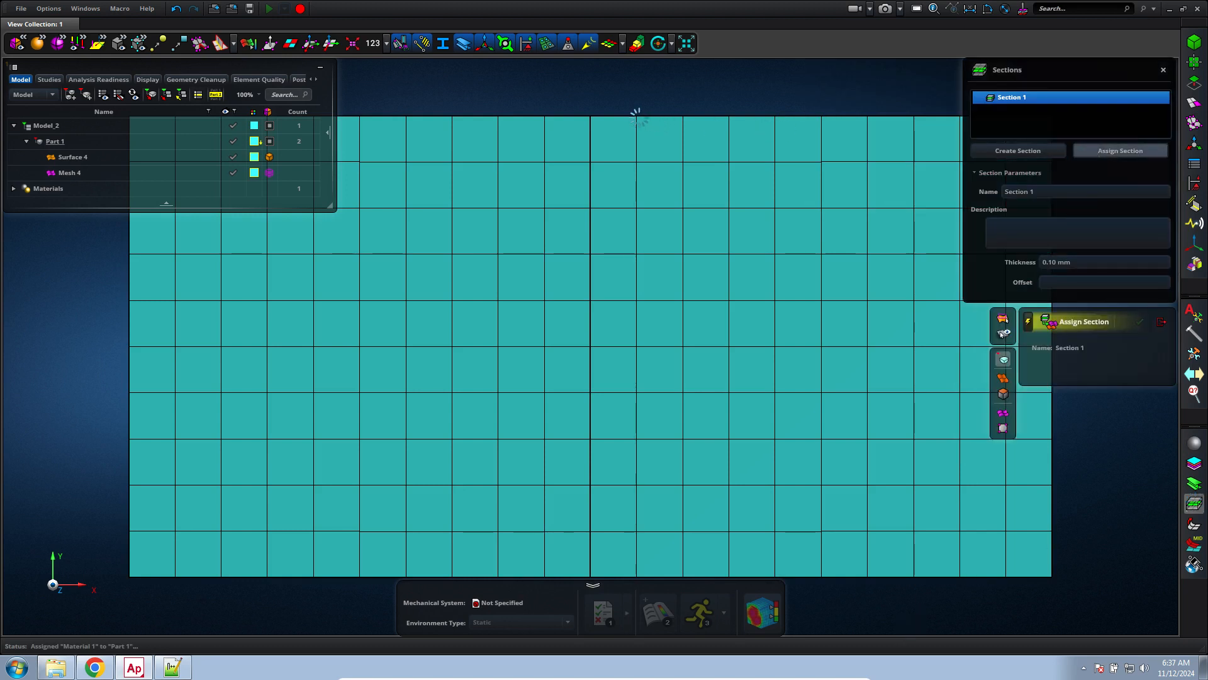
{"action": "left_click", "coordinate": [485, 365]}
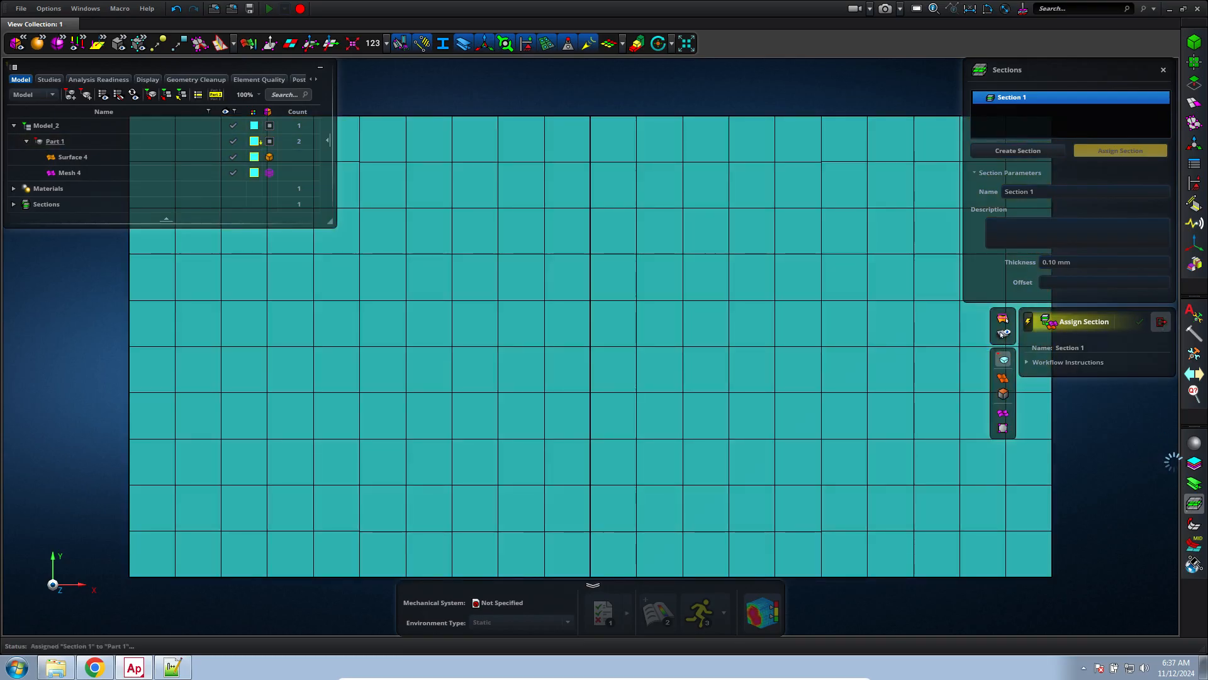
{"action": "left_click", "coordinate": [1162, 322]}
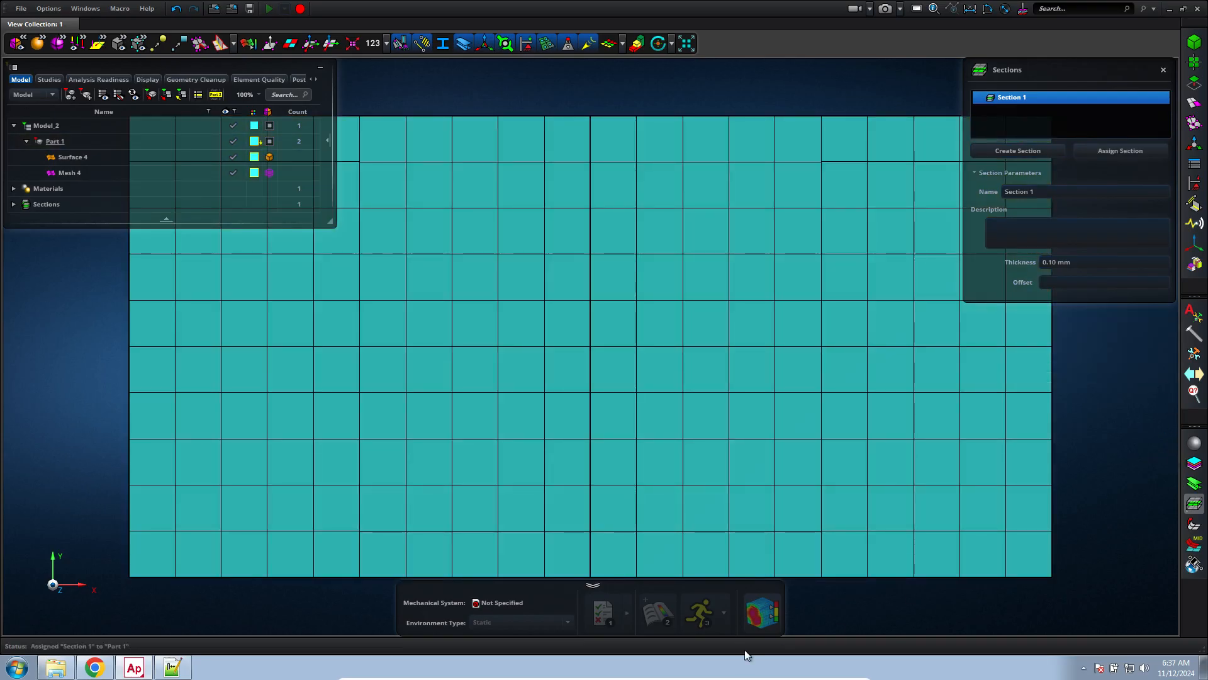
Make Part 1 the mechanical system, set the environment type to Normal Modes and run the analysis
{"action": "right_click", "coordinate": [56, 141]}
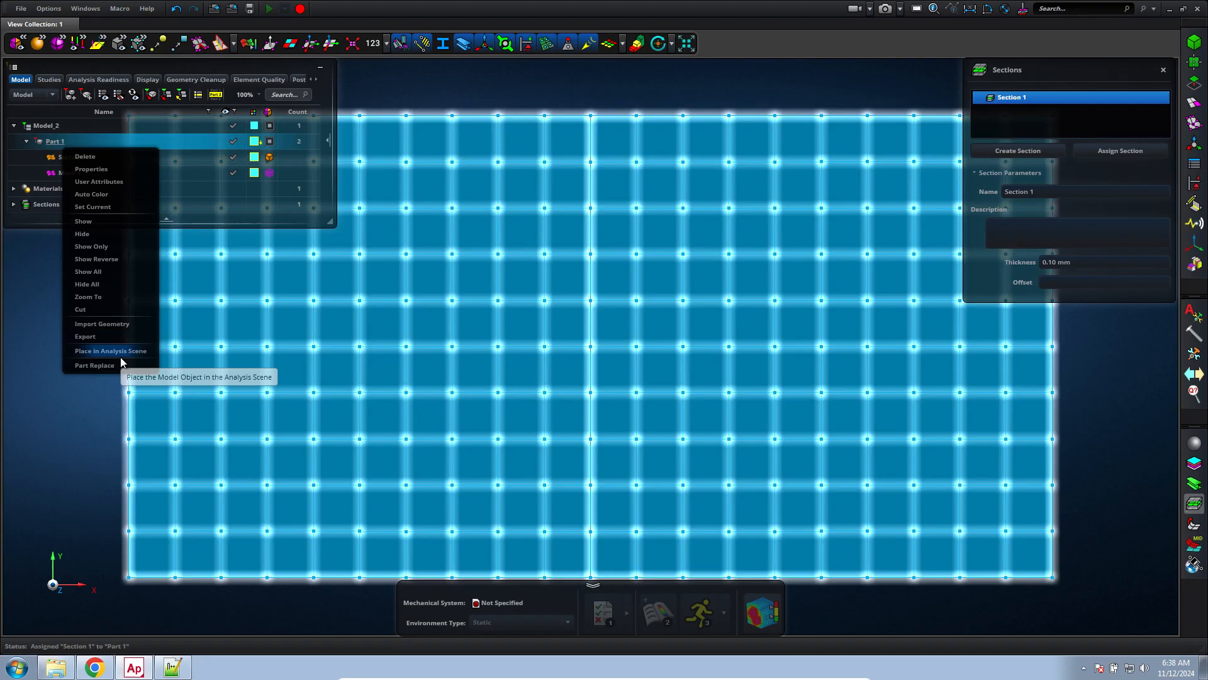
{"action": "left_click", "coordinate": [121, 350]}
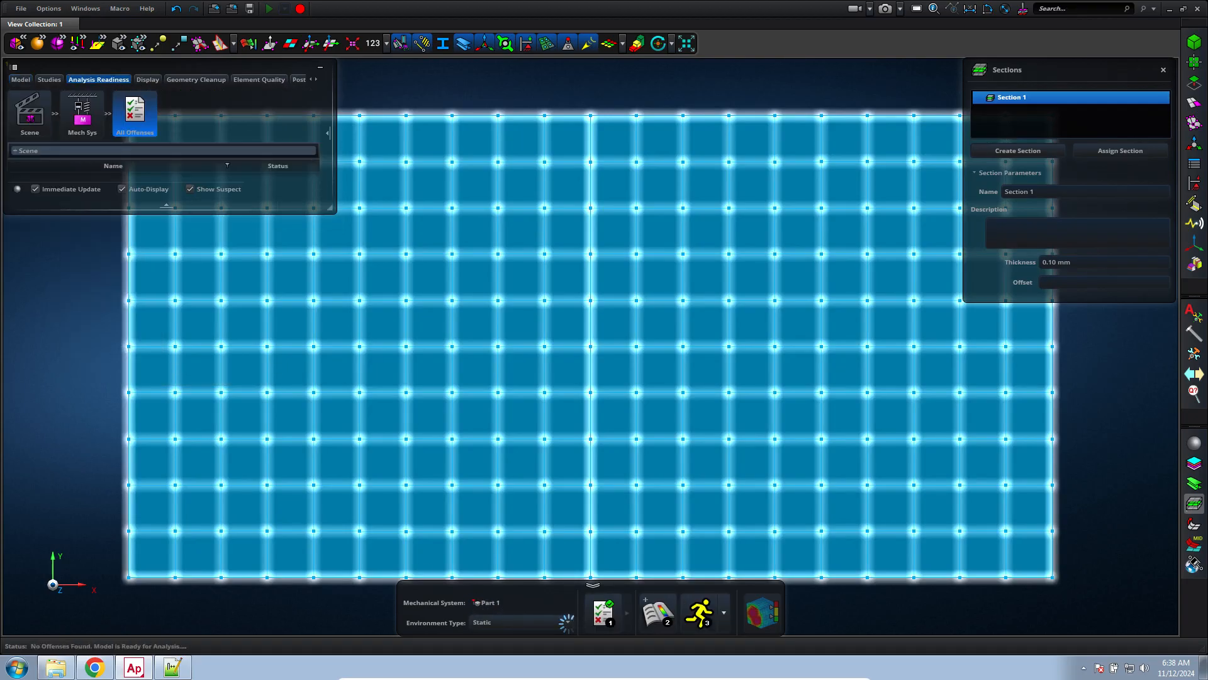
{"action": "left_click", "coordinate": [568, 623]}
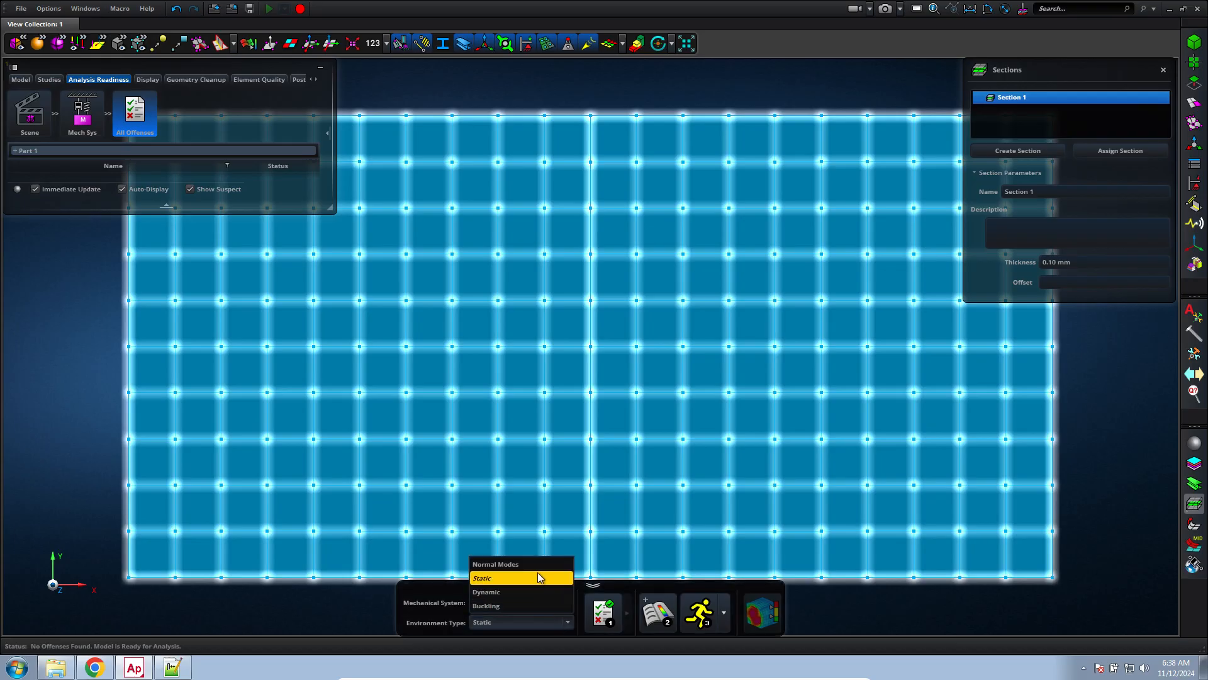
{"action": "left_click", "coordinate": [540, 569]}
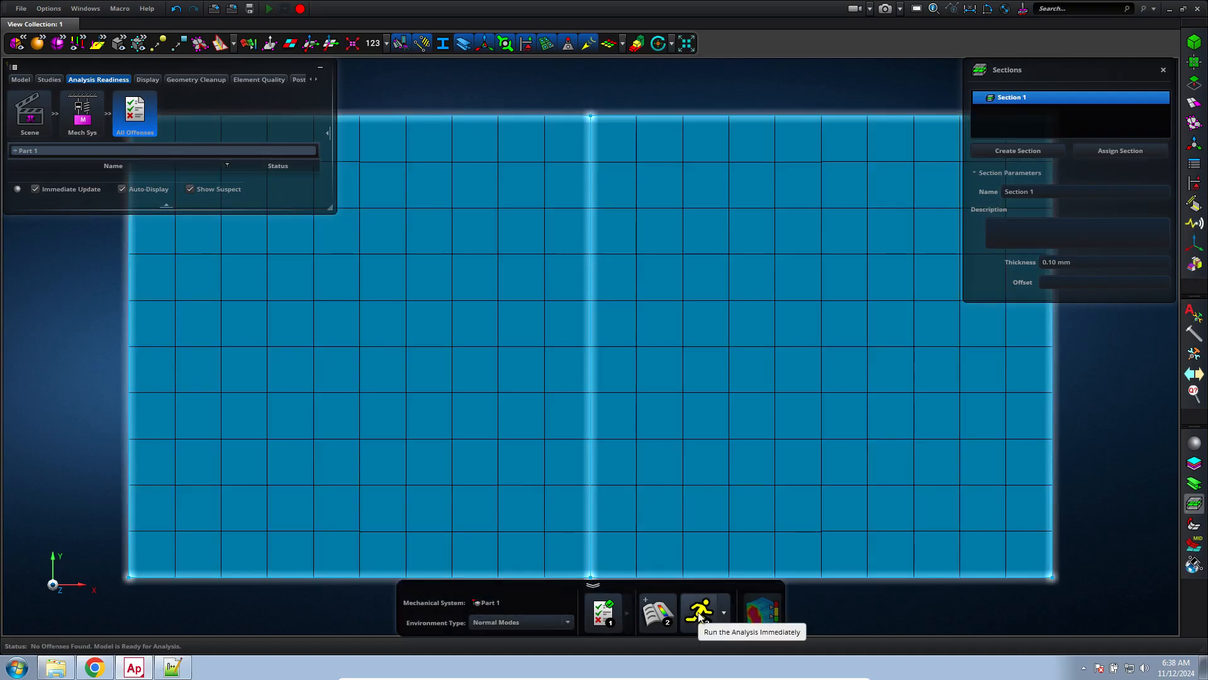
{"action": "left_click", "coordinate": [700, 614]}
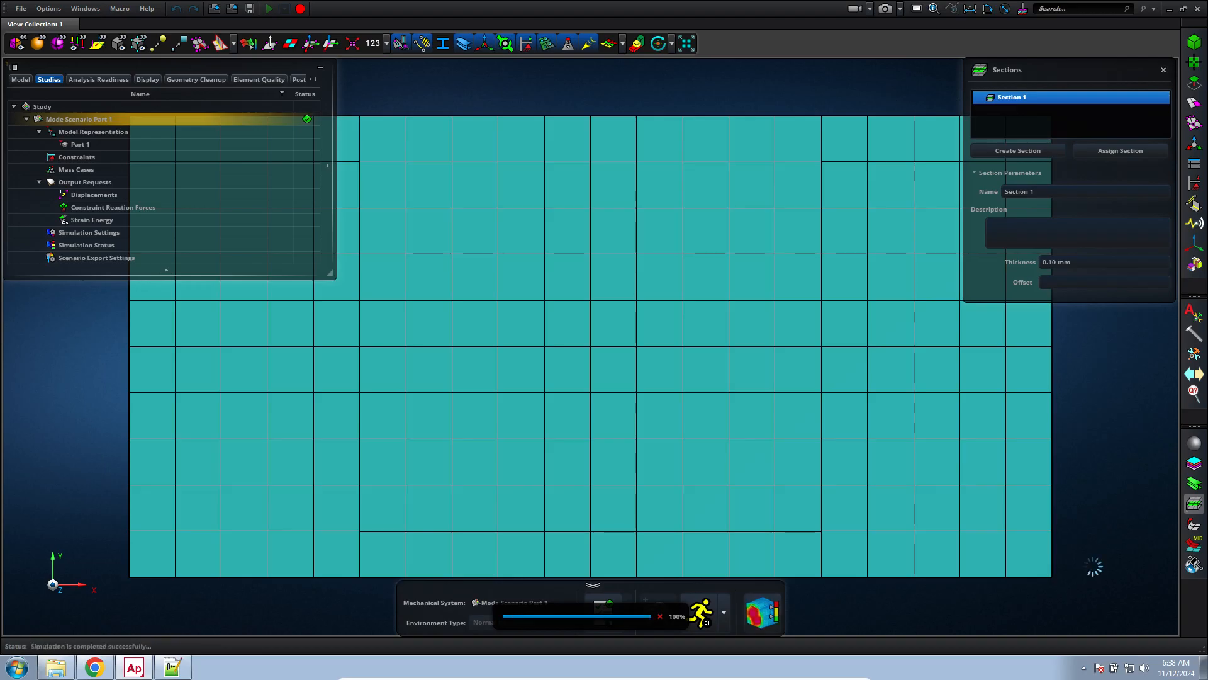
Open the normal modes results, inspect the displayed deformed shape from another angle and switch to a lower-frequency mode
{"action": "left_click", "coordinate": [726, 622]}
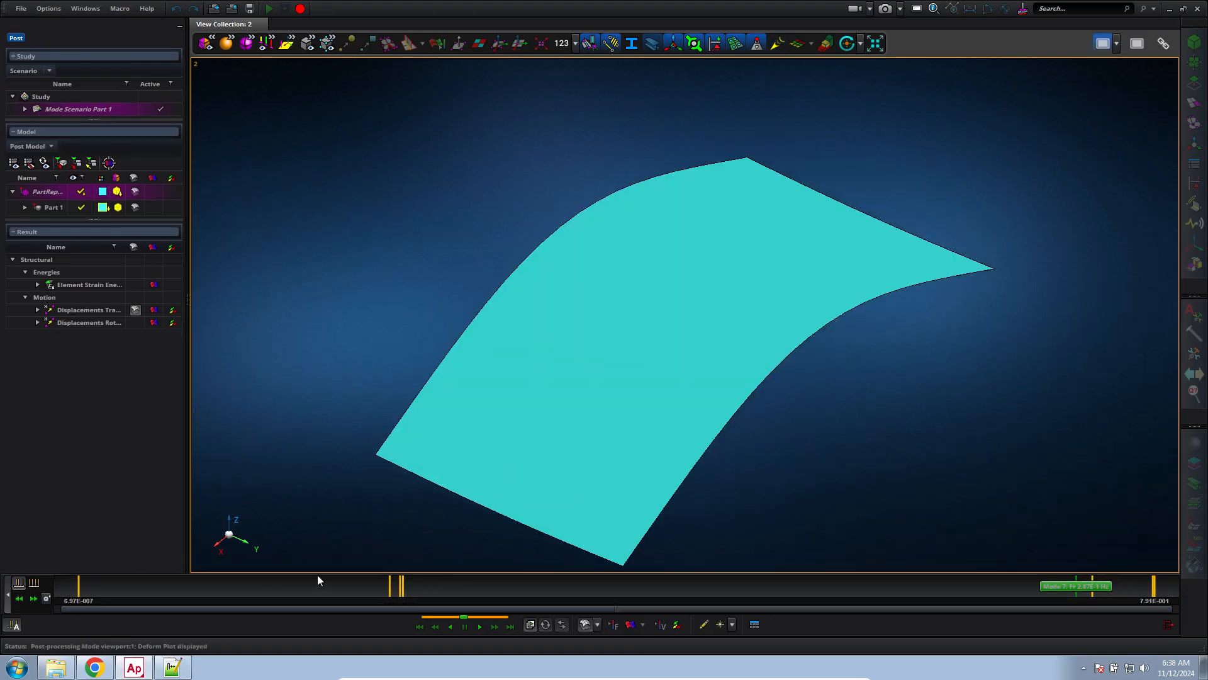
{"action": "scroll", "coordinate": [348, 506], "scroll_direction": "down", "scroll_amount": 4}
{"action": "middle_click_drag", "start_coordinate": [348, 506], "coordinate": [304, 501]}
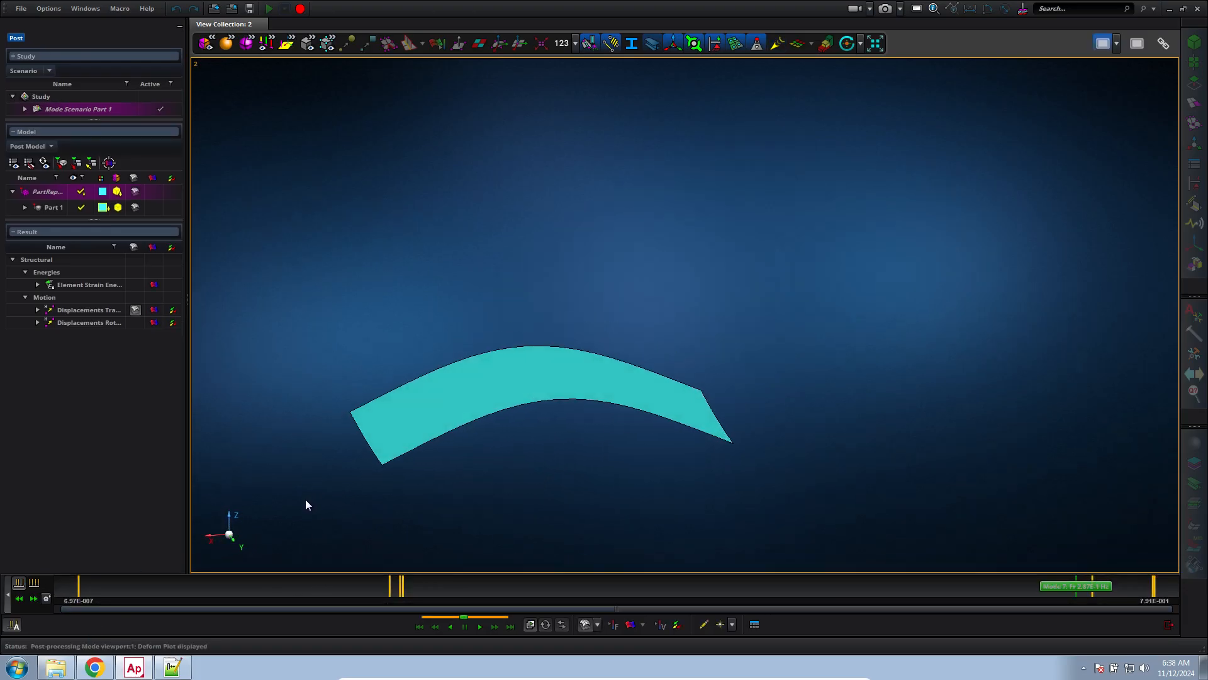
{"action": "scroll", "coordinate": [305, 502], "scroll_direction": "up", "scroll_amount": 3}
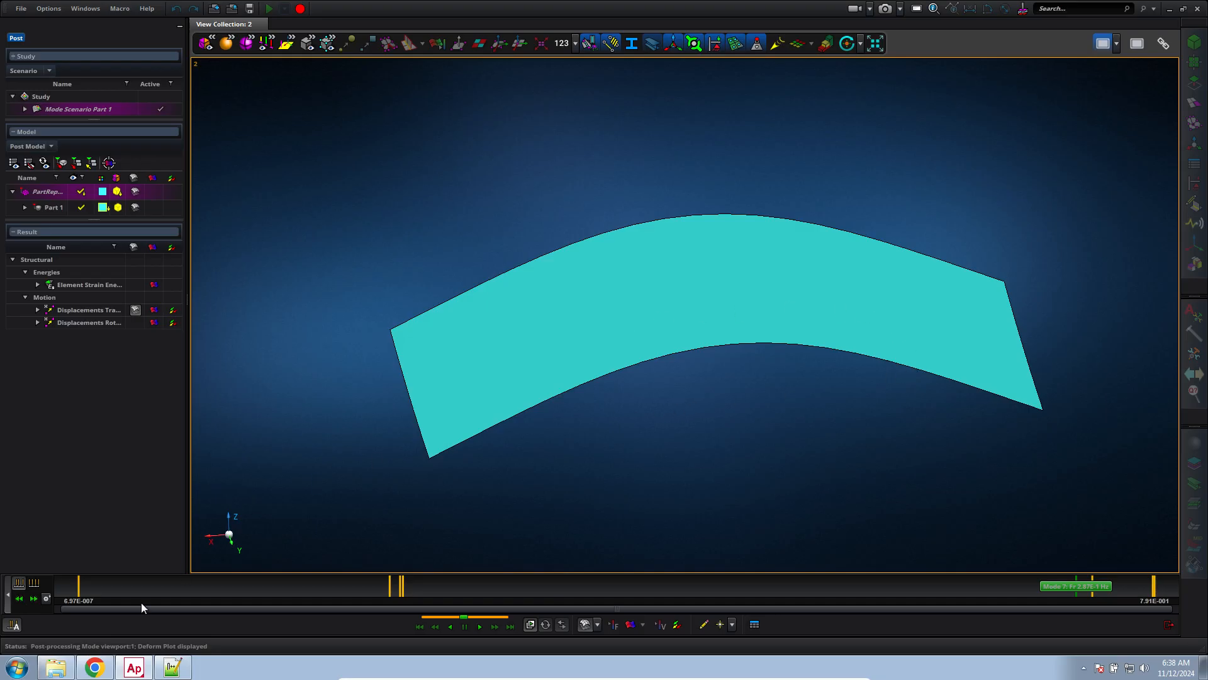
{"action": "left_click", "coordinate": [390, 585]}
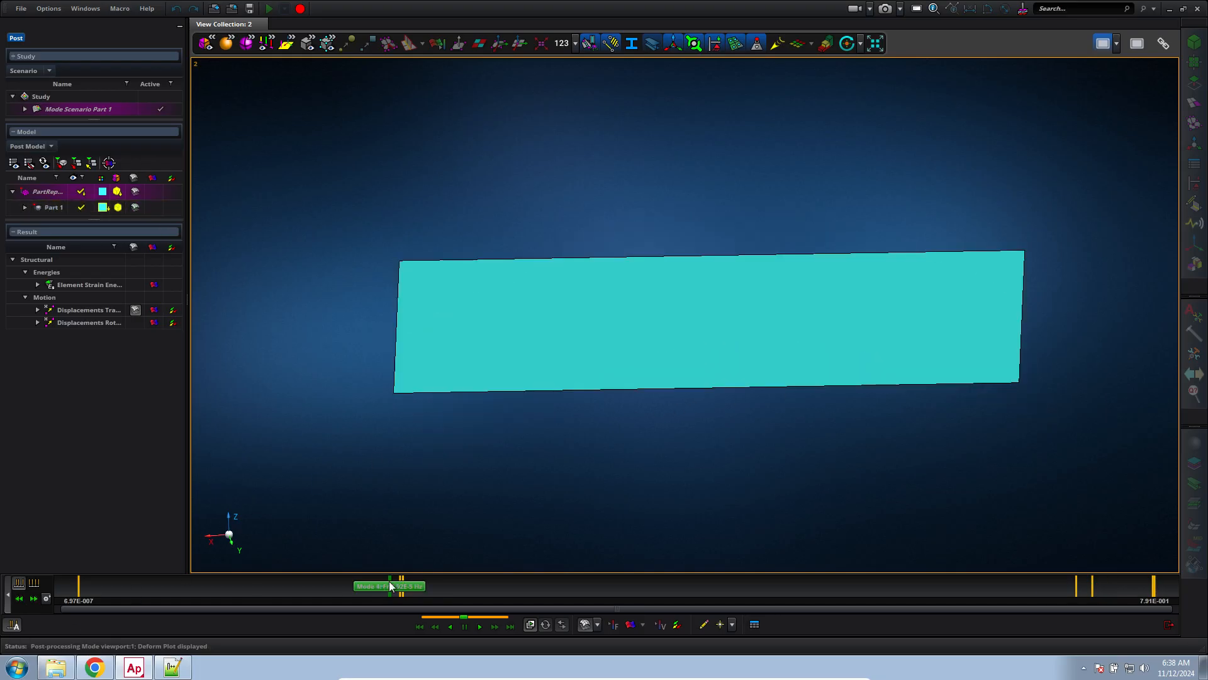
Step through the deformed shapes of the higher-frequency modes, view one from another angle and exit post-processing
{"action": "left_click", "coordinate": [404, 585]}
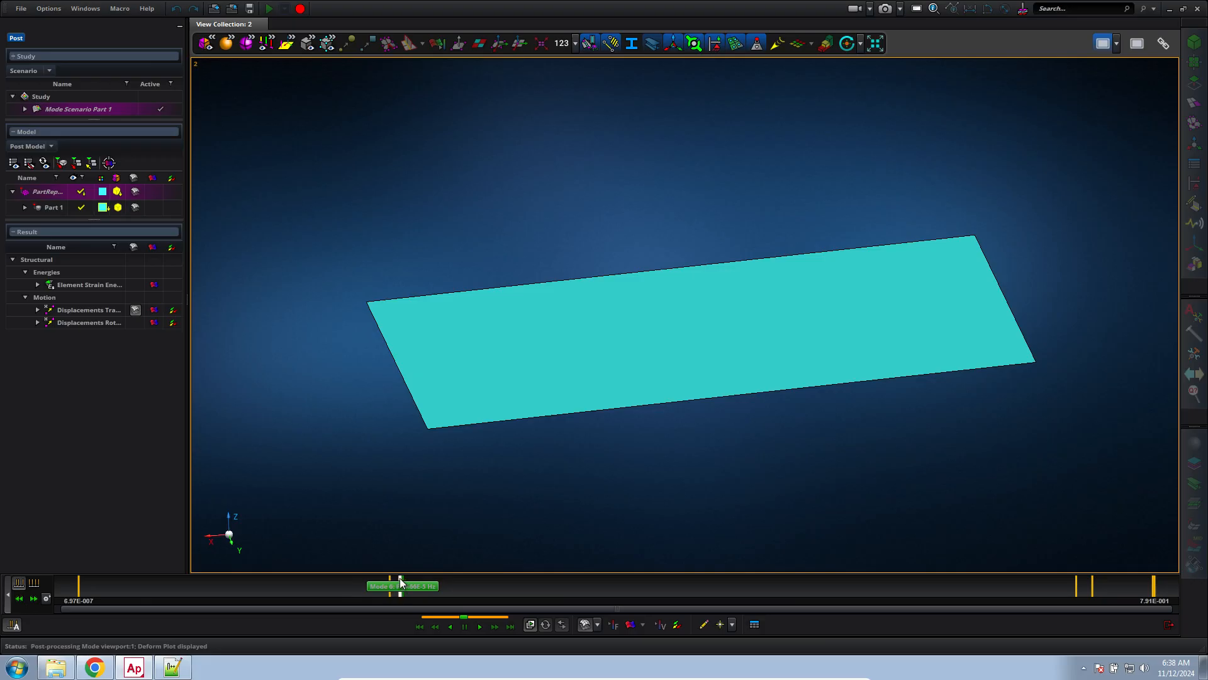
{"action": "left_click", "coordinate": [1077, 586]}
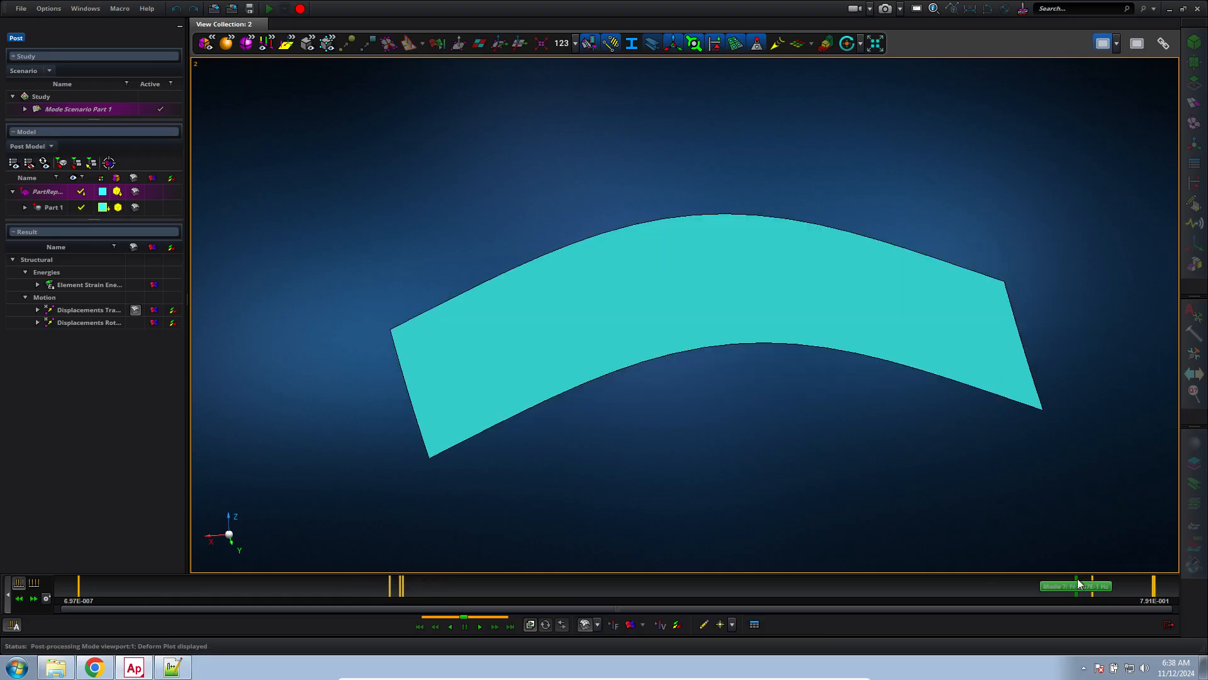
{"action": "left_click", "coordinate": [1093, 582]}
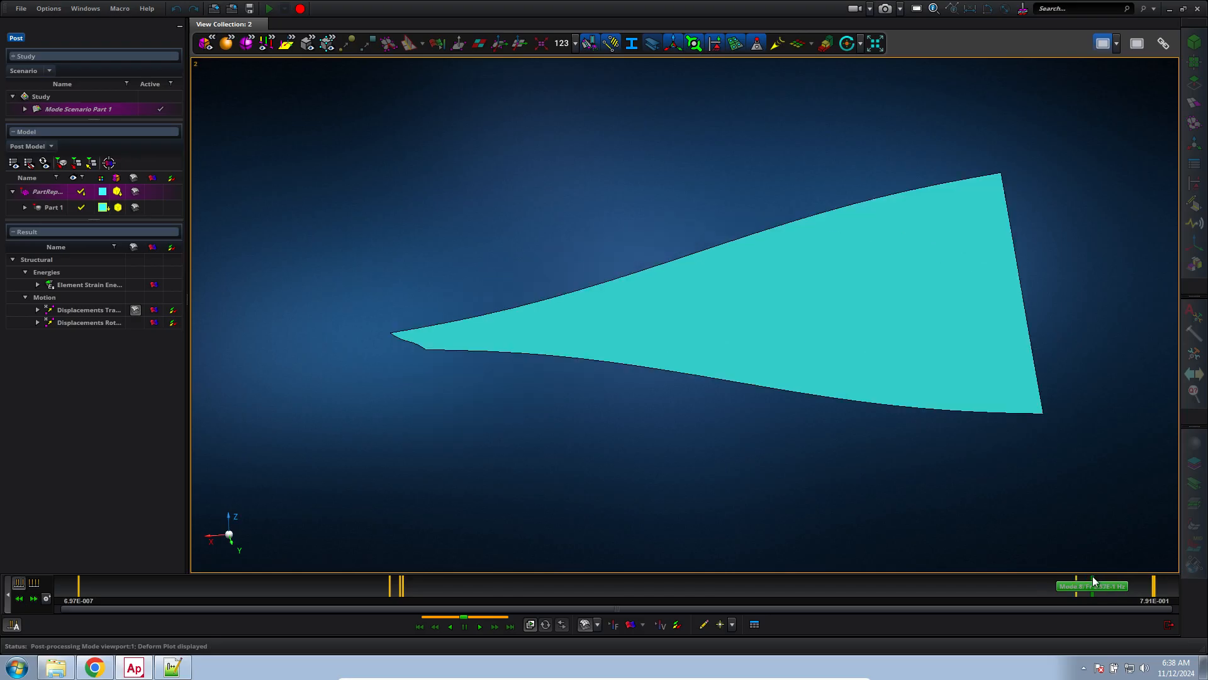
{"action": "middle_click_drag", "start_coordinate": [733, 428], "coordinate": [814, 440]}
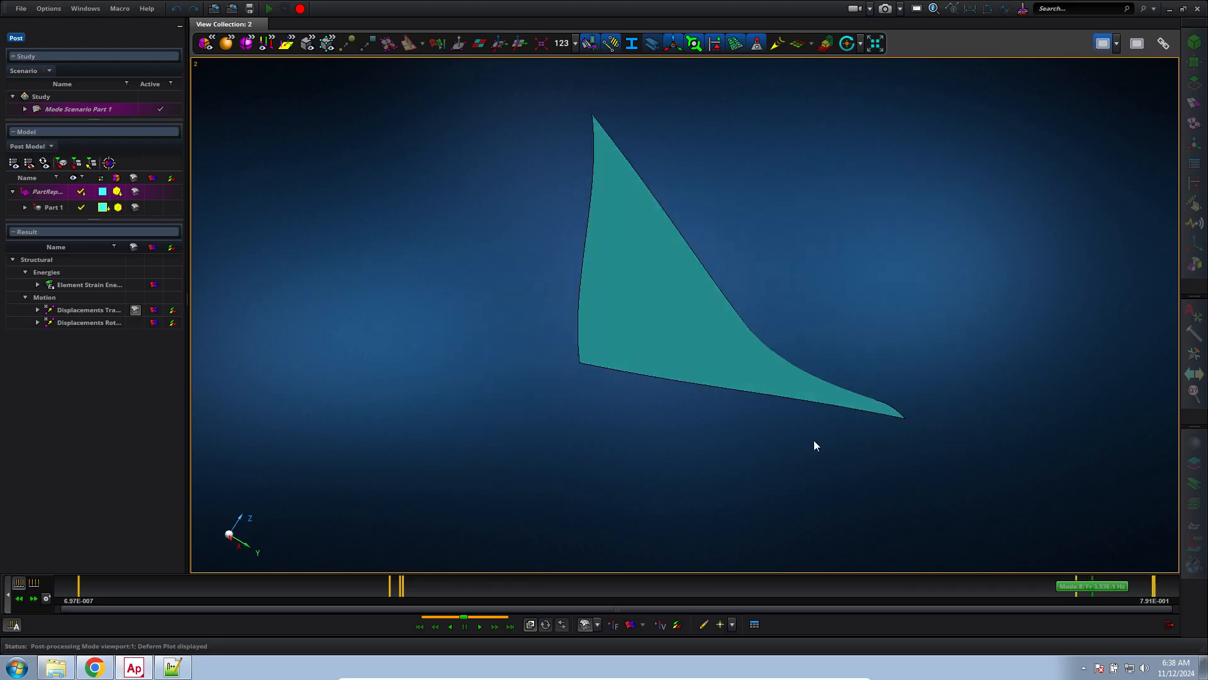
{"action": "left_click", "coordinate": [1154, 585]}
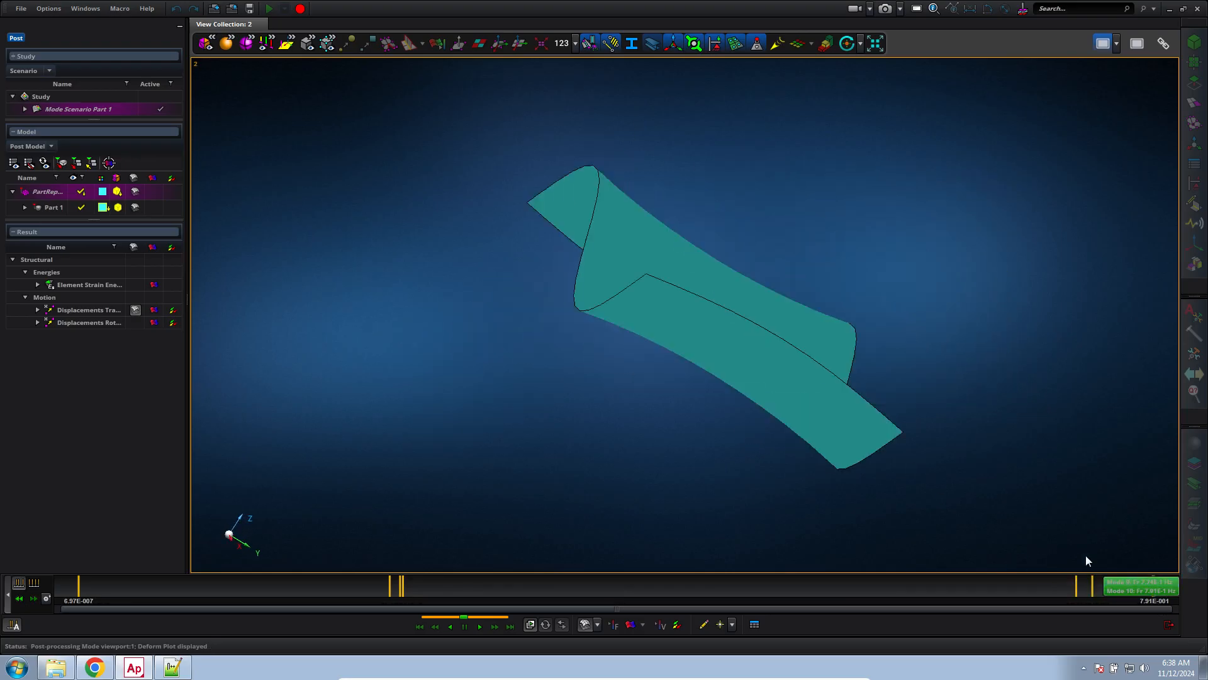
{"action": "left_click", "coordinate": [1169, 625]}
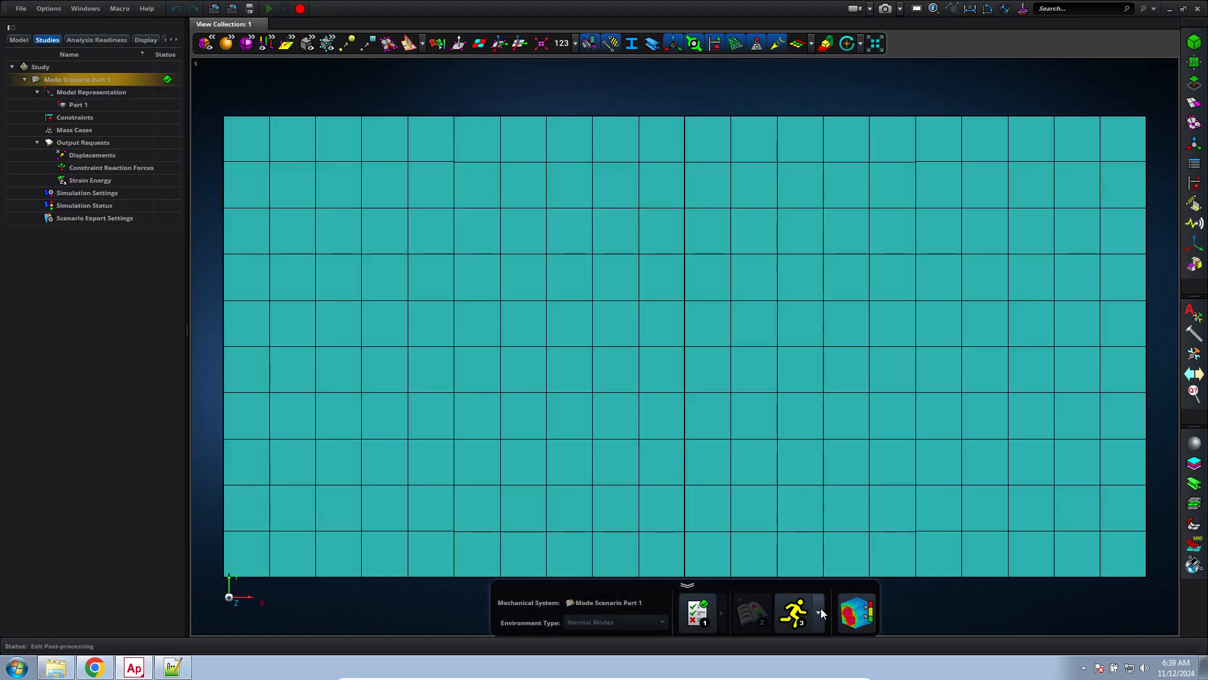
Export the Part 1 mode scenario as the Nastran file mesh_a.bdf in Downloads, using m-kg-s-N-K units
{"action": "left_click", "coordinate": [819, 611]}
{"action": "left_click", "coordinate": [809, 574]}
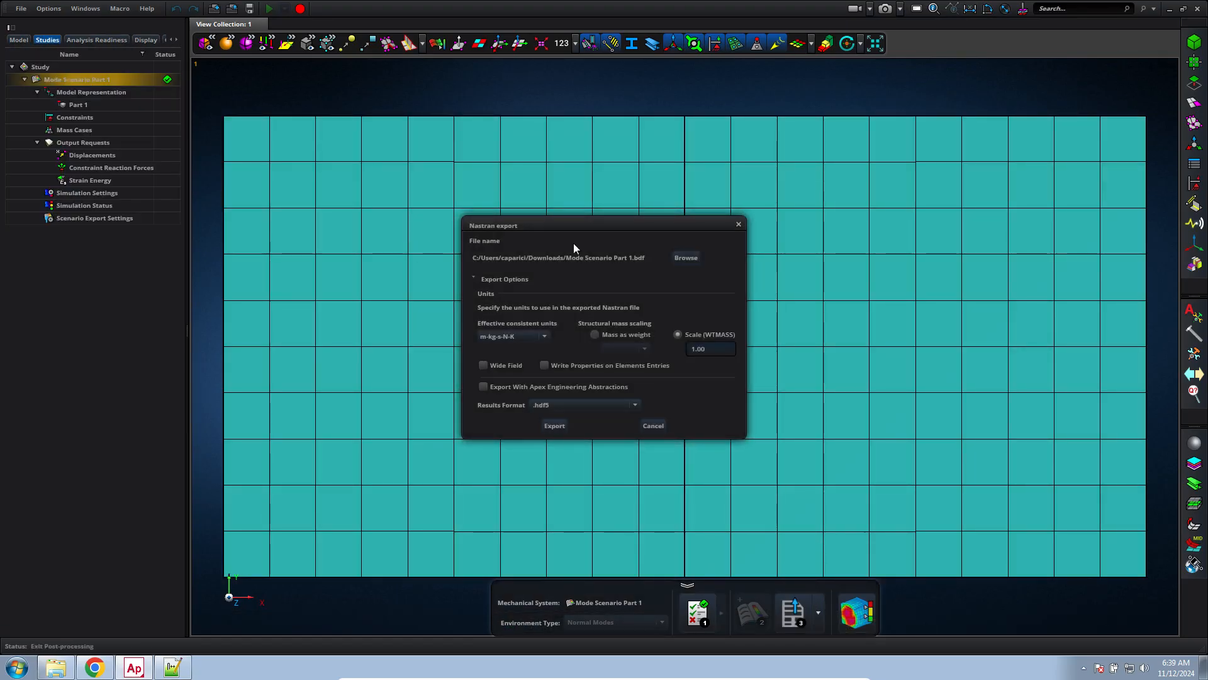
{"action": "left_click", "coordinate": [685, 258]}
{"action": "left_click", "coordinate": [406, 278]}
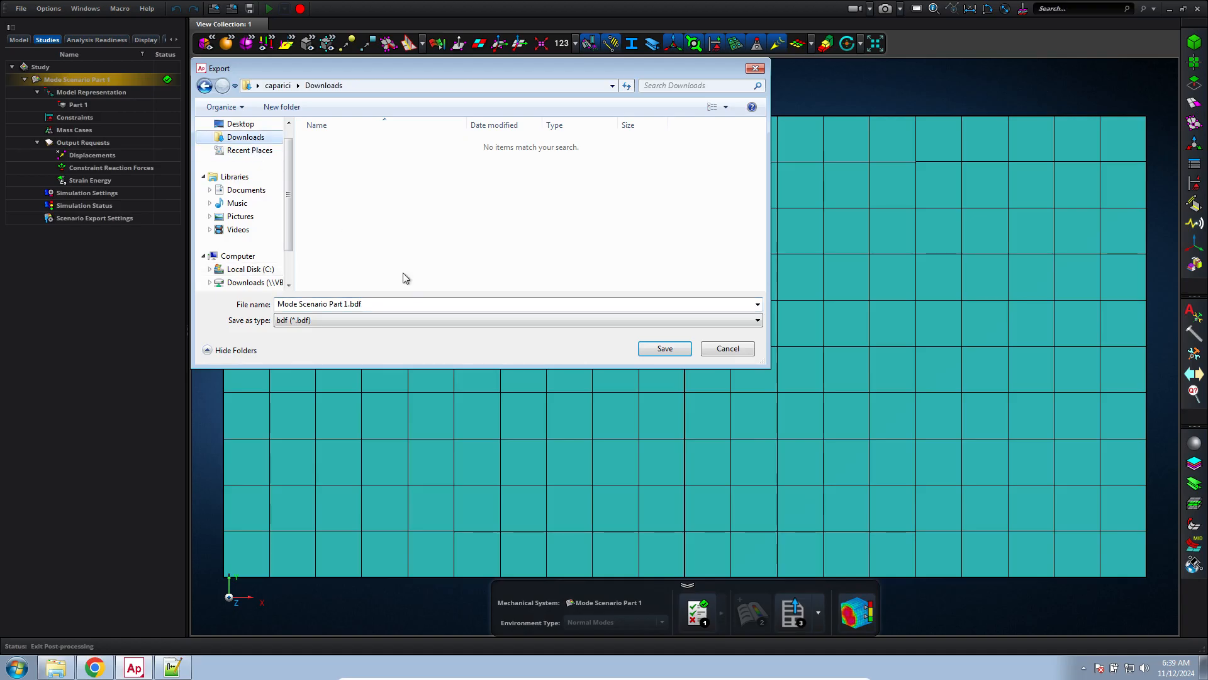
{"action": "left_click", "coordinate": [421, 310]}
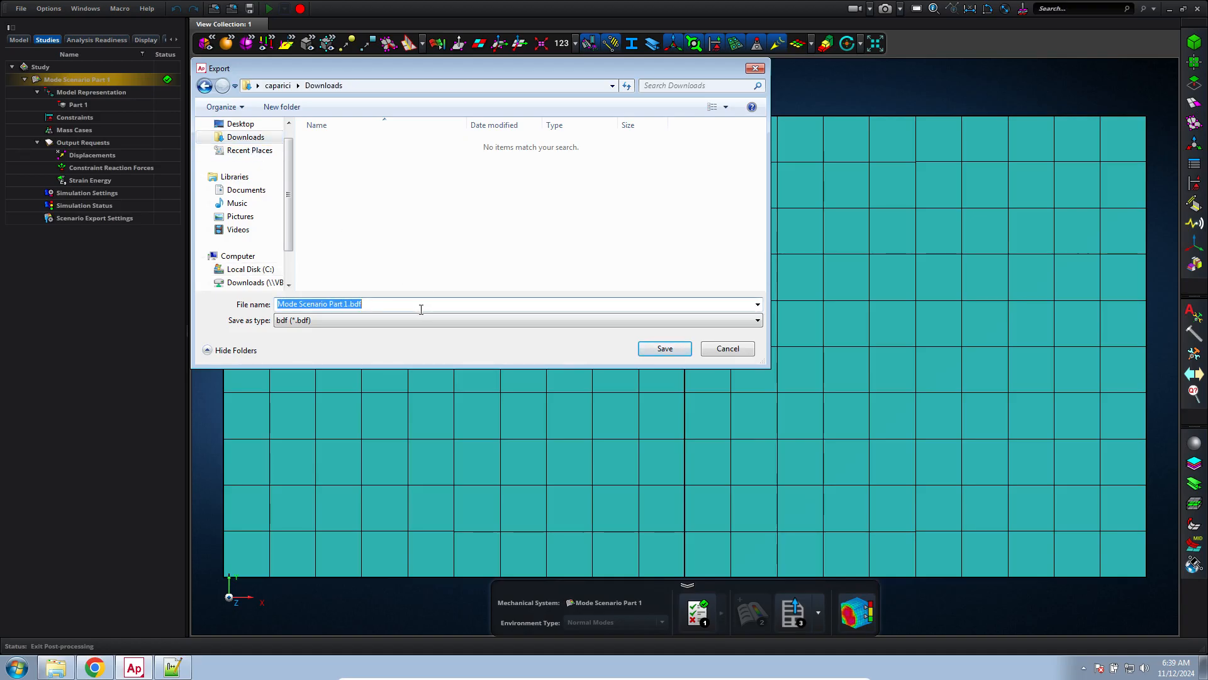
{"action": "type", "text": "mesh_a"}
{"action": "key", "text": "Return"}
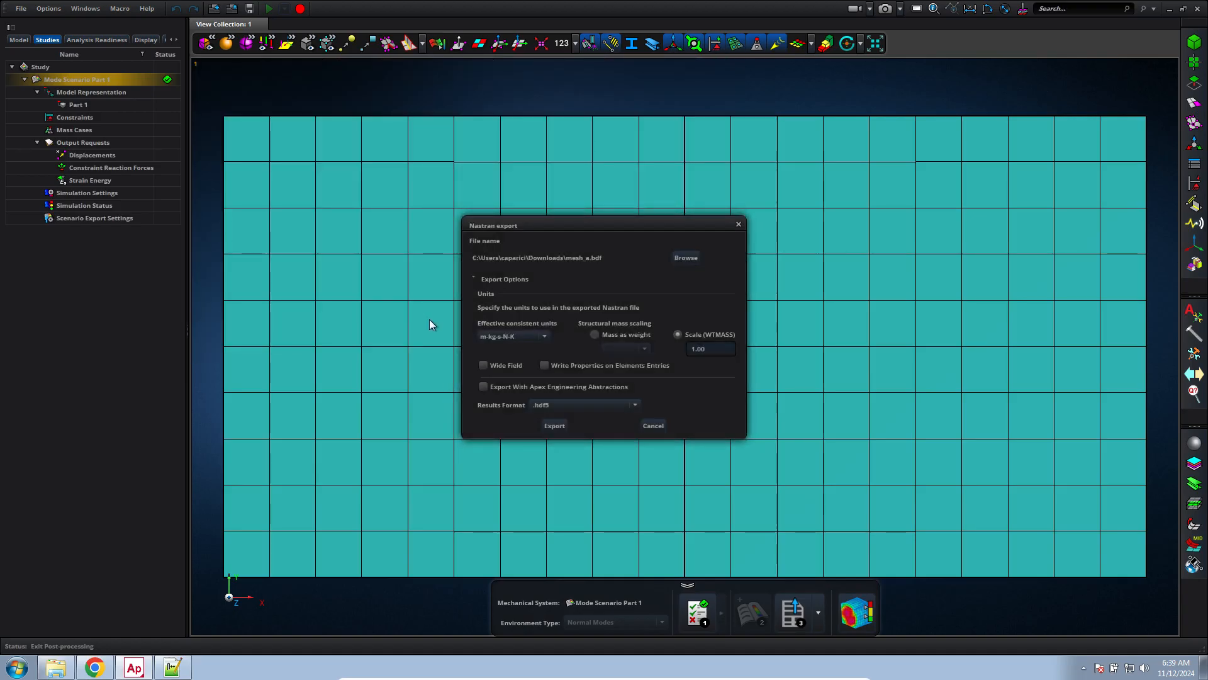
{"action": "left_click", "coordinate": [545, 336]}
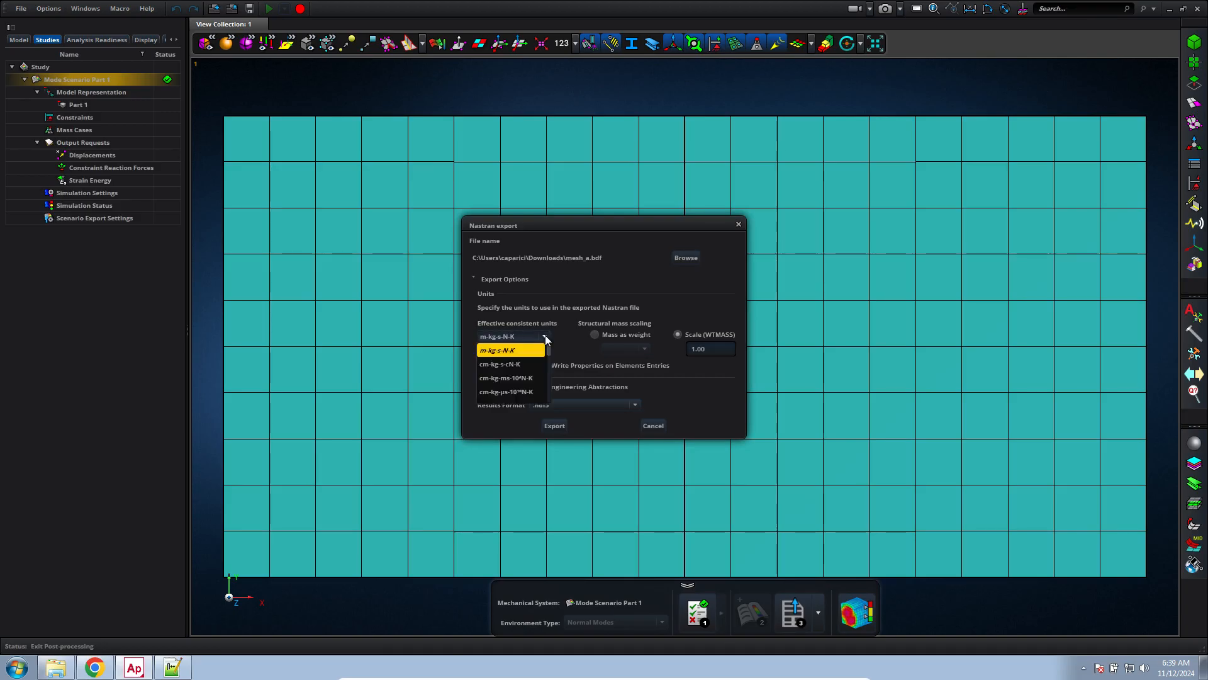
{"action": "left_click", "coordinate": [545, 335]}
{"action": "left_click", "coordinate": [553, 427]}
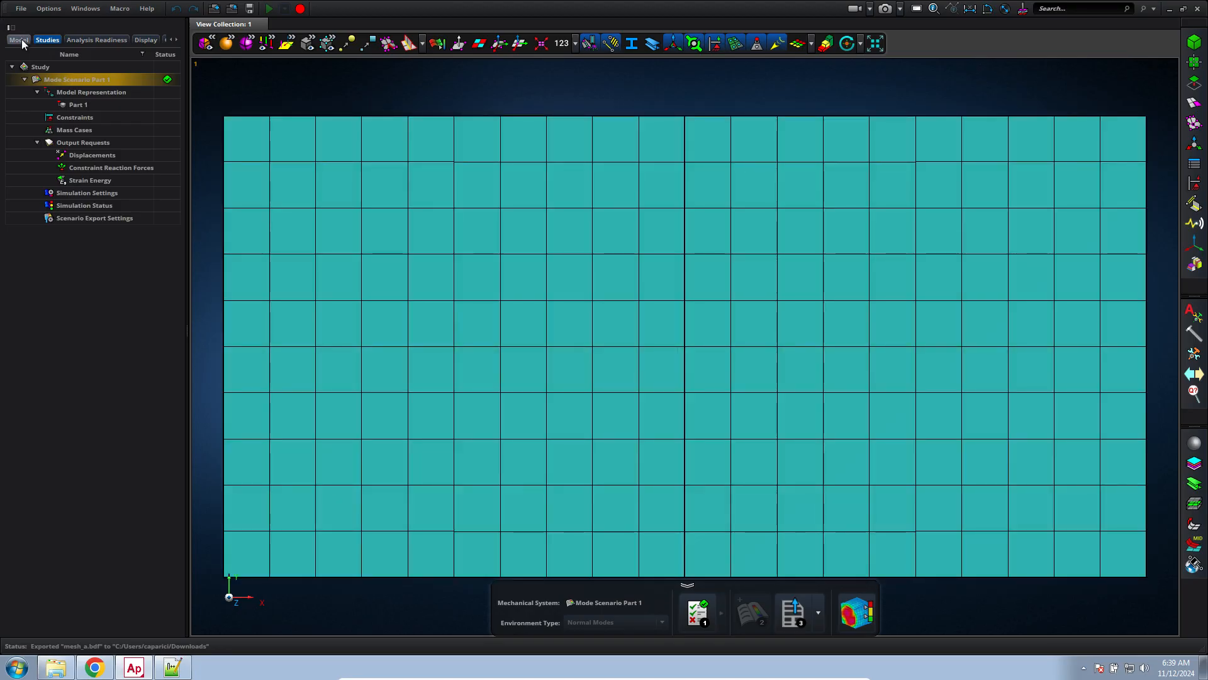
Export Part 1 from the model tree as a Parasolid text geometry file named geometry_a in Downloads
{"action": "left_click", "coordinate": [20, 41]}
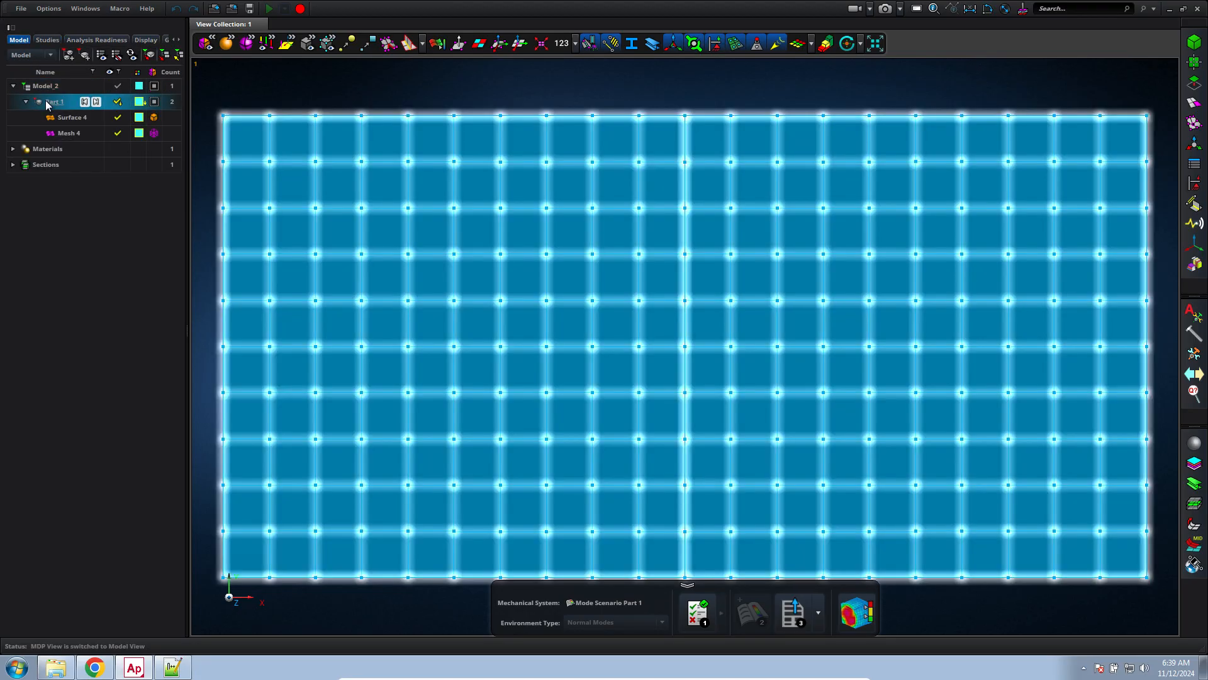
{"action": "right_click", "coordinate": [47, 105]}
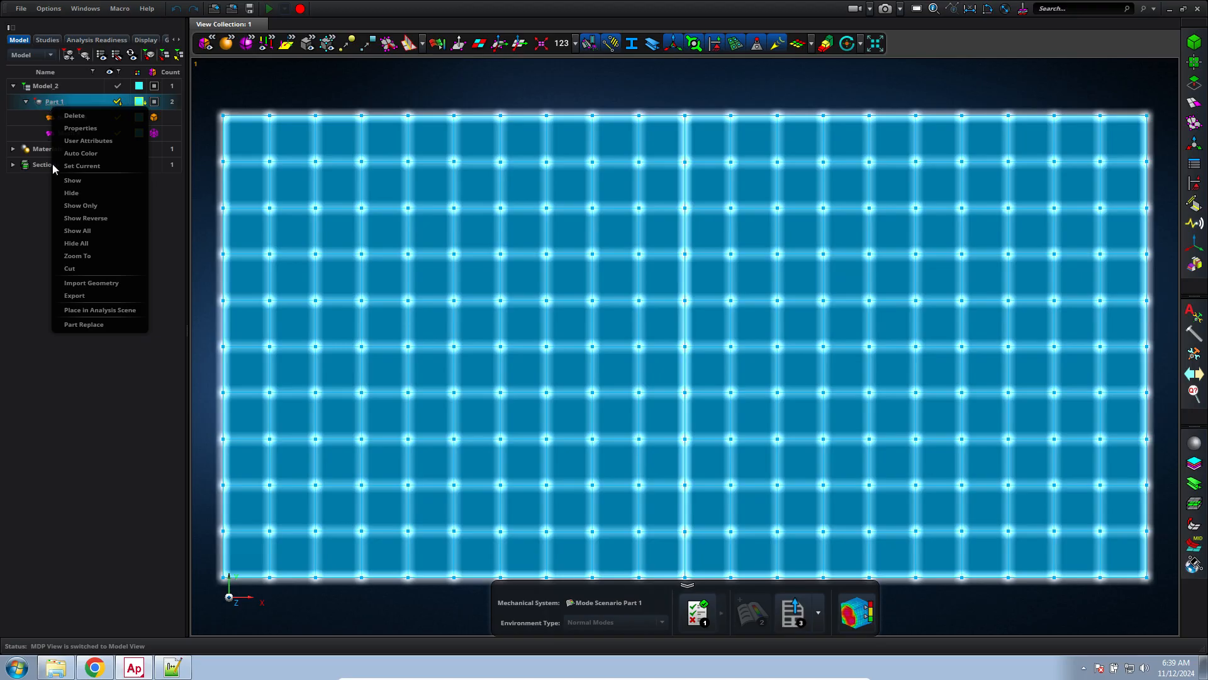
{"action": "left_click", "coordinate": [90, 296]}
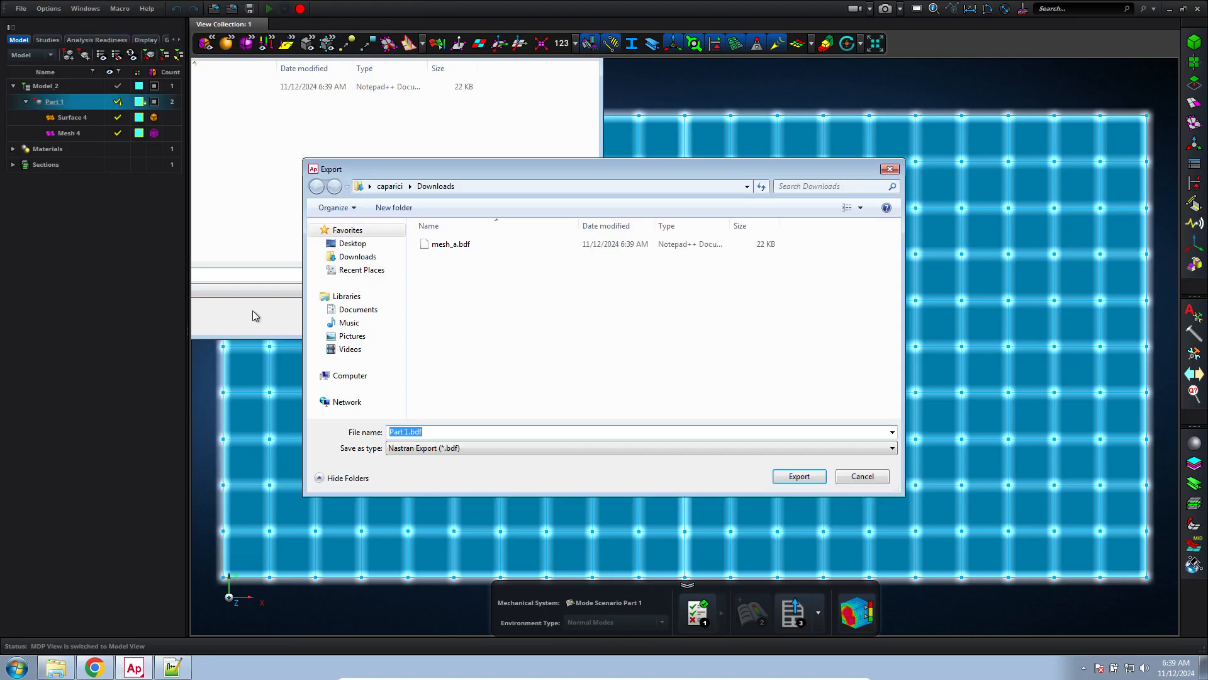
{"action": "left_click", "coordinate": [537, 448]}
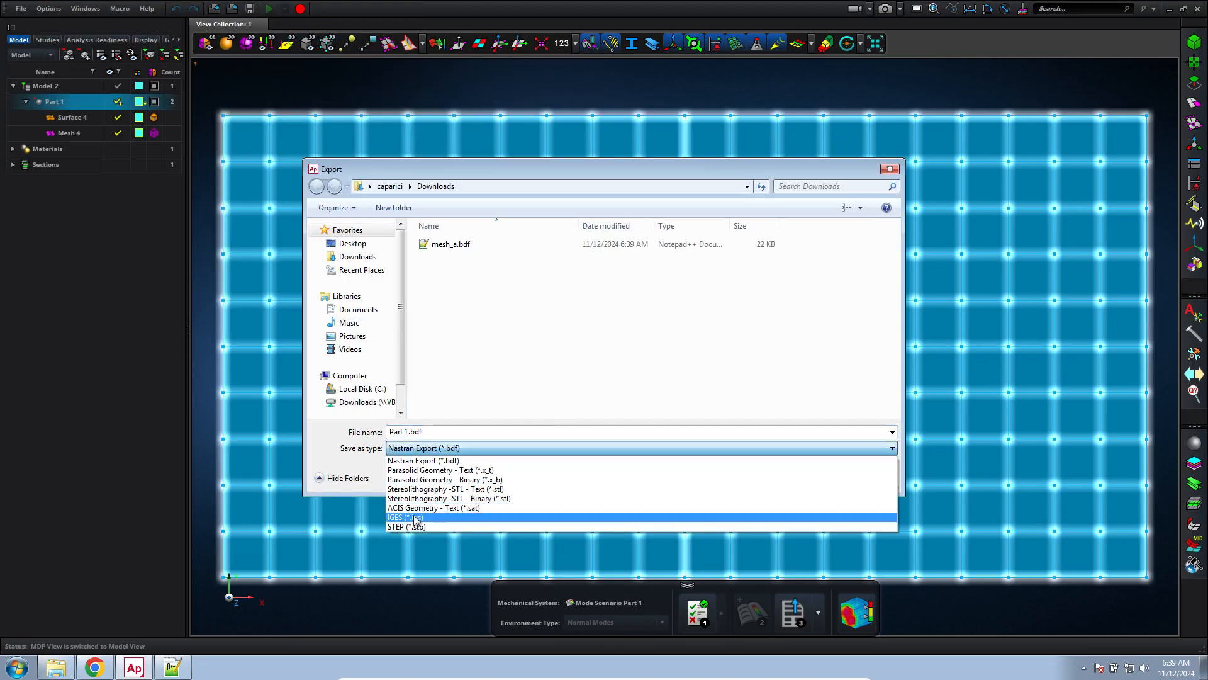
{"action": "left_click", "coordinate": [433, 471]}
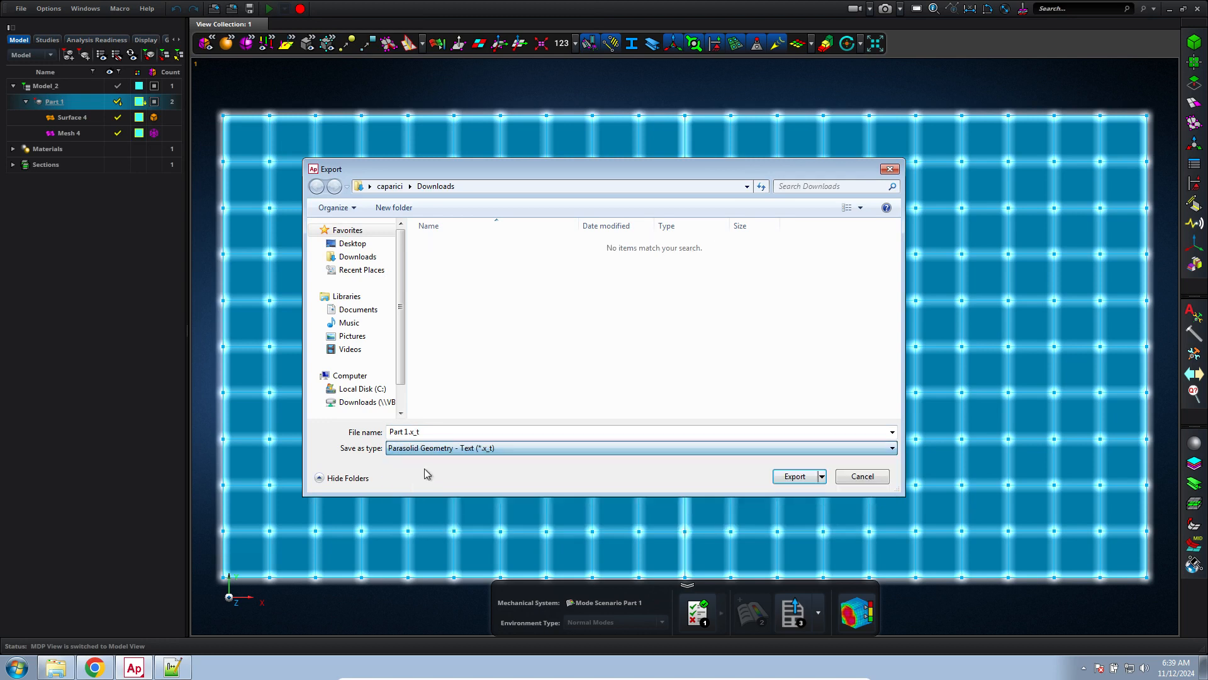
{"action": "left_click", "coordinate": [423, 430]}
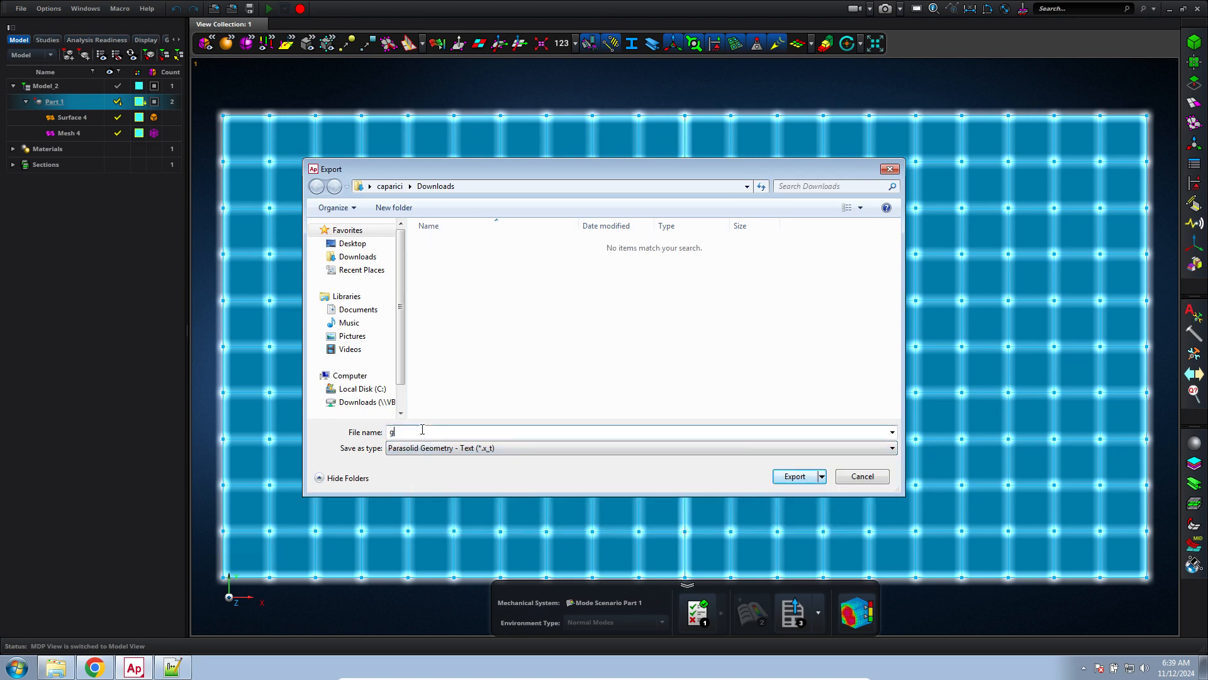
{"action": "type", "text": "geometry_a"}
{"action": "key", "text": "Return"}
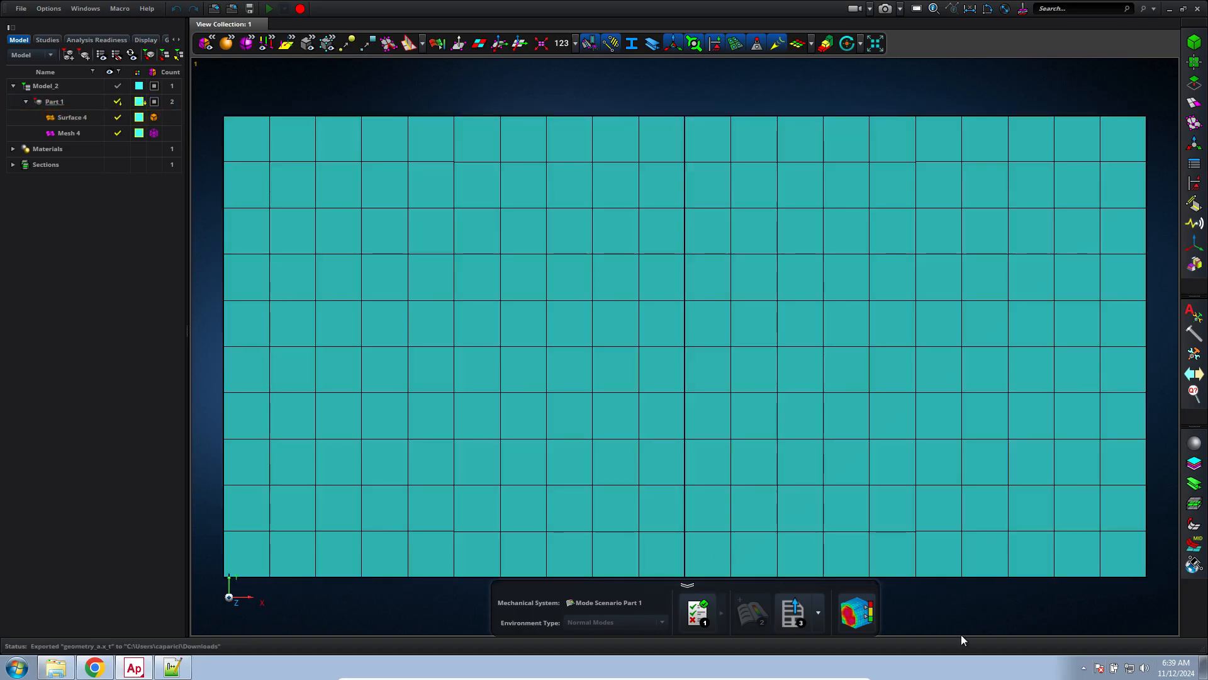
Switch to the Downloads folder in Windows Explorer and check the exported geometry_a.x_t and mesh_a.bdf files
{"action": "left_click", "coordinate": [1204, 667]}
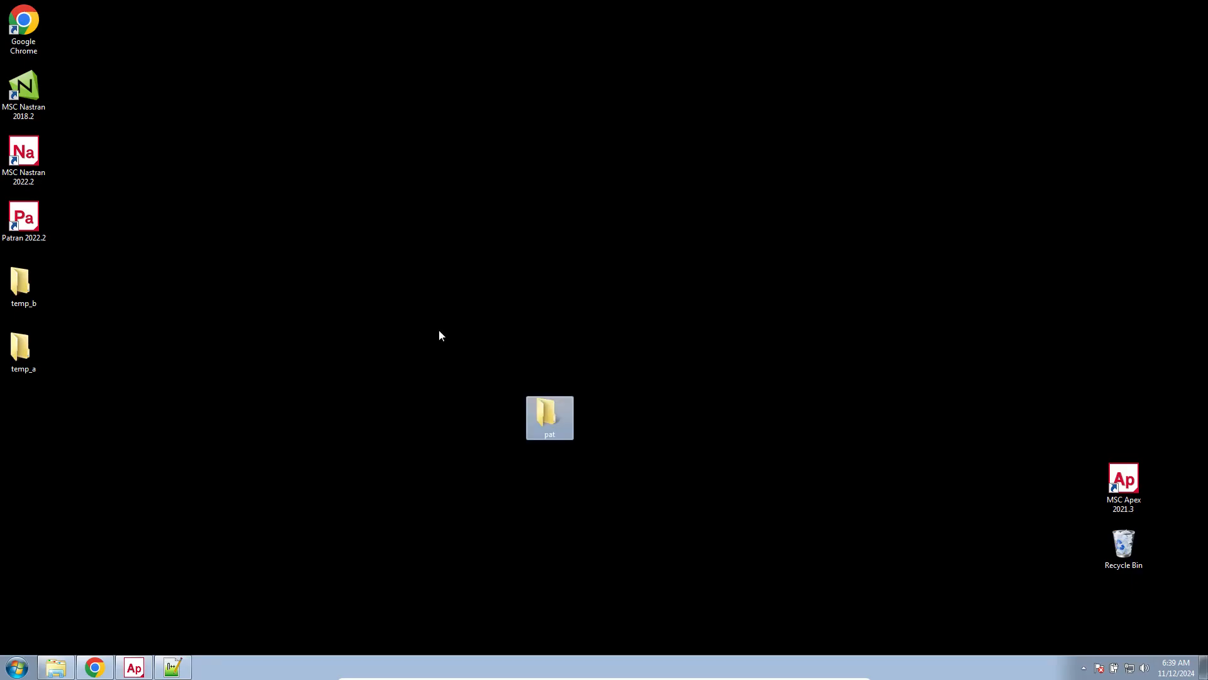
{"action": "left_click", "coordinate": [56, 667]}
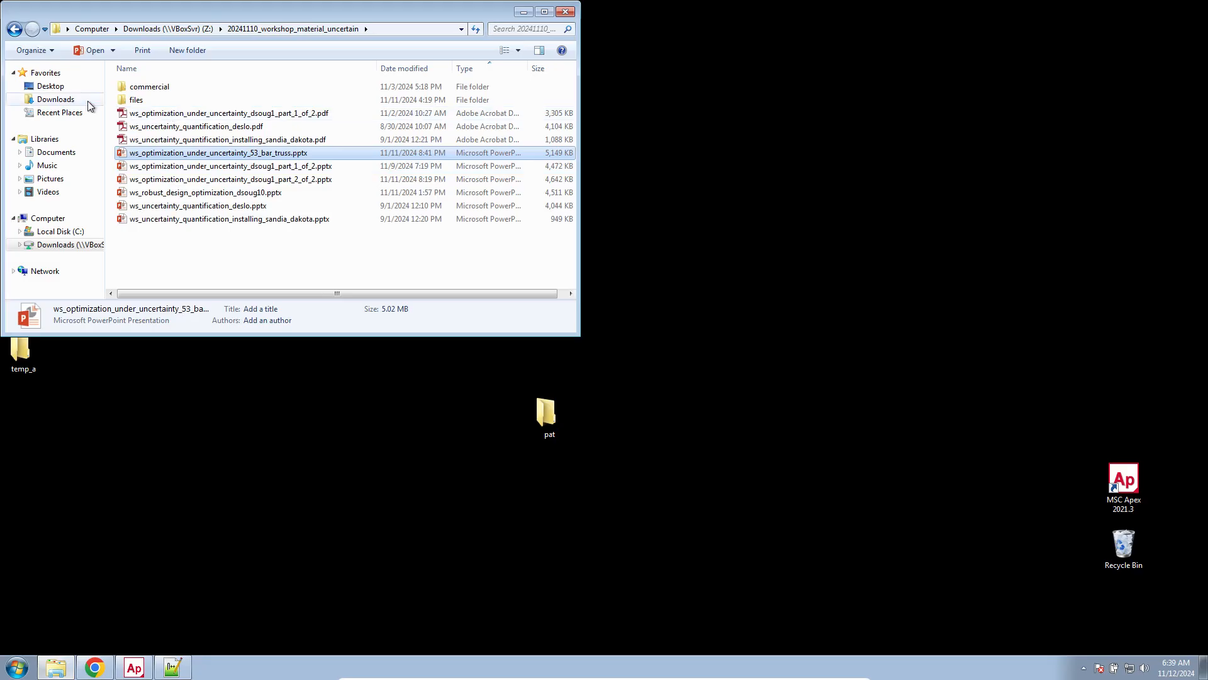
{"action": "left_click", "coordinate": [147, 88]}
{"action": "left_click", "coordinate": [148, 126]}
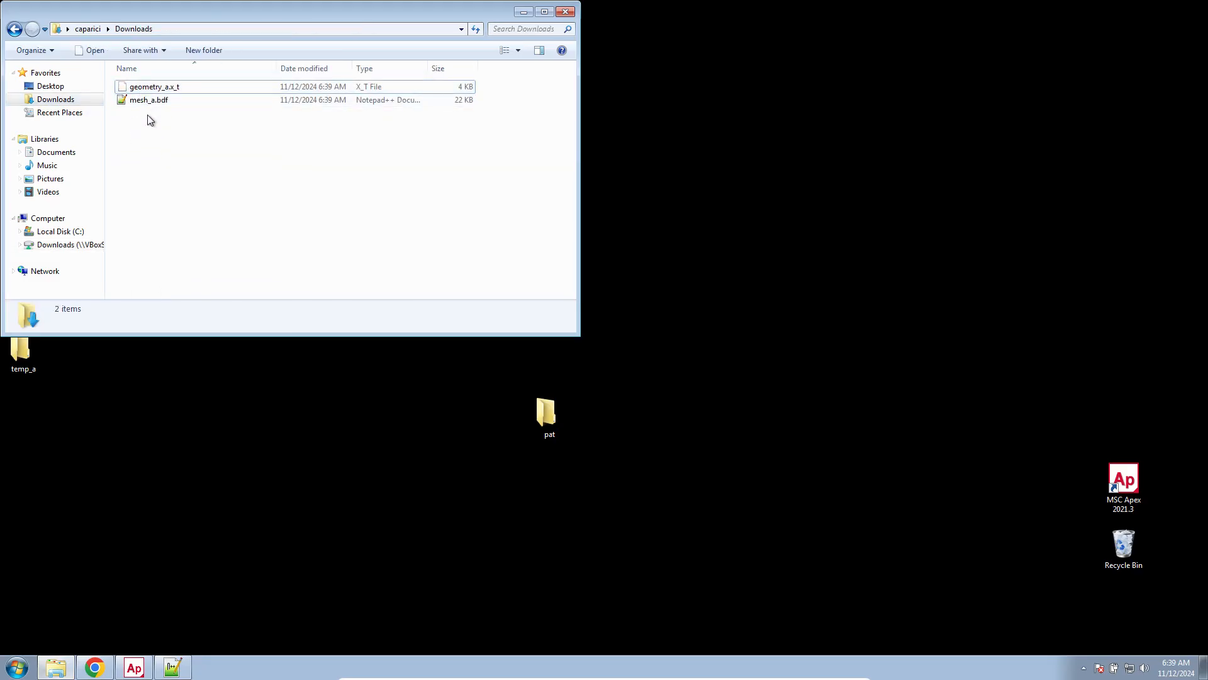
{"action": "left_click", "coordinate": [153, 90]}
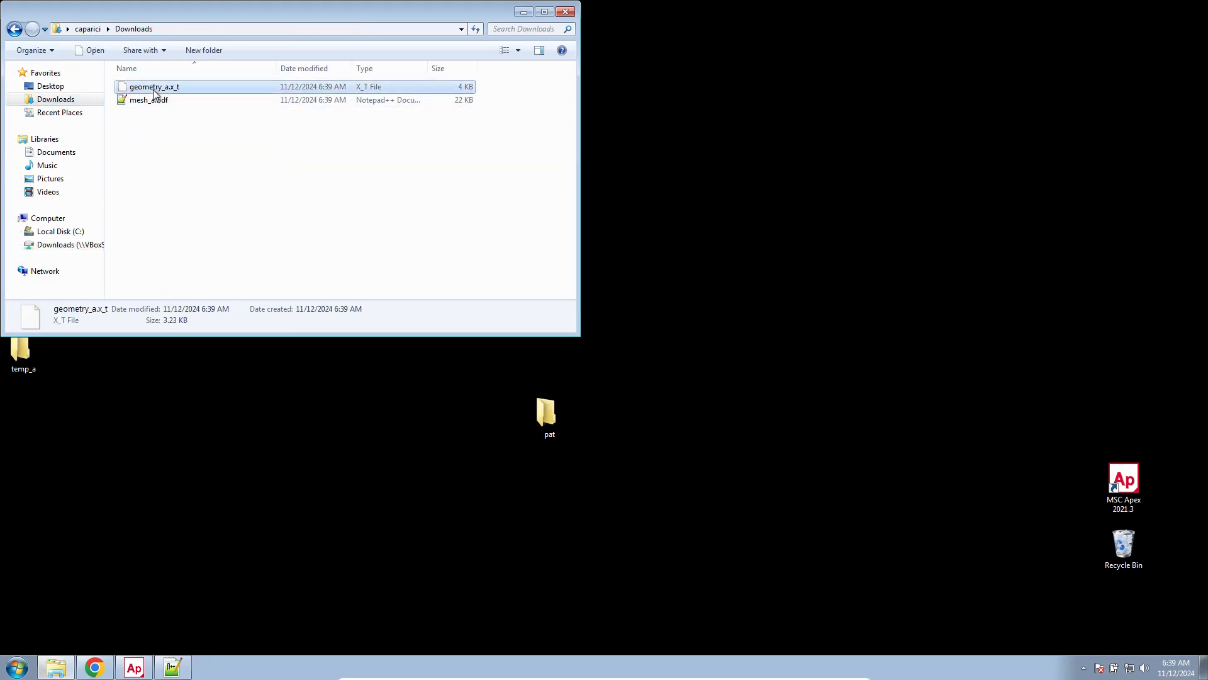
{"action": "left_click", "coordinate": [158, 106]}
Open mesh_a.bdf in Notepad++, place its window beside the folder and look through the file's header
{"action": "double_click", "coordinate": [158, 105]}
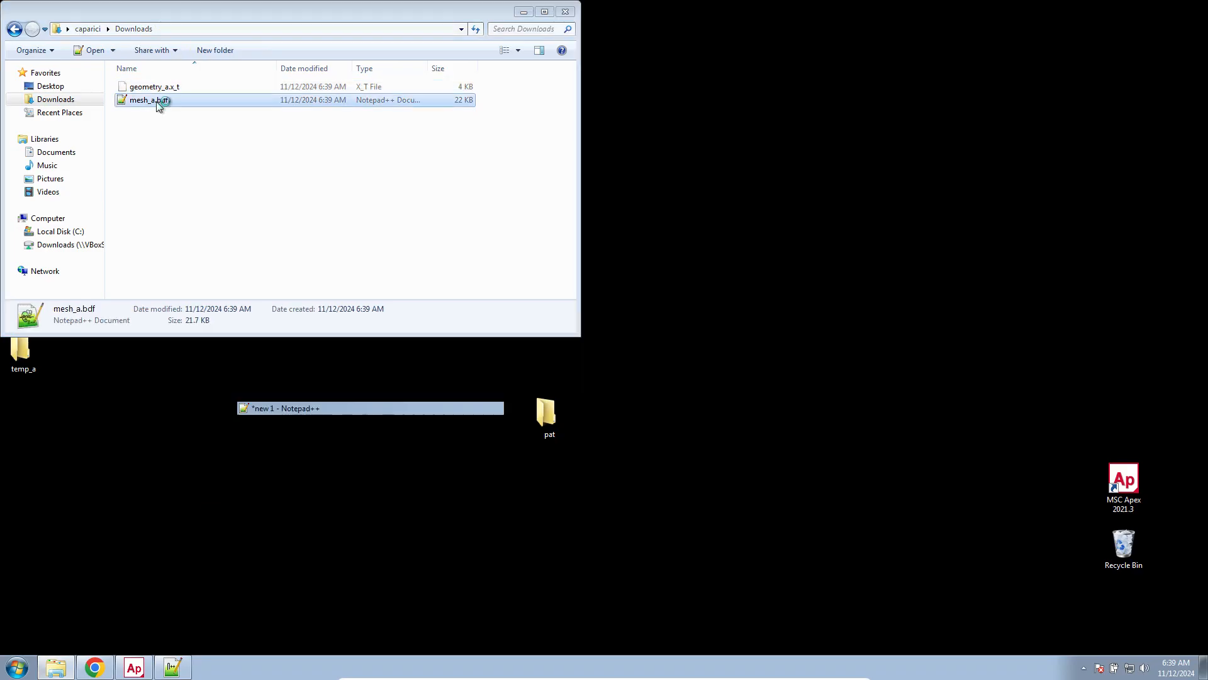
{"action": "left_click", "coordinate": [712, 323]}
{"action": "left_click_drag", "start_coordinate": [711, 74], "coordinate": [1205, 124]}
{"action": "scroll", "coordinate": [492, 499], "scroll_direction": "down", "scroll_amount": 19}
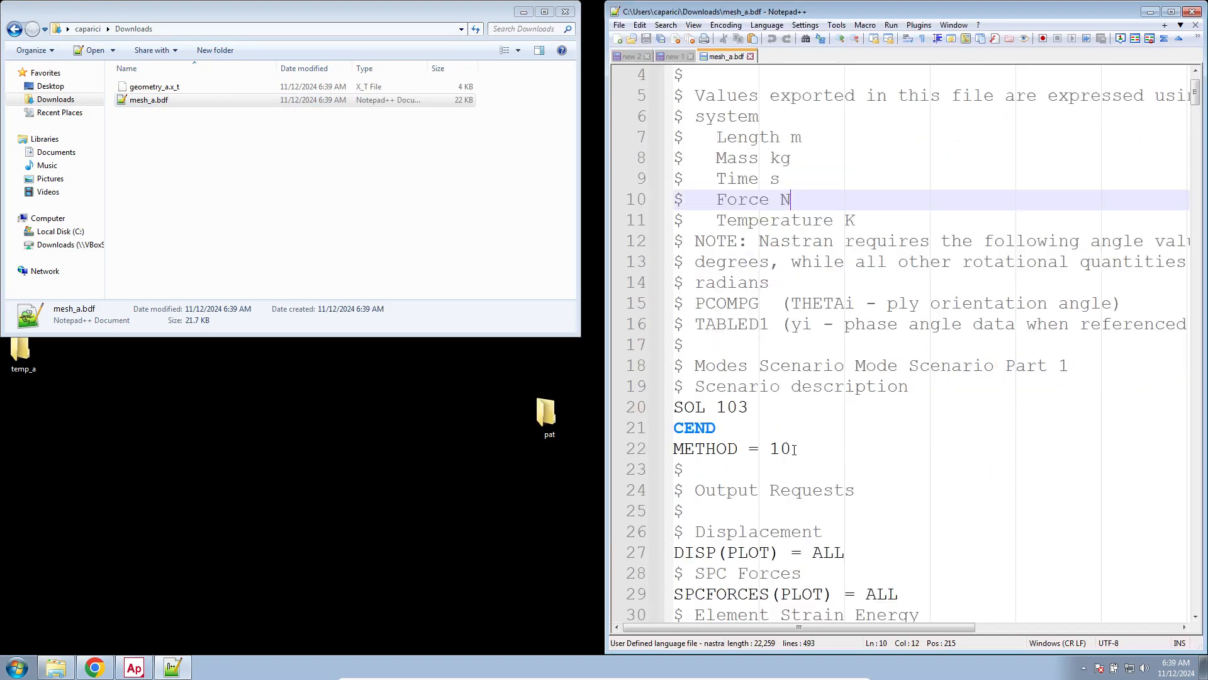
Compare the list of faster tools in the new 1 note with the CQUAD4 element entries in mesh_a.bdf
{"action": "left_click", "coordinate": [173, 667]}
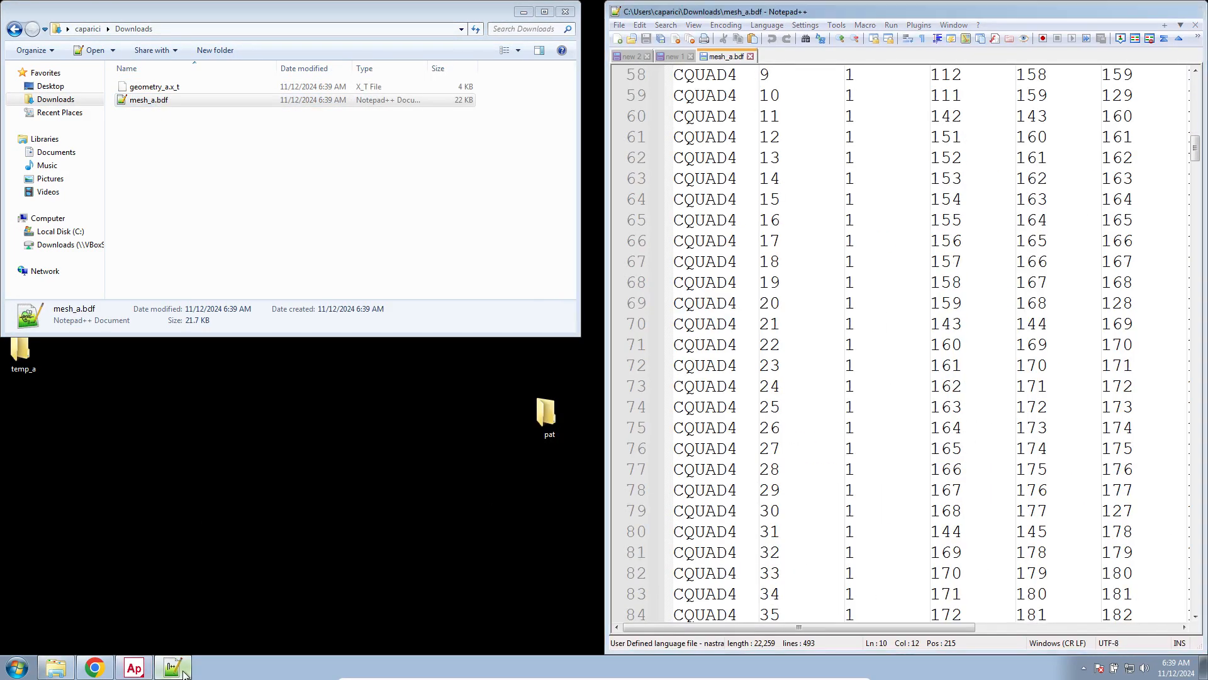
{"action": "left_click", "coordinate": [173, 667]}
{"action": "left_click", "coordinate": [681, 56]}
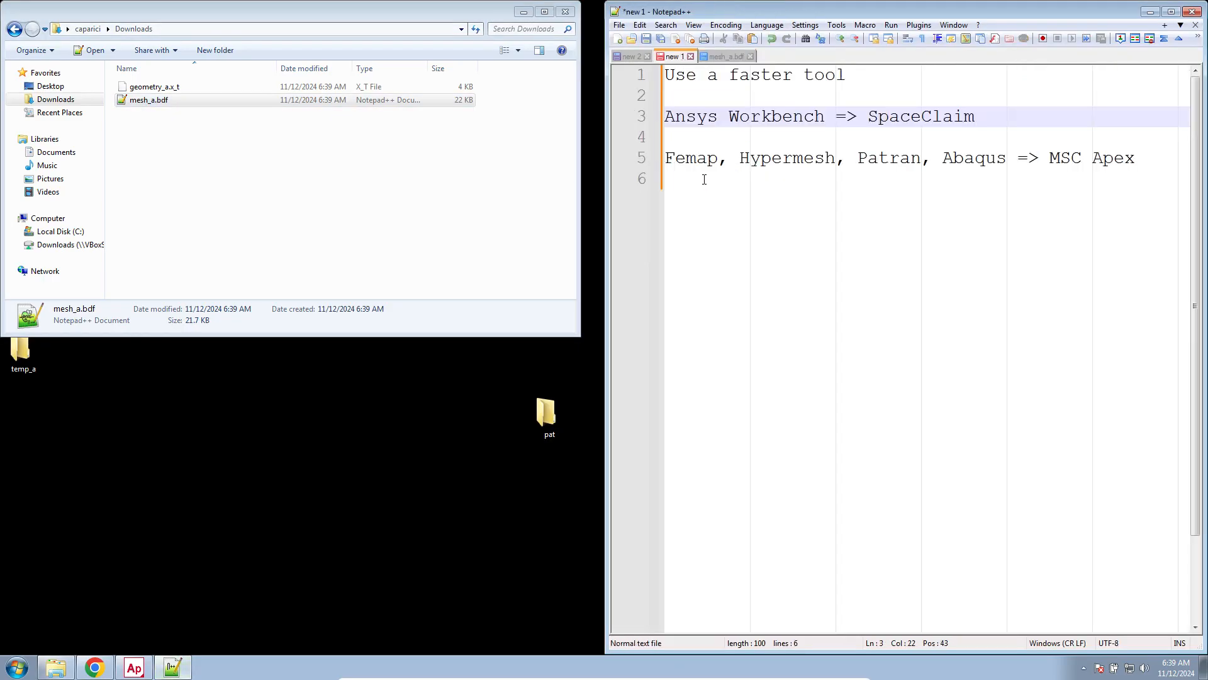
{"action": "left_click", "coordinate": [839, 183]}
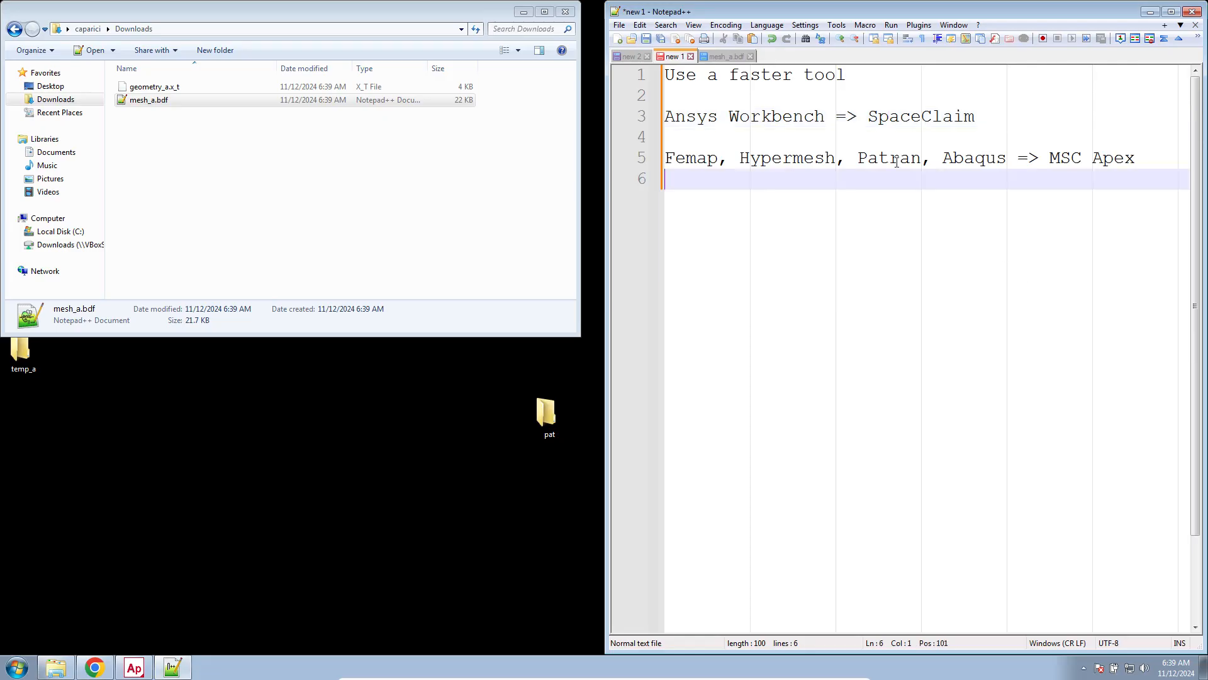
{"action": "left_click", "coordinate": [741, 56]}
{"action": "scroll", "coordinate": [774, 428], "scroll_direction": "down", "scroll_amount": 1}
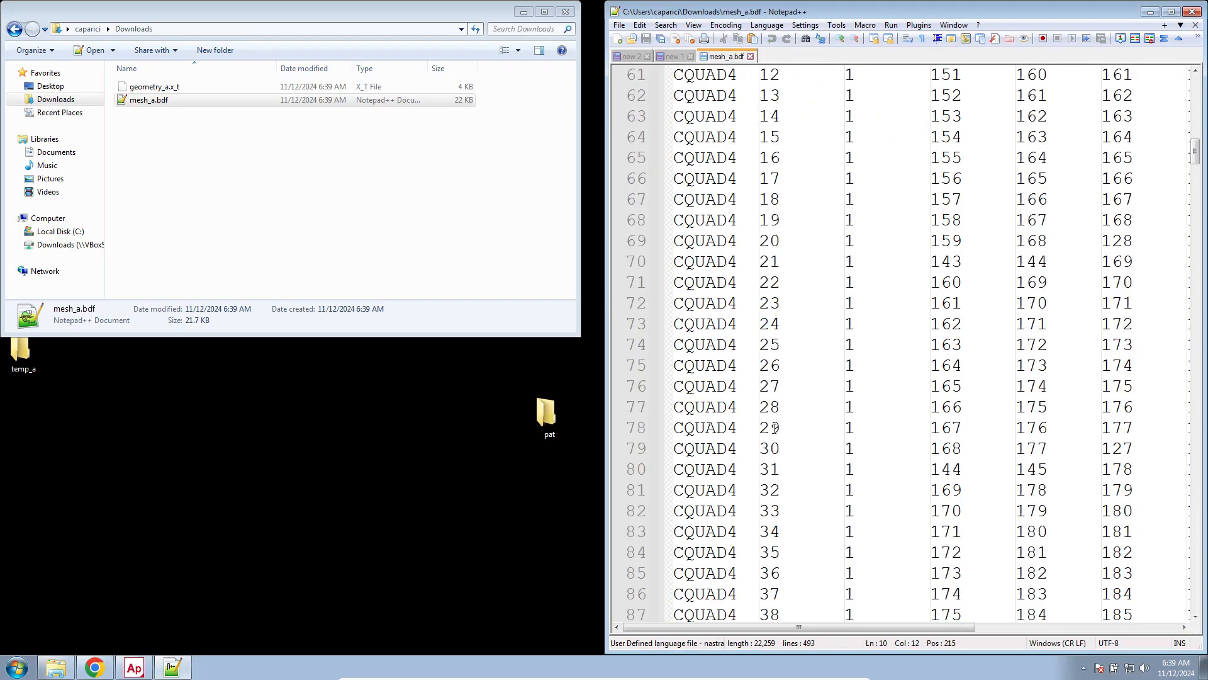
{"action": "scroll", "coordinate": [735, 181], "scroll_direction": "up", "scroll_amount": 9}
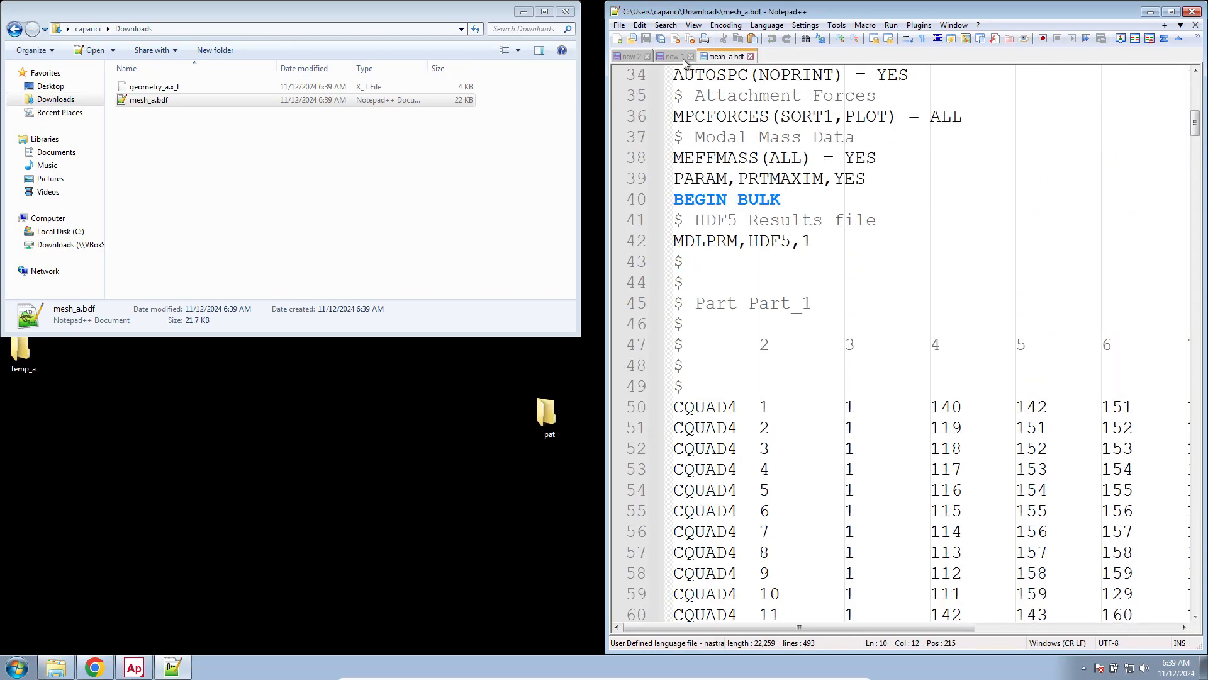
{"action": "left_click", "coordinate": [685, 58]}
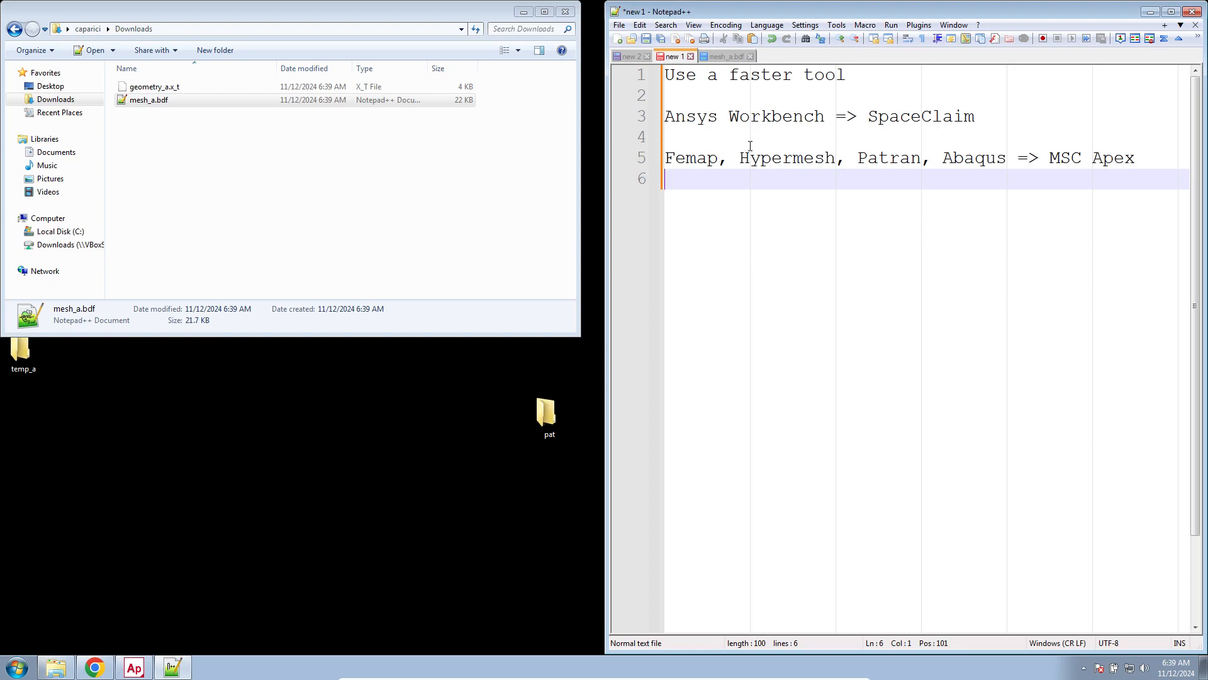
Create a new Patran database in the desktop's pat folder, replacing the existing model.db
{"action": "right_click", "coordinate": [560, 414]}
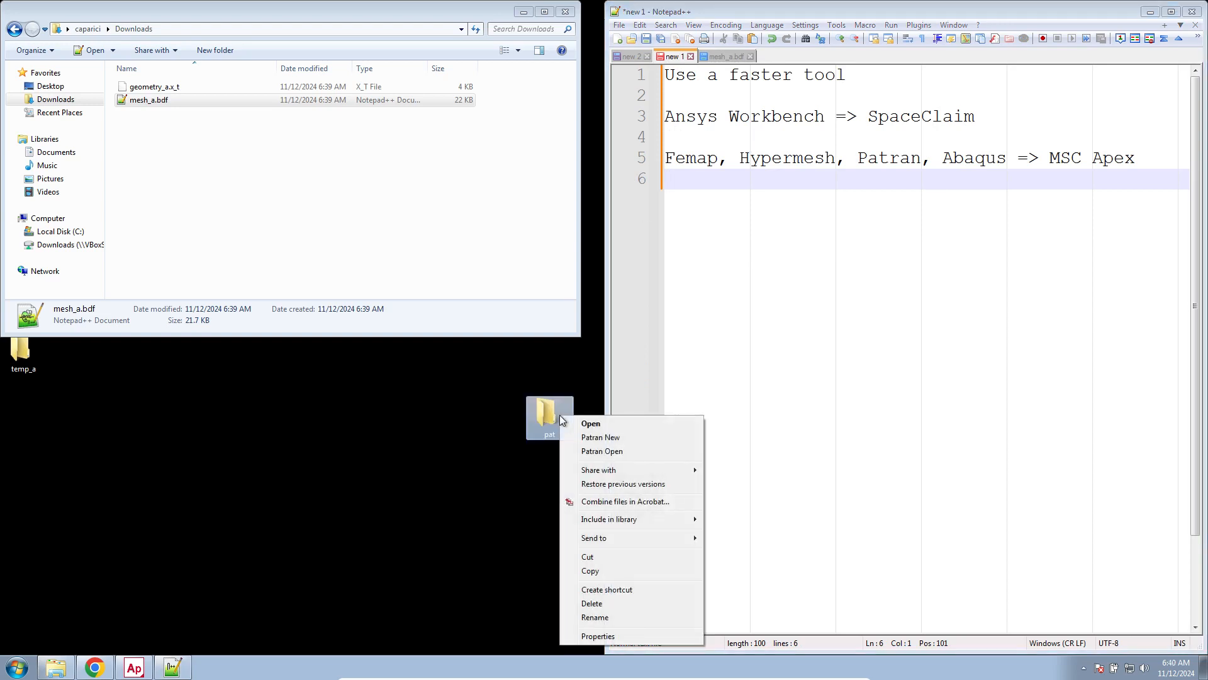
{"action": "left_click", "coordinate": [587, 437]}
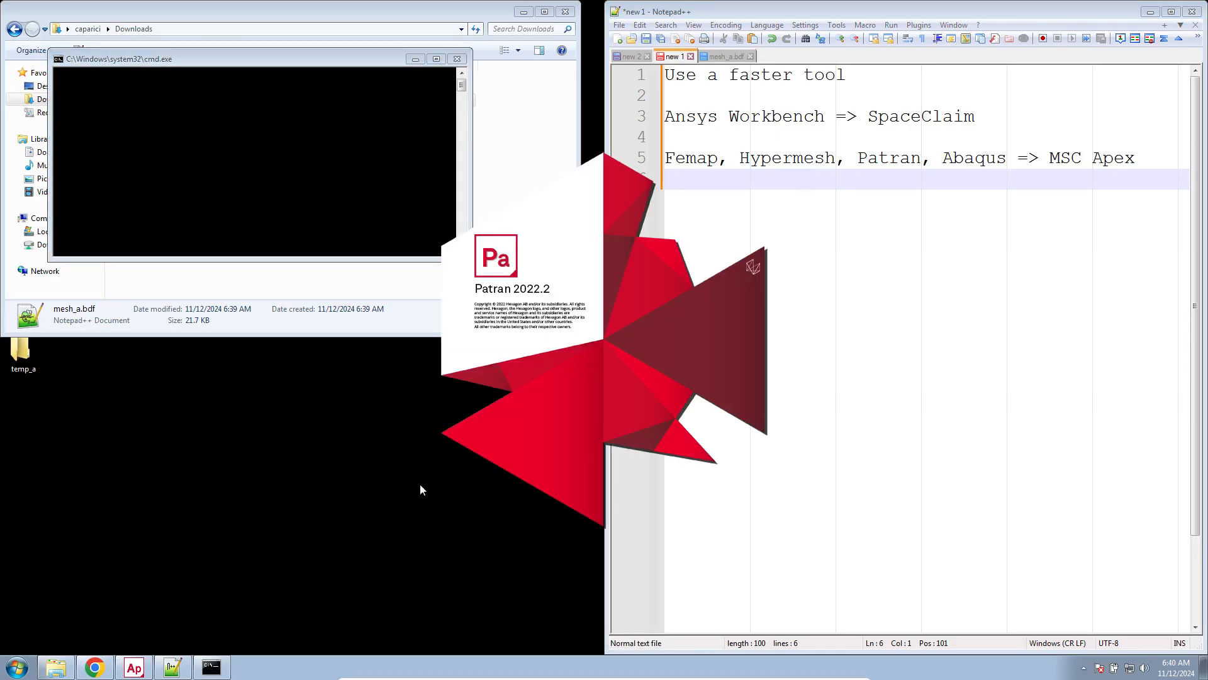
{"action": "left_click", "coordinate": [310, 293]}
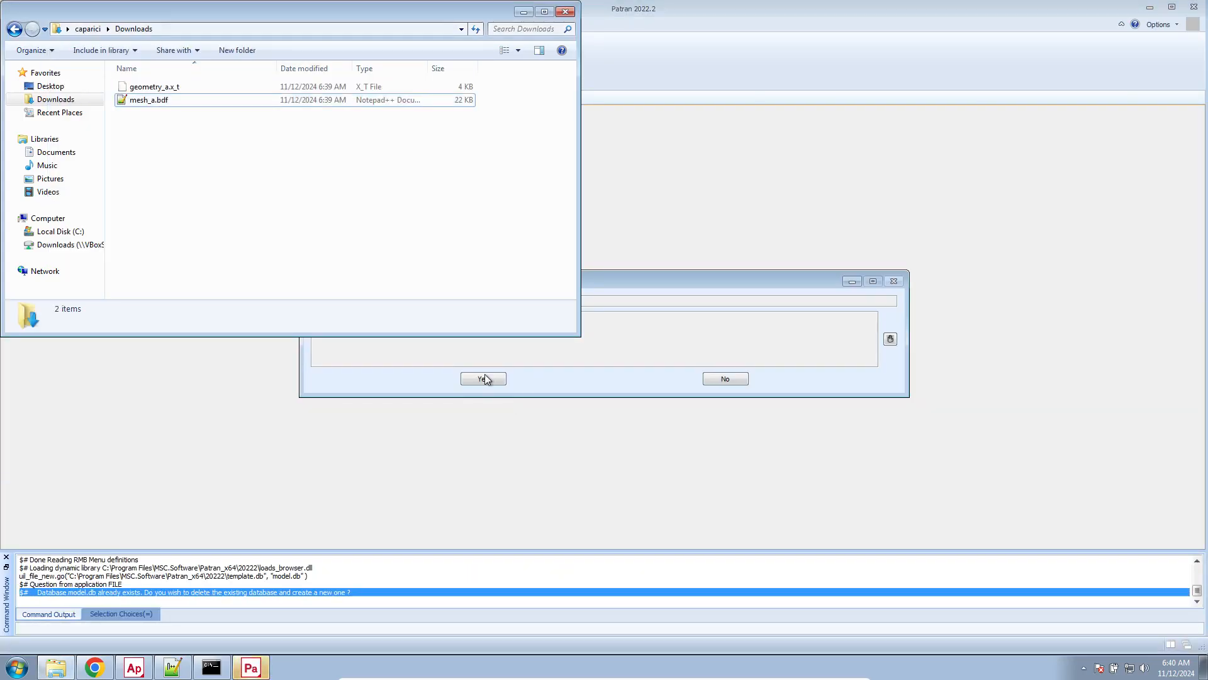
{"action": "left_click", "coordinate": [476, 380]}
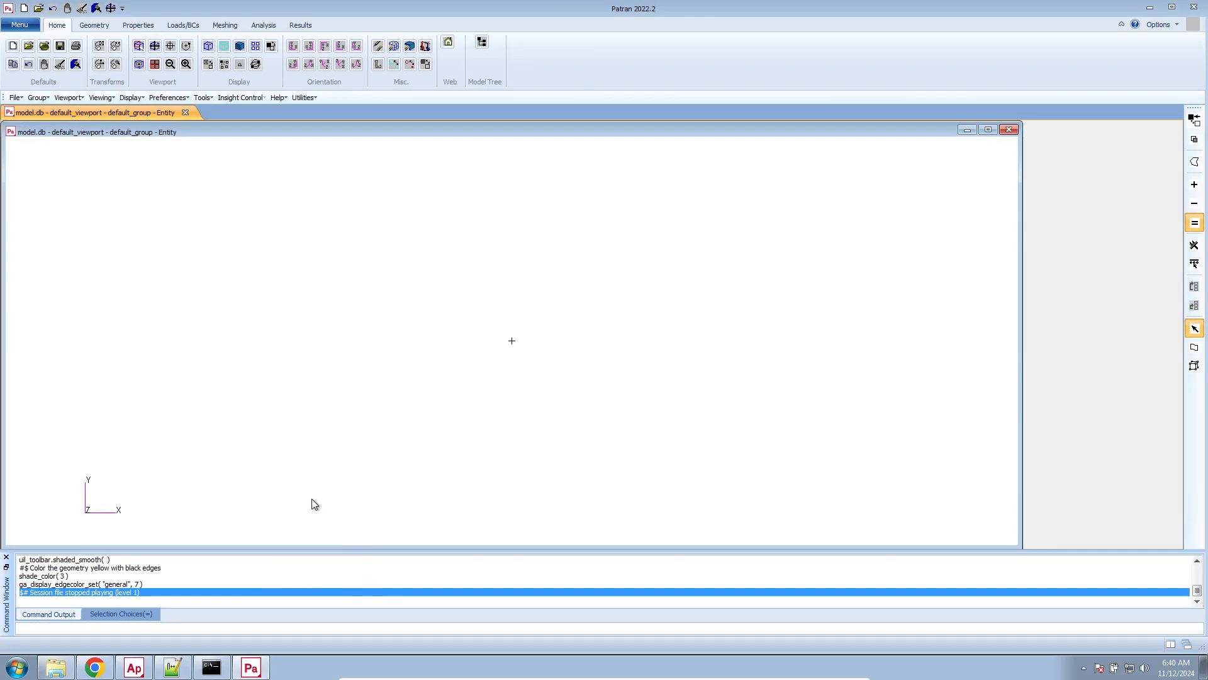
Import the MSC.Nastran input file mesh_a.bdf from the Downloads folder into the empty model
{"action": "left_click", "coordinate": [173, 666]}
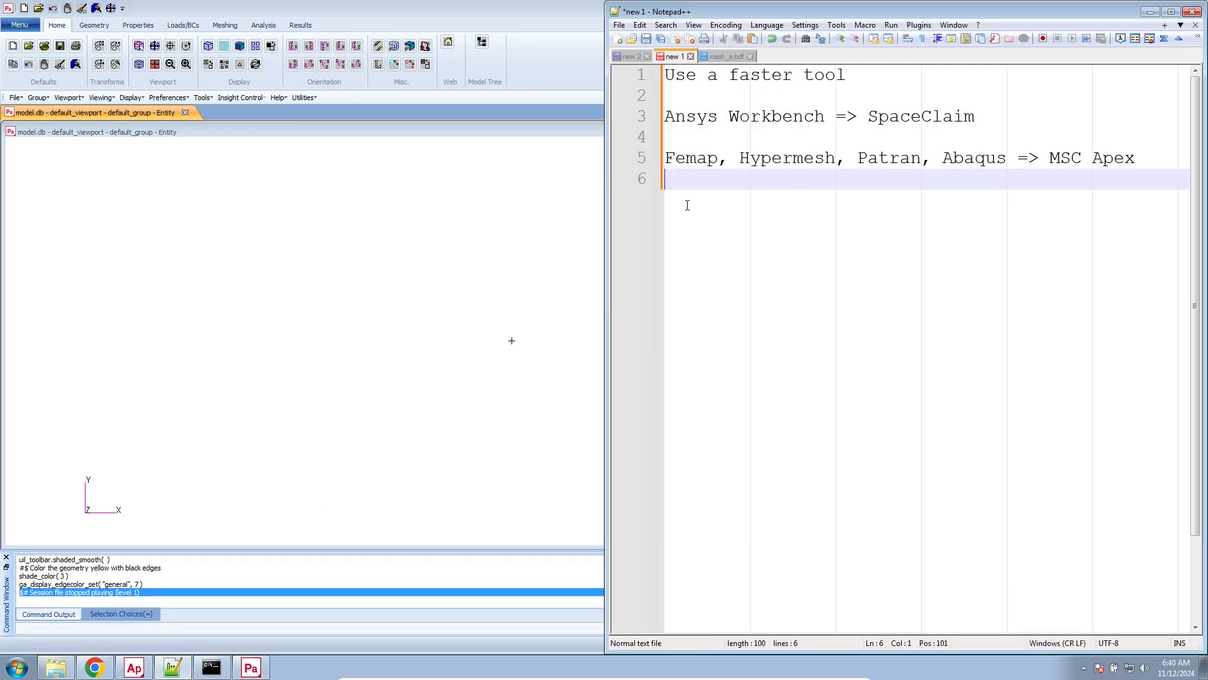
{"action": "left_click", "coordinate": [504, 273]}
{"action": "right_click", "coordinate": [491, 277]}
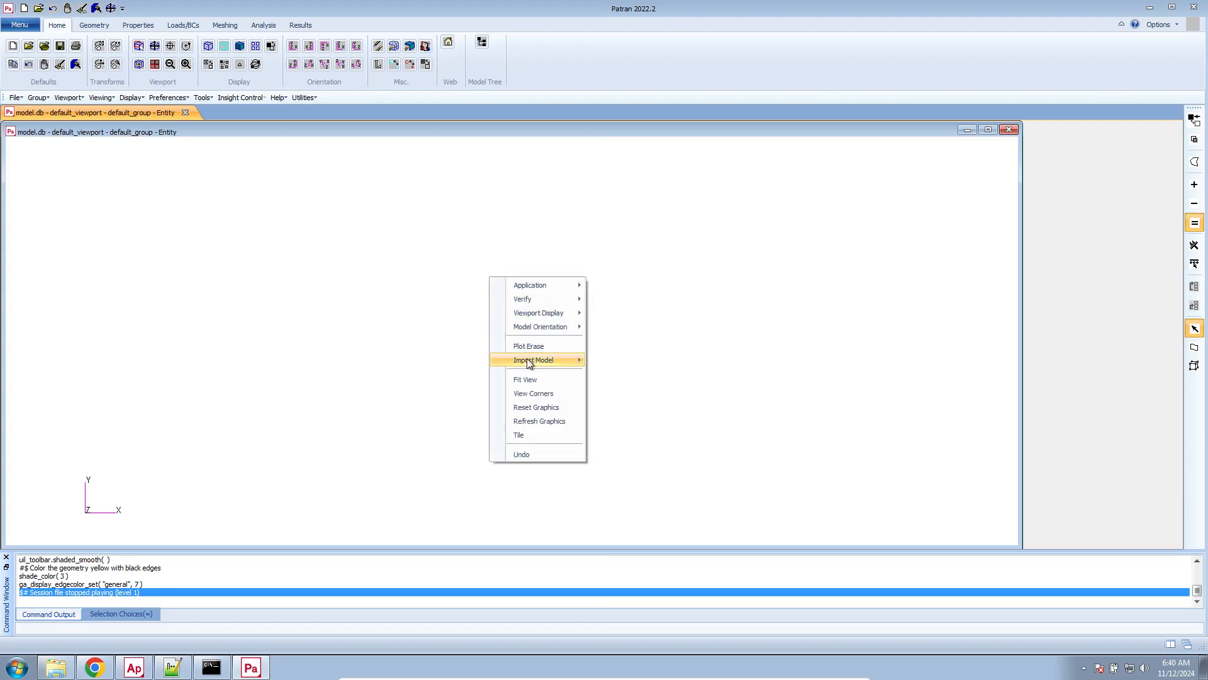
{"action": "mouse_move", "coordinate": [529, 363]}
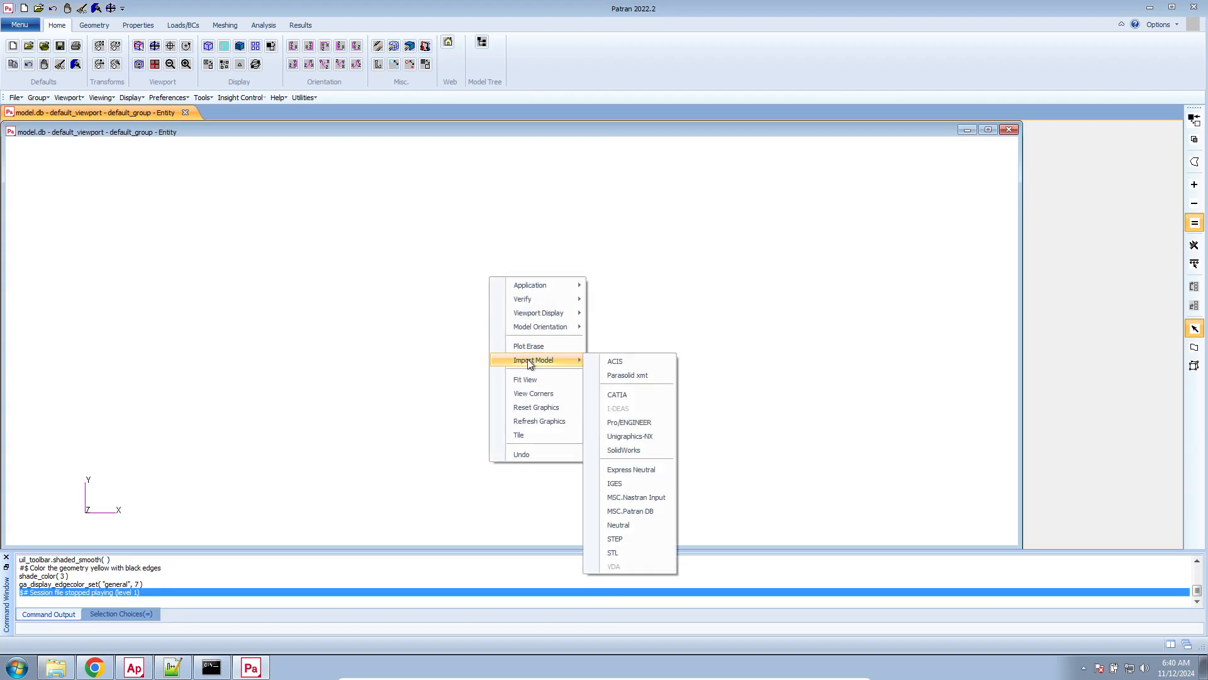
{"action": "left_click", "coordinate": [644, 497]}
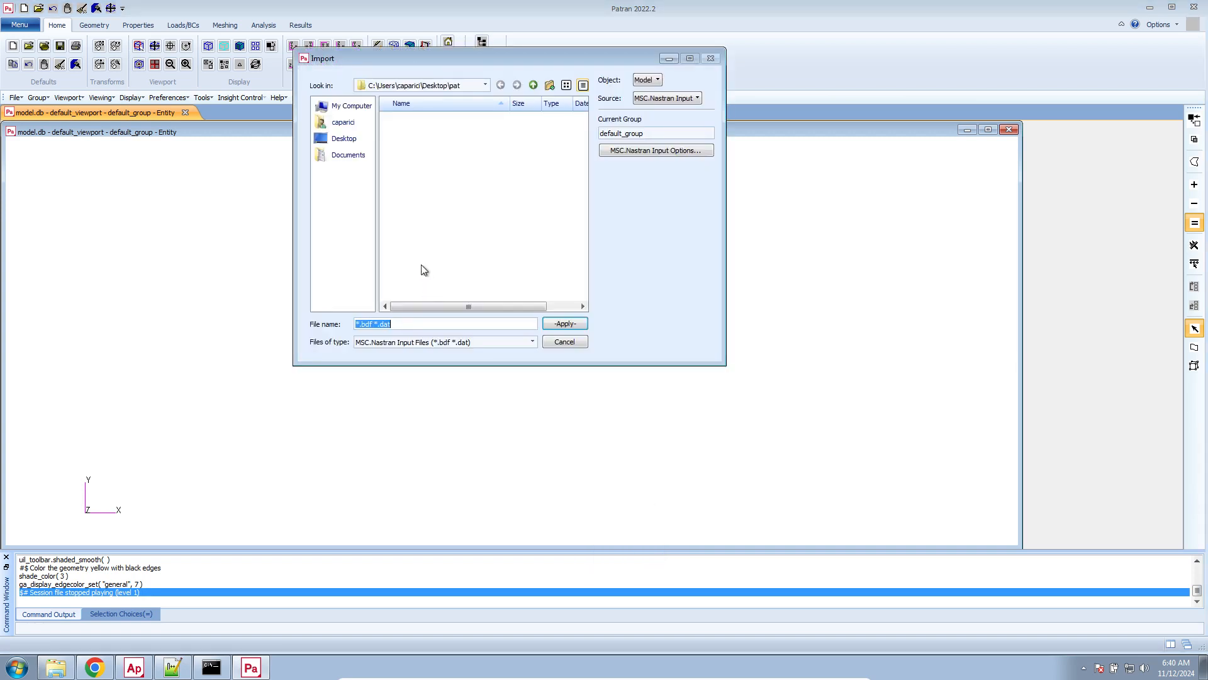
{"action": "left_click", "coordinate": [352, 122]}
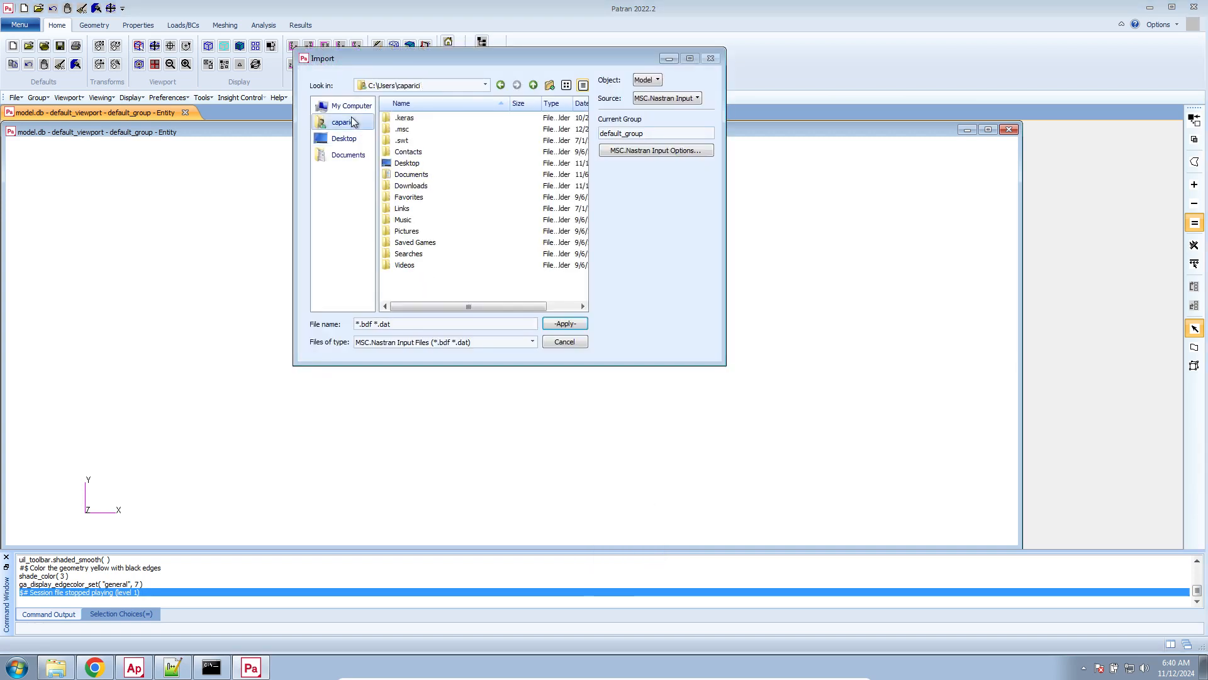
{"action": "double_click", "coordinate": [409, 185]}
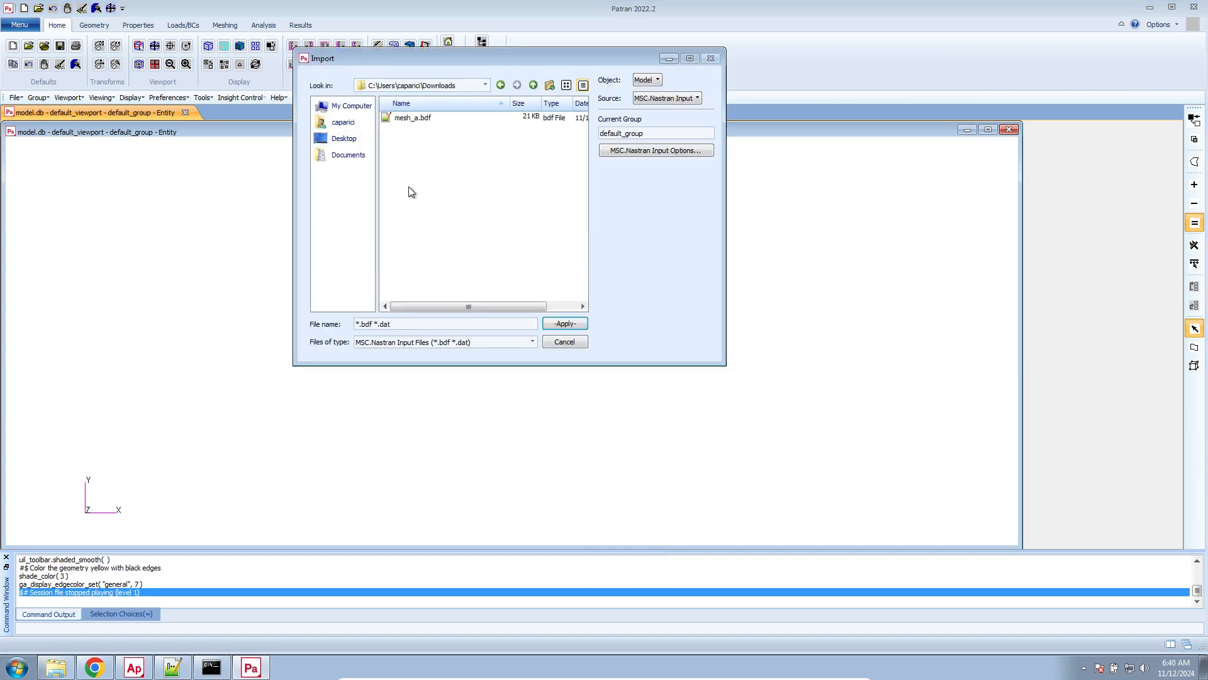
{"action": "double_click", "coordinate": [408, 120]}
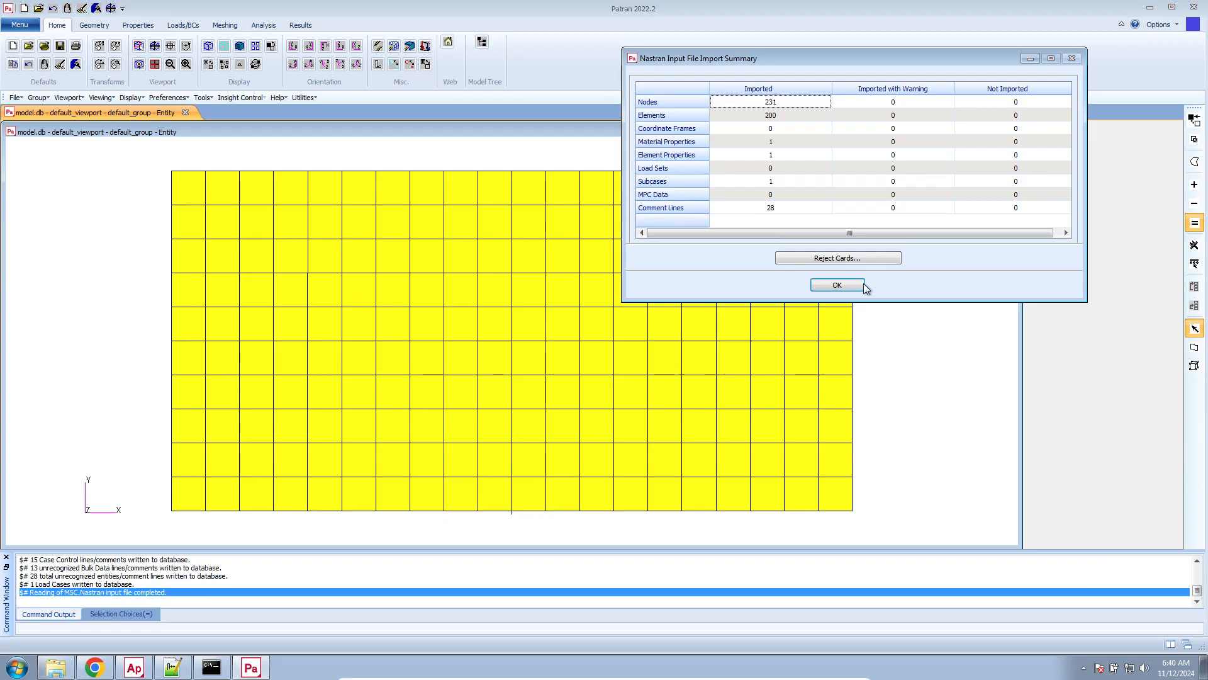
{"action": "left_click", "coordinate": [864, 286]}
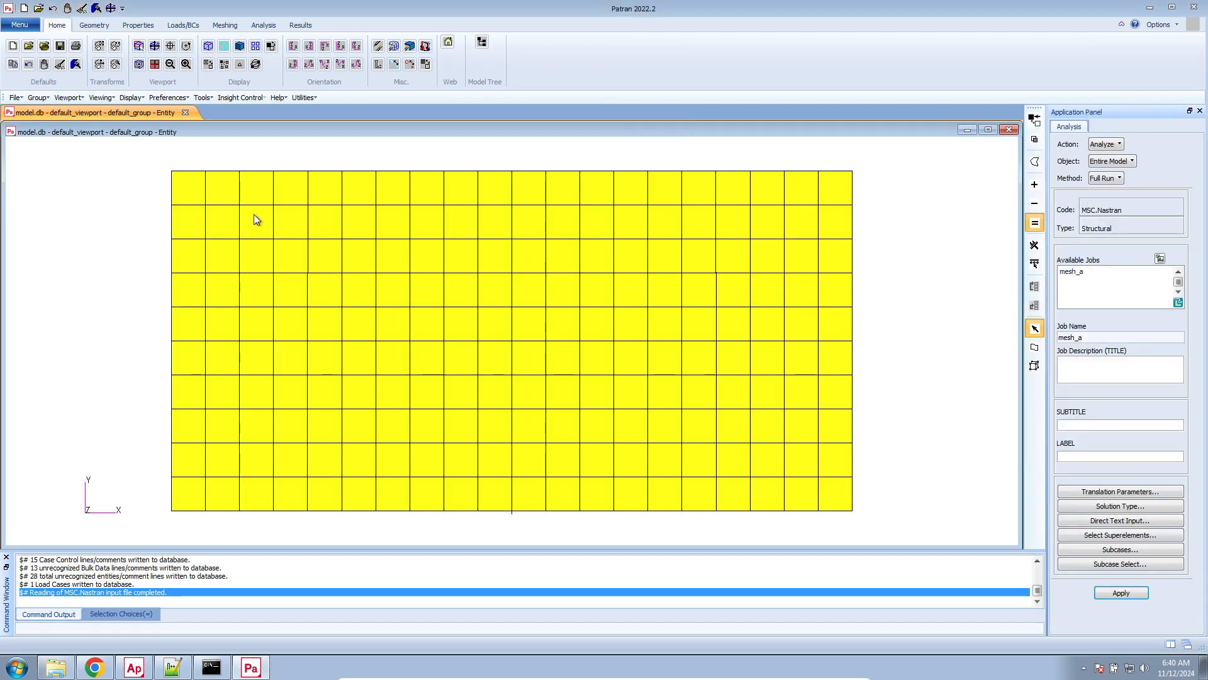
Try importing the Parasolid file geometry_a.x_t with its current unit setting, and undo the import
{"action": "right_click", "coordinate": [146, 167]}
{"action": "mouse_move", "coordinate": [184, 252]}
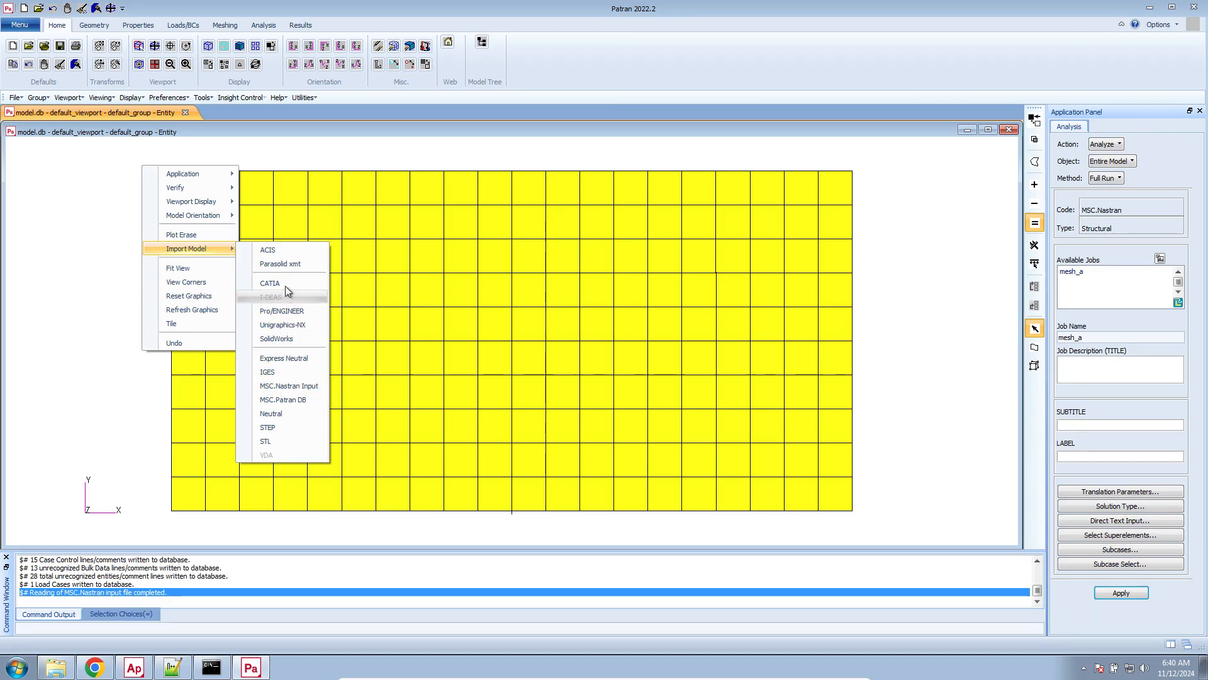
{"action": "left_click", "coordinate": [289, 263]}
{"action": "double_click", "coordinate": [419, 118]}
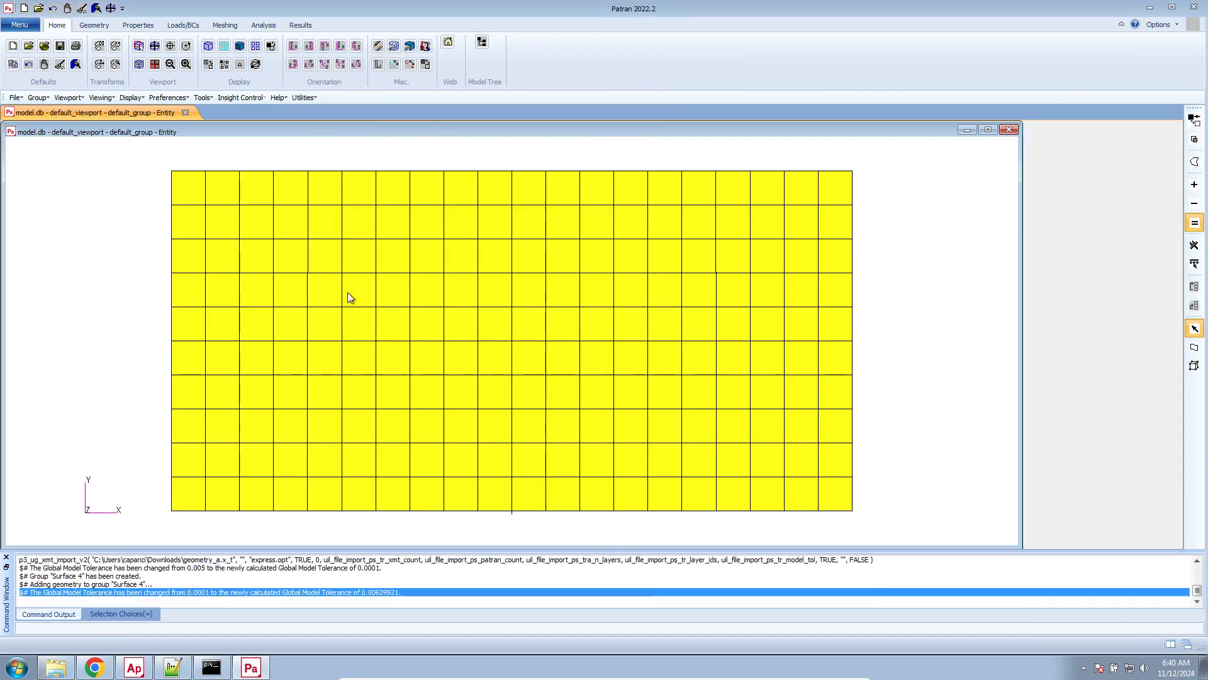
{"action": "left_click", "coordinate": [615, 381]}
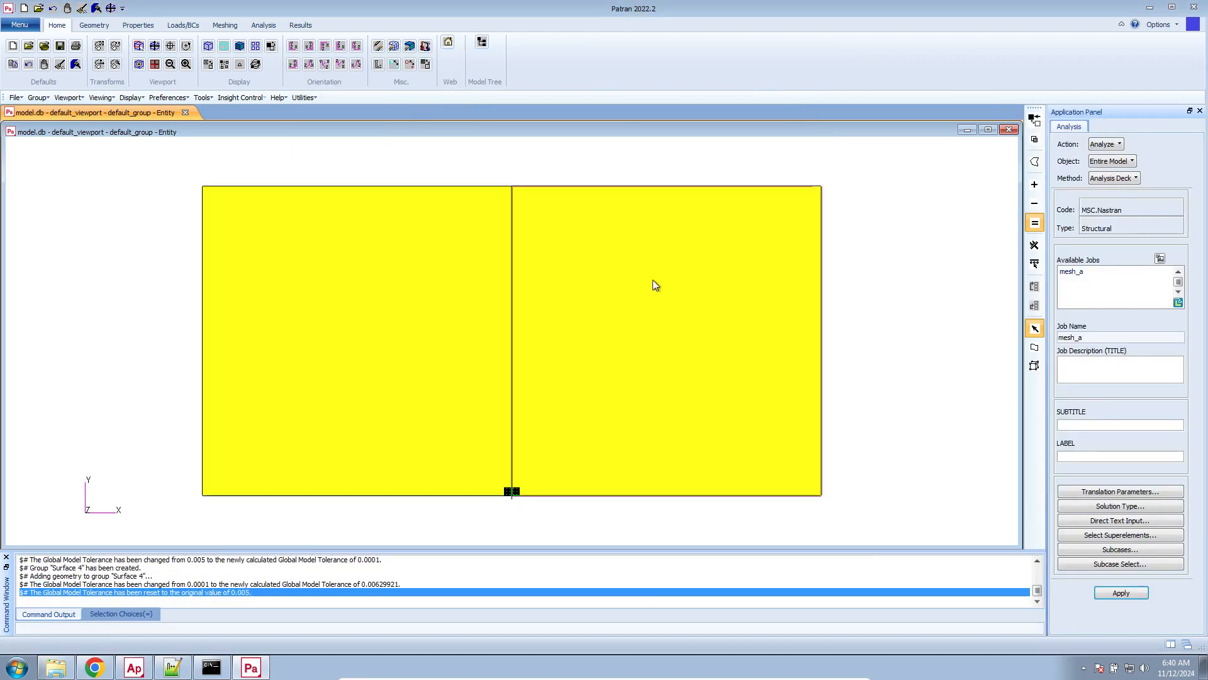
{"action": "left_click", "coordinate": [52, 9]}
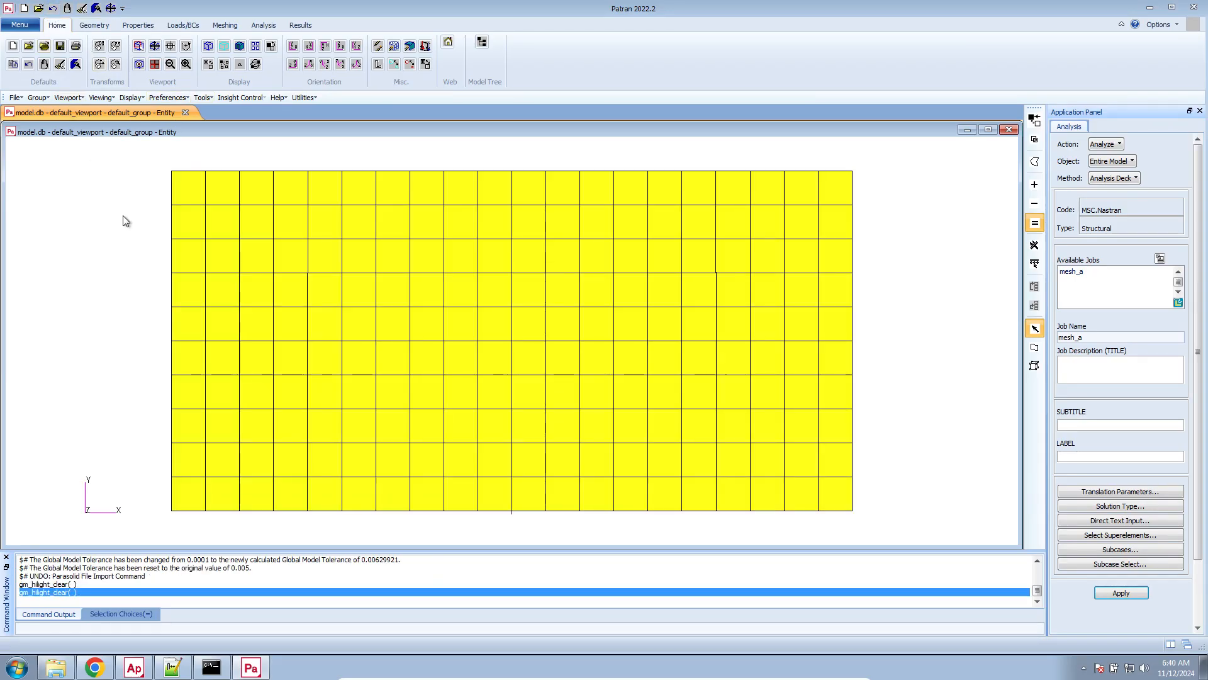
Import the Parasolid geometry geometry_a.x_t with the model unit override set to None
{"action": "right_click", "coordinate": [124, 219]}
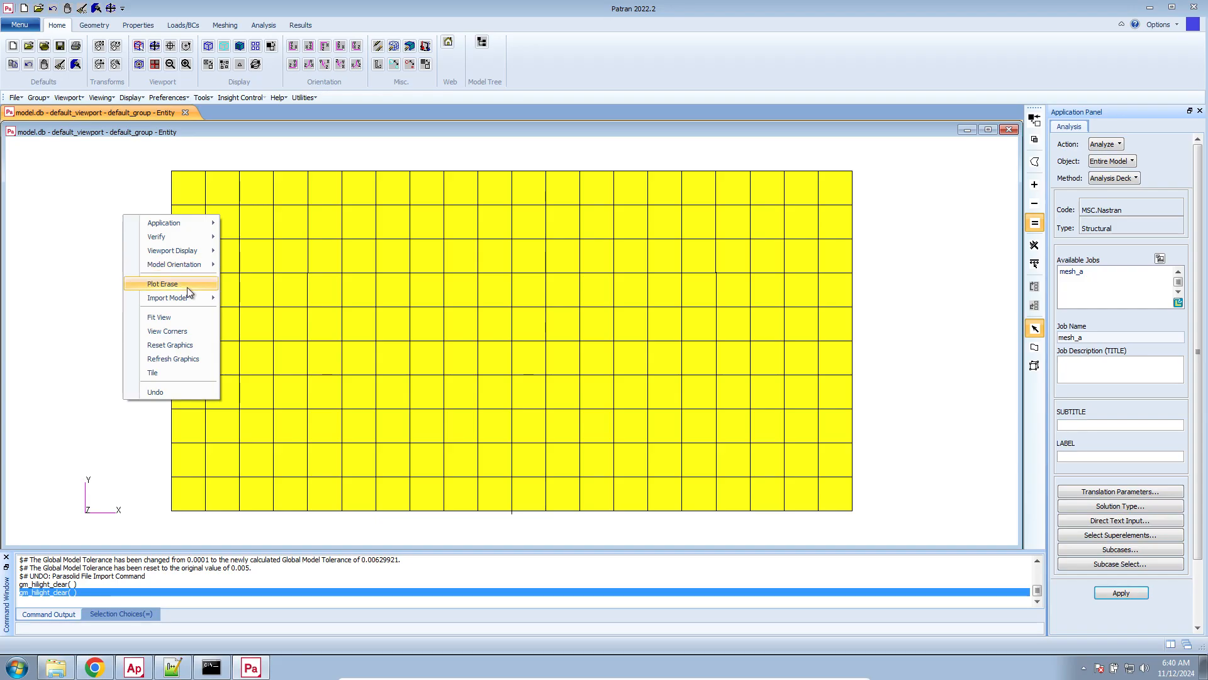
{"action": "mouse_move", "coordinate": [190, 297]}
{"action": "left_click", "coordinate": [232, 313]}
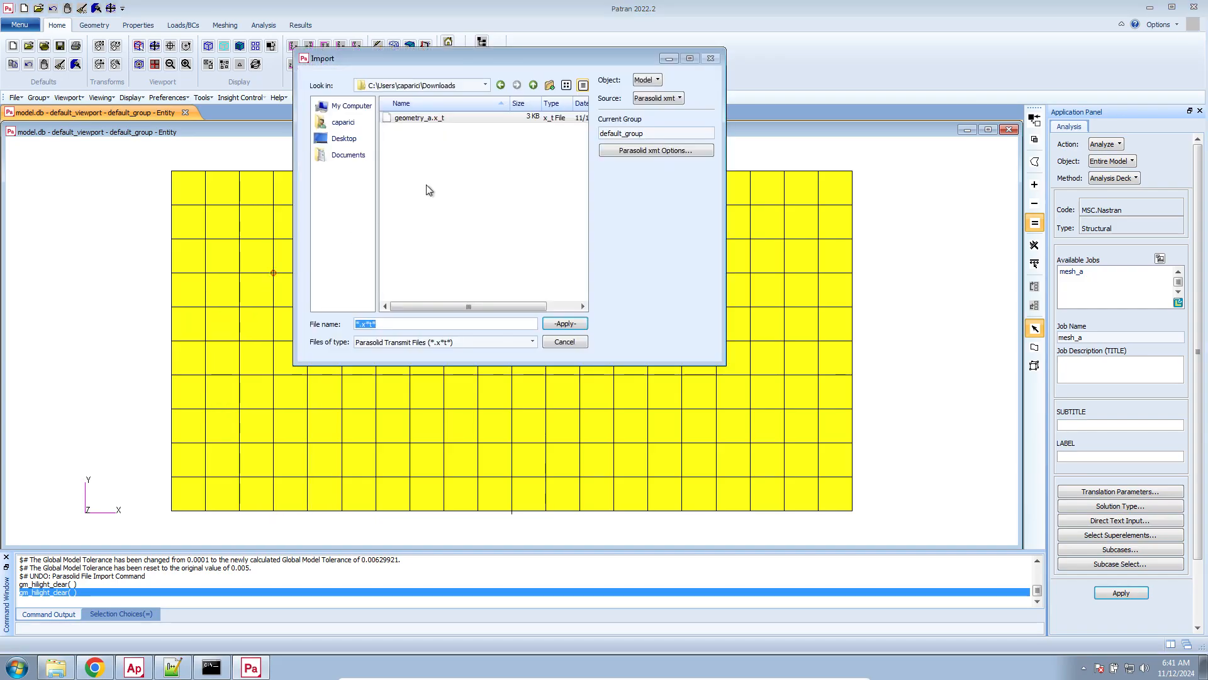
{"action": "left_click", "coordinate": [625, 154]}
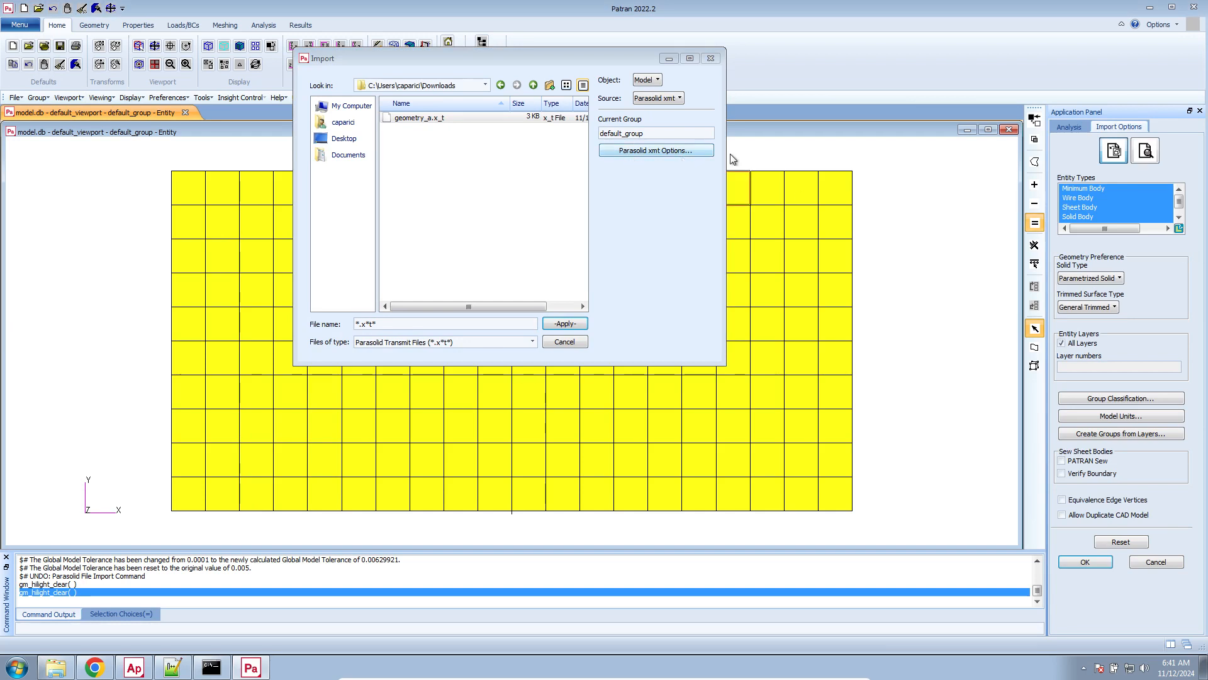
{"action": "left_click", "coordinate": [1146, 416]}
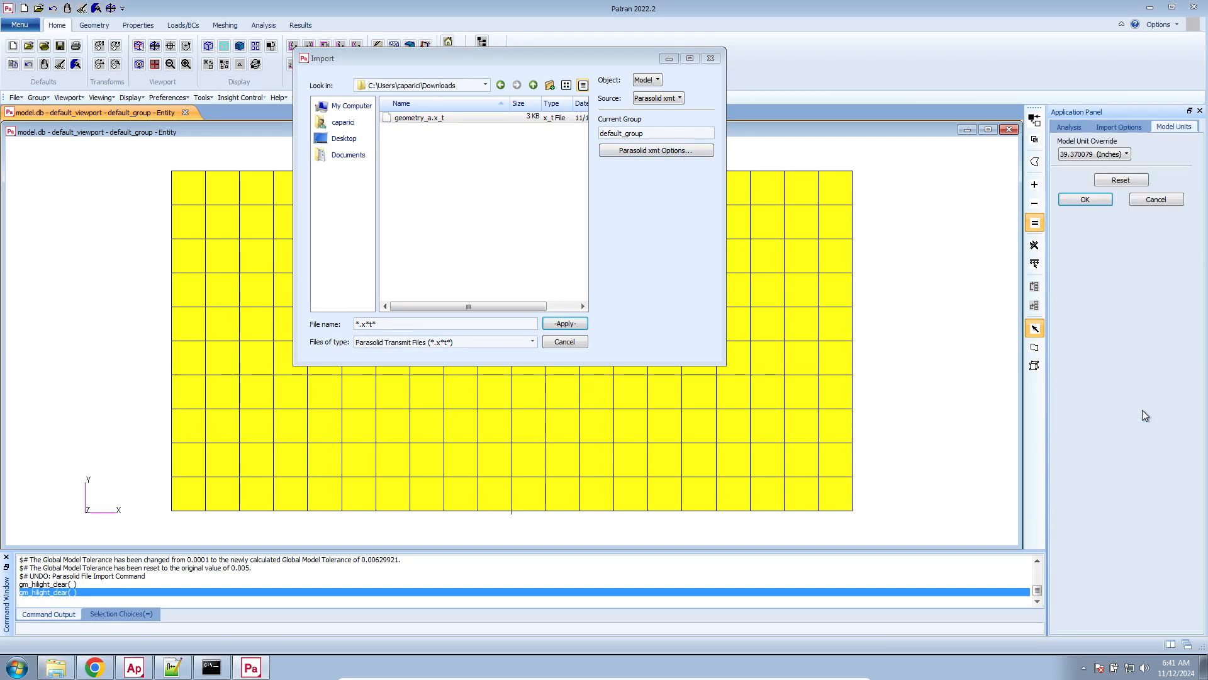
{"action": "left_click", "coordinate": [1113, 154]}
{"action": "left_click", "coordinate": [1112, 166]}
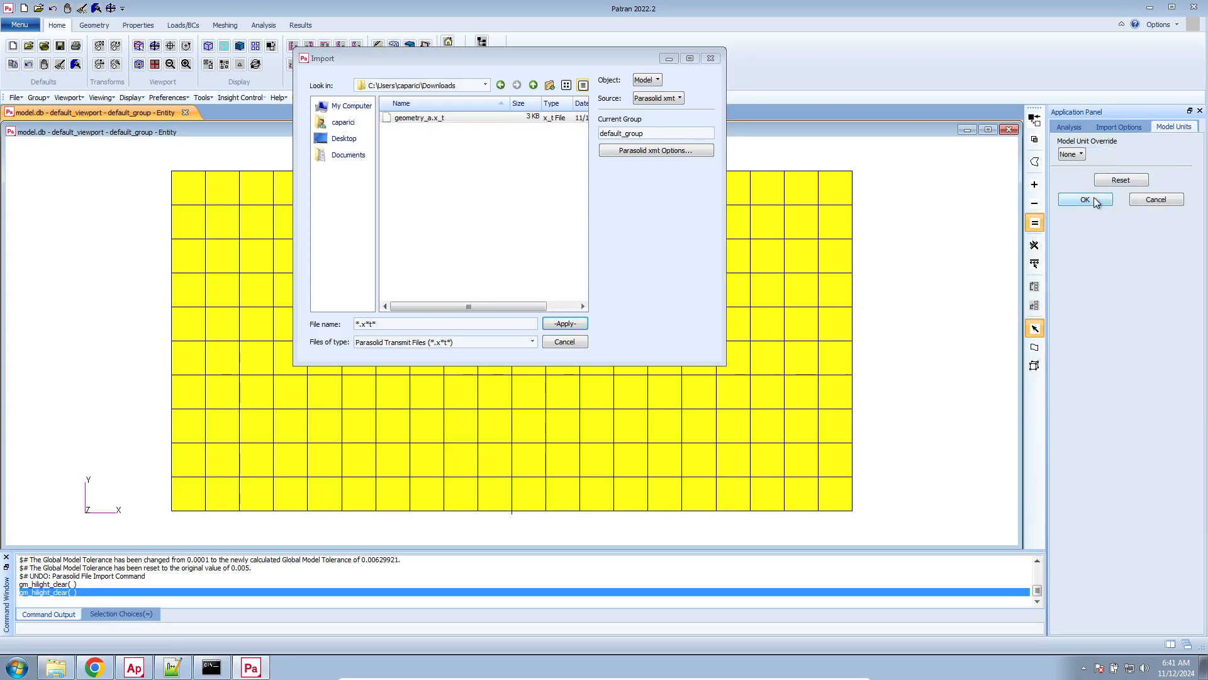
{"action": "left_click", "coordinate": [1097, 200]}
{"action": "left_click", "coordinate": [1087, 562]}
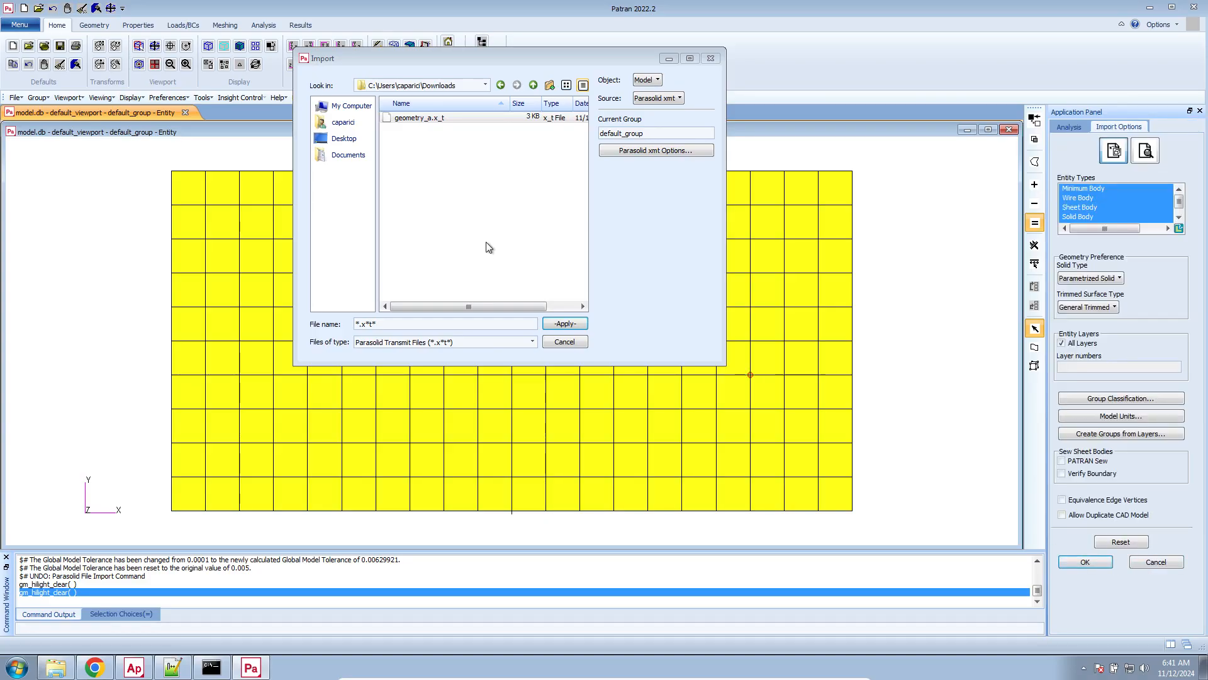
{"action": "double_click", "coordinate": [497, 120]}
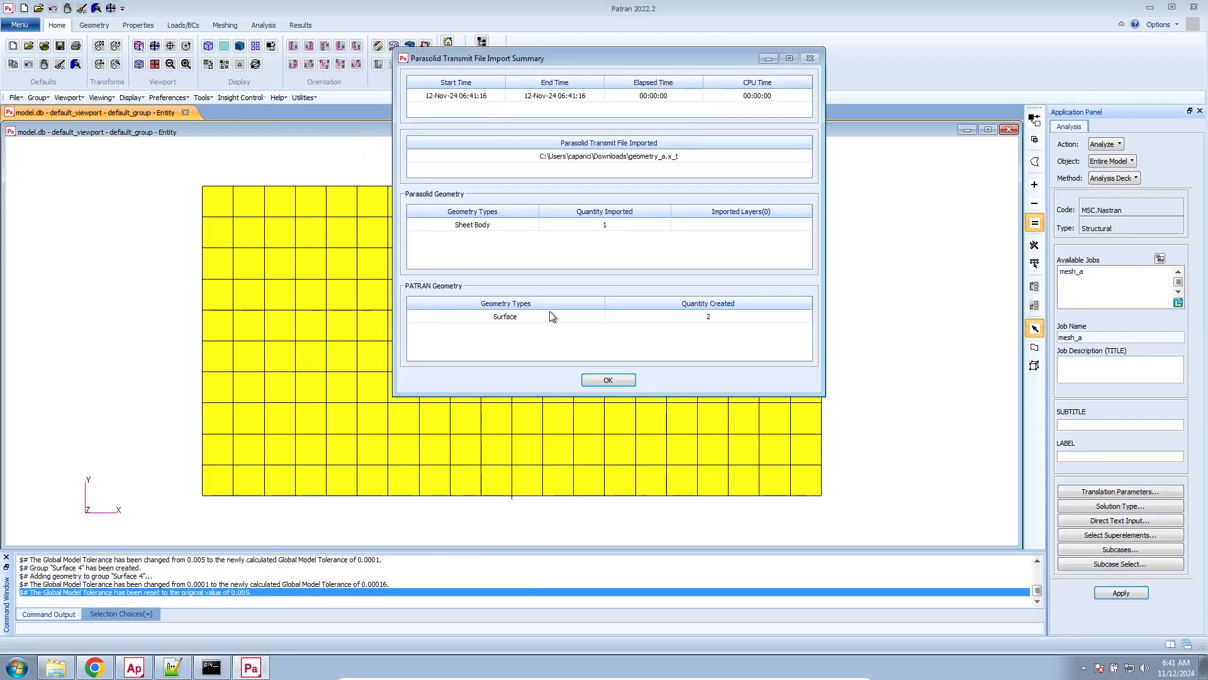
{"action": "left_click", "coordinate": [603, 379]}
Toggle the display of the finite element mesh and the geometry to inspect the two imported surfaces on their own
{"action": "mouse_move", "coordinate": [246, 353]}
{"action": "middle_mouse_down"}
{"action": "mouse_move", "coordinate": [283, 359]}
{"action": "mouse_move", "coordinate": [270, 351]}
{"action": "middle_mouse_up"}
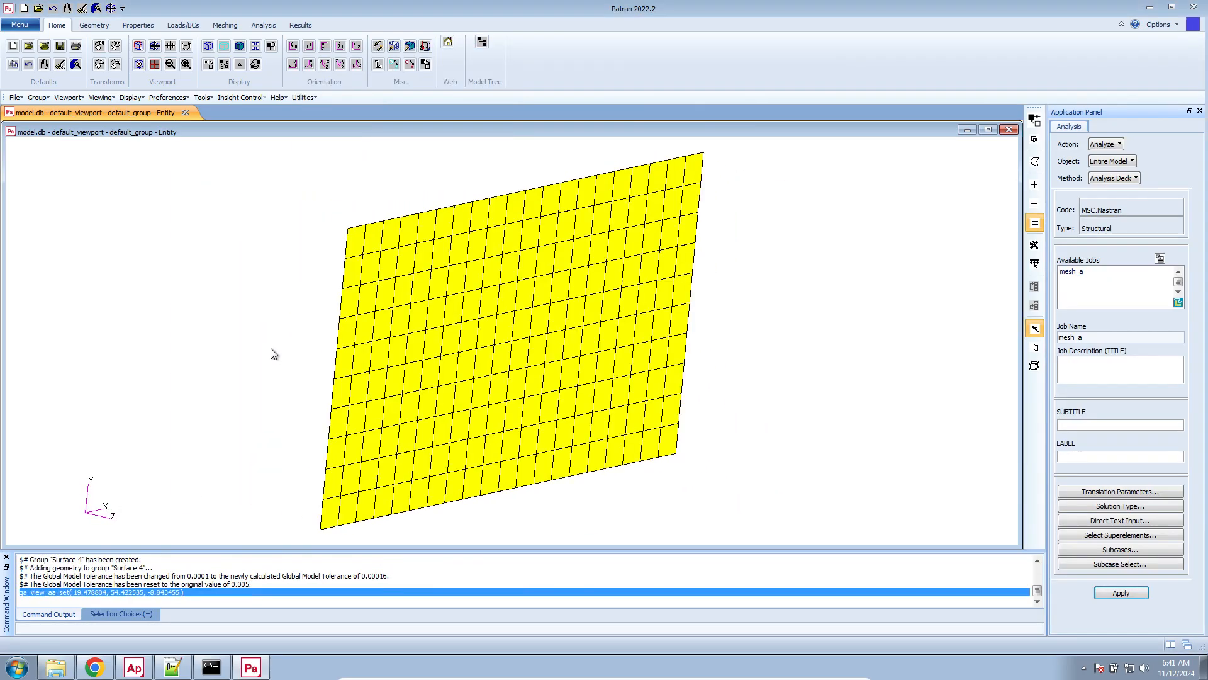
{"action": "left_click", "coordinate": [393, 47]}
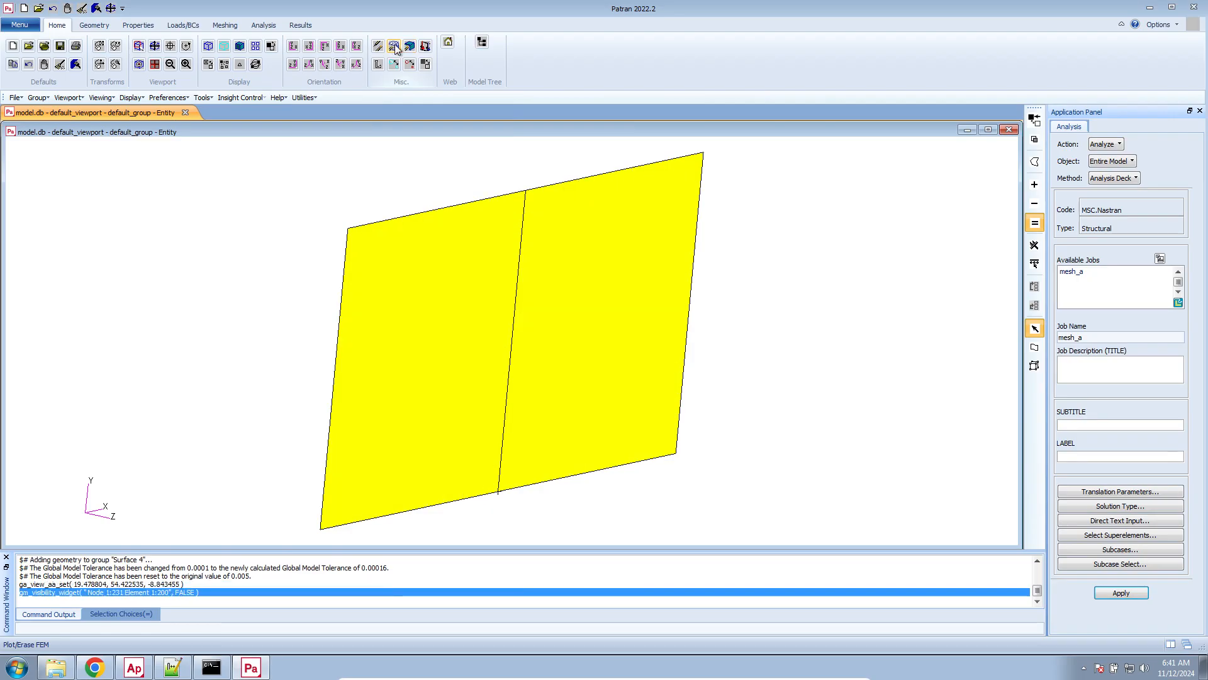
{"action": "left_click", "coordinate": [397, 49]}
{"action": "left_click", "coordinate": [397, 49]}
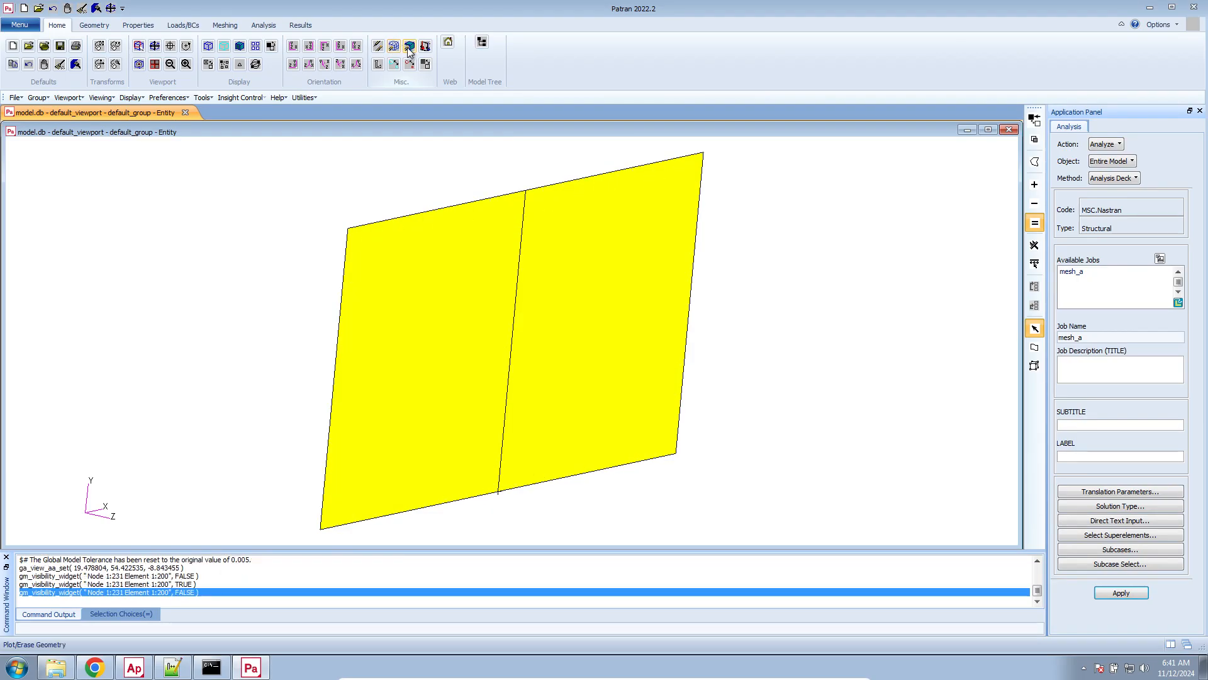
{"action": "left_click", "coordinate": [409, 48]}
{"action": "middle_click_drag", "start_coordinate": [383, 175], "coordinate": [377, 119]}
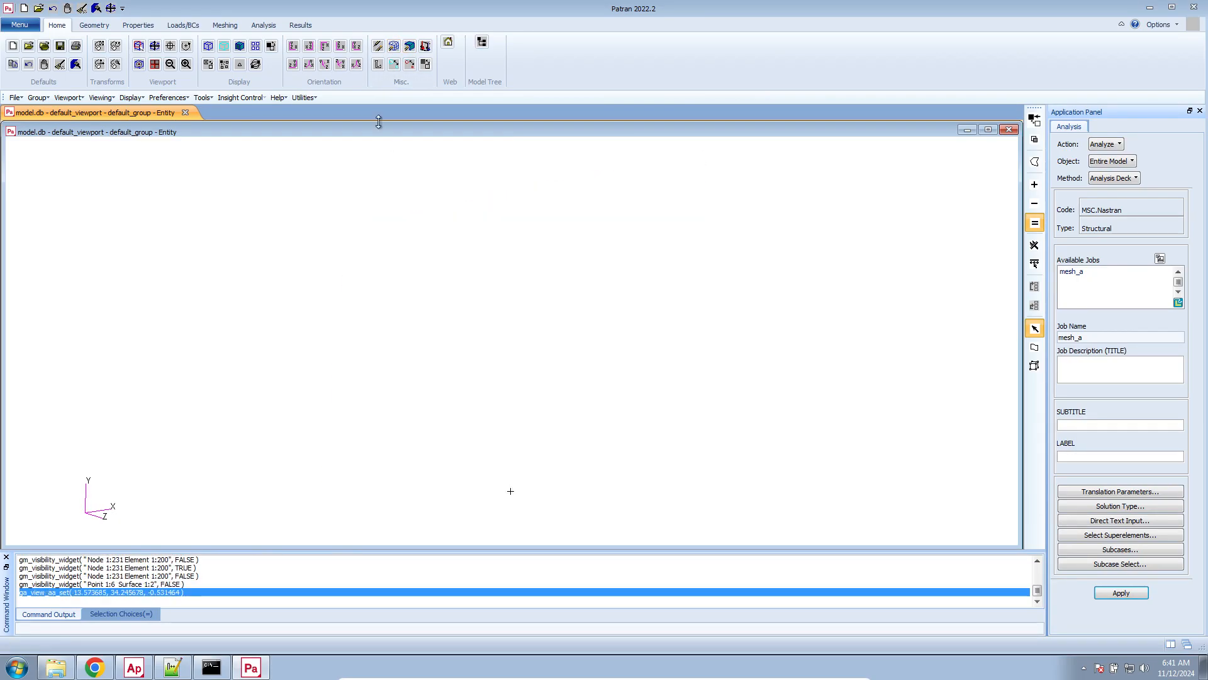
{"action": "left_click", "coordinate": [409, 50]}
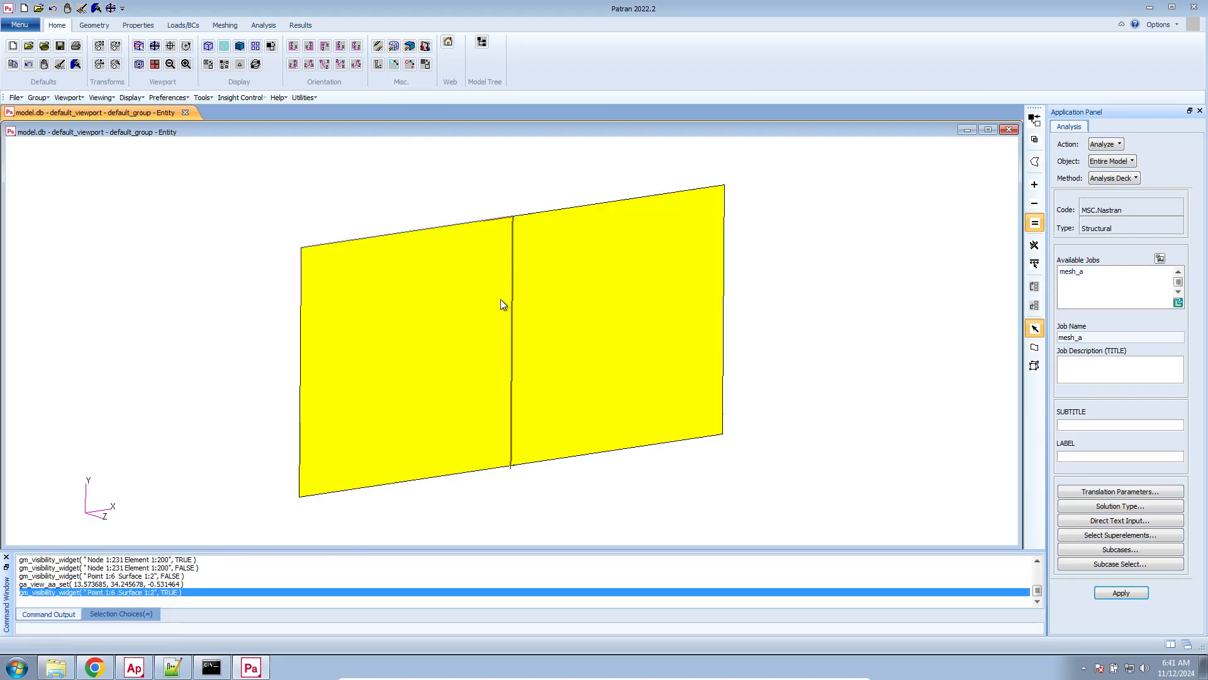
{"action": "left_click", "coordinate": [409, 48]}
Show the mesh and the geometry together again and maximize the model viewport
{"action": "middle_click_drag", "start_coordinate": [396, 149], "coordinate": [412, 164]}
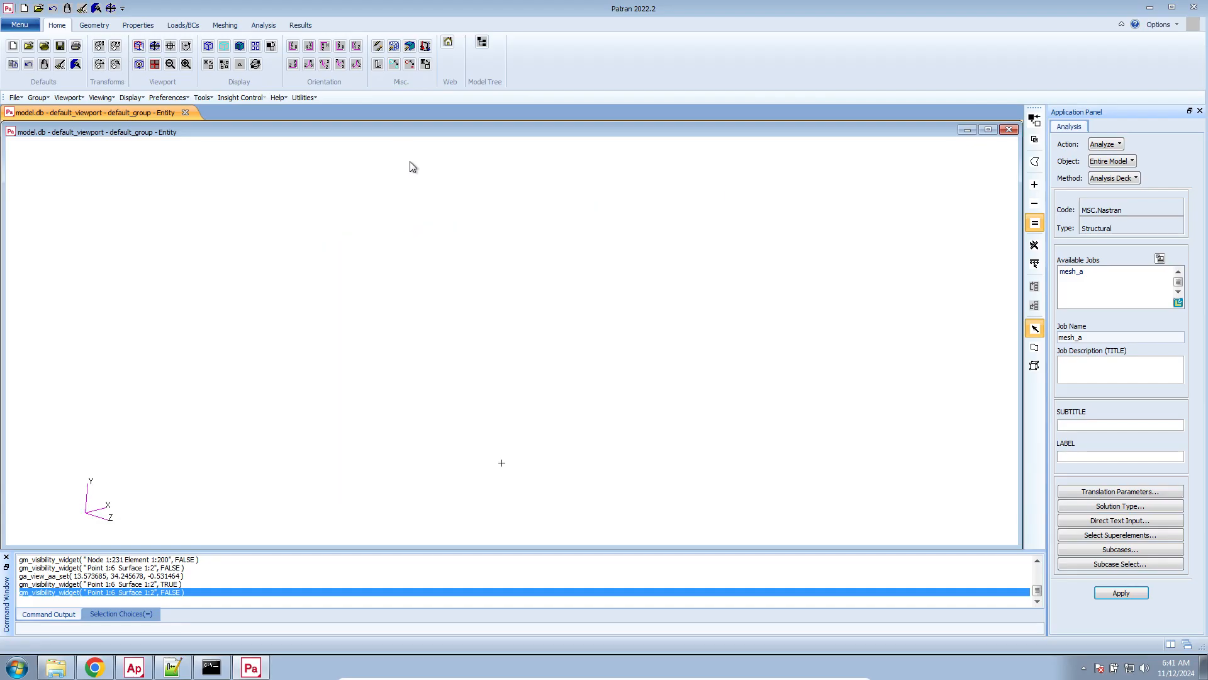
{"action": "left_click", "coordinate": [393, 47]}
{"action": "middle_click_drag", "start_coordinate": [394, 216], "coordinate": [364, 226]}
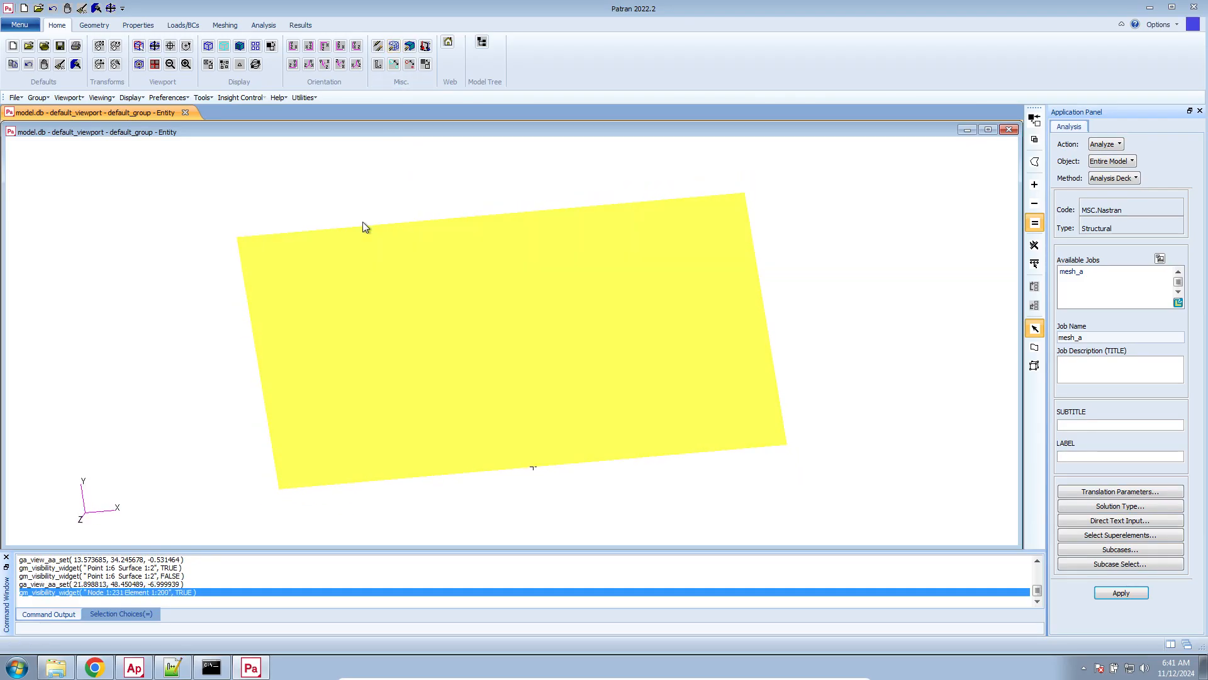
{"action": "left_click", "coordinate": [410, 48]}
{"action": "mouse_move", "coordinate": [369, 181]}
{"action": "middle_mouse_down"}
{"action": "mouse_move", "coordinate": [343, 172]}
{"action": "mouse_move", "coordinate": [350, 199]}
{"action": "mouse_move", "coordinate": [270, 200]}
{"action": "mouse_move", "coordinate": [322, 228]}
{"action": "middle_mouse_up"}
{"action": "double_click", "coordinate": [252, 130]}
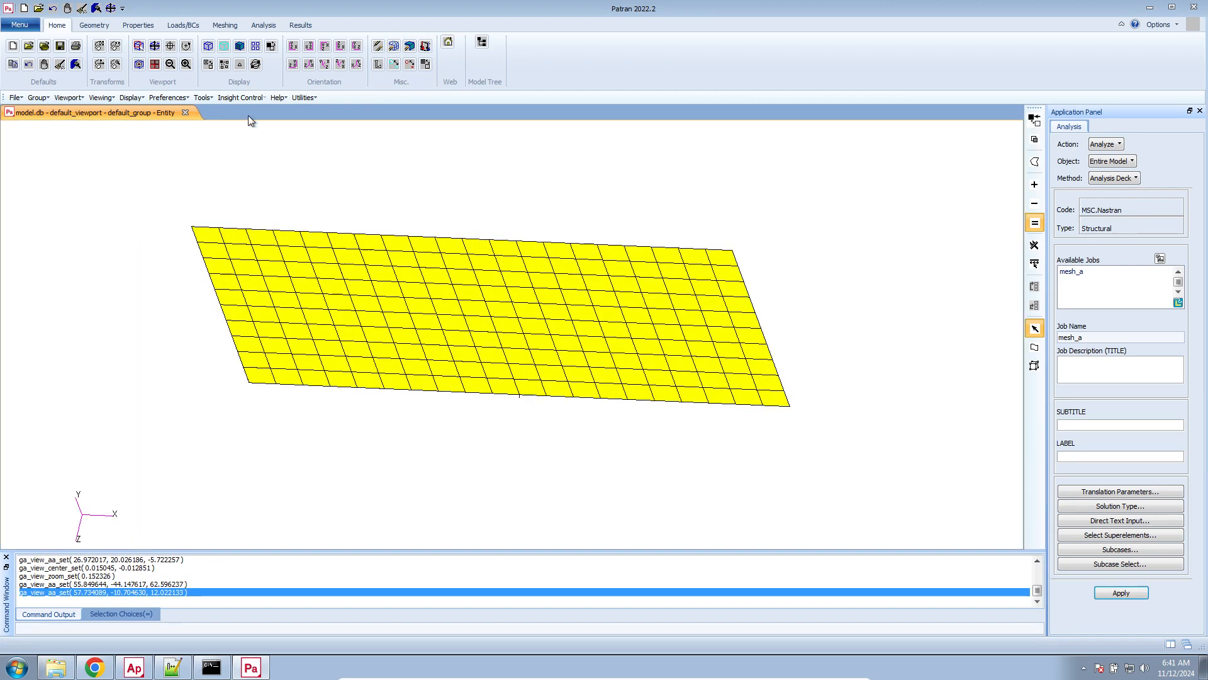
Look through the forms for a nodal displacement set named fixed_end, 2D shell properties and mesh seeds without creating anything
{"action": "left_click", "coordinate": [180, 26]}
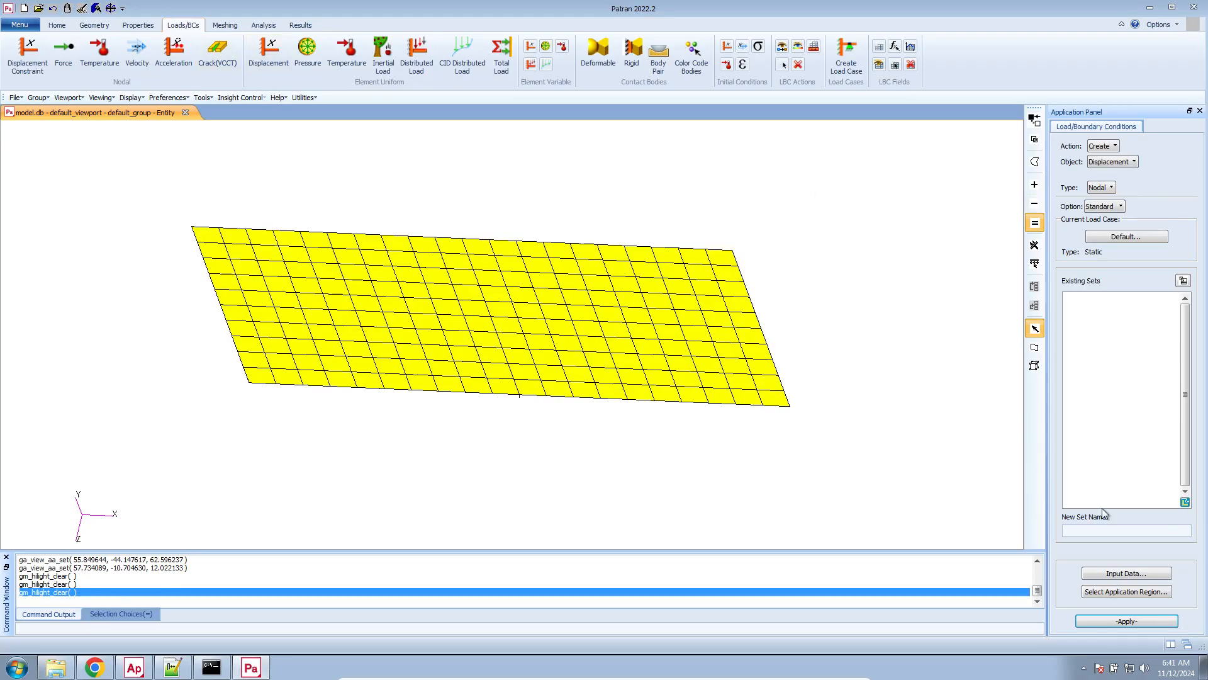
{"action": "left_click", "coordinate": [1113, 529]}
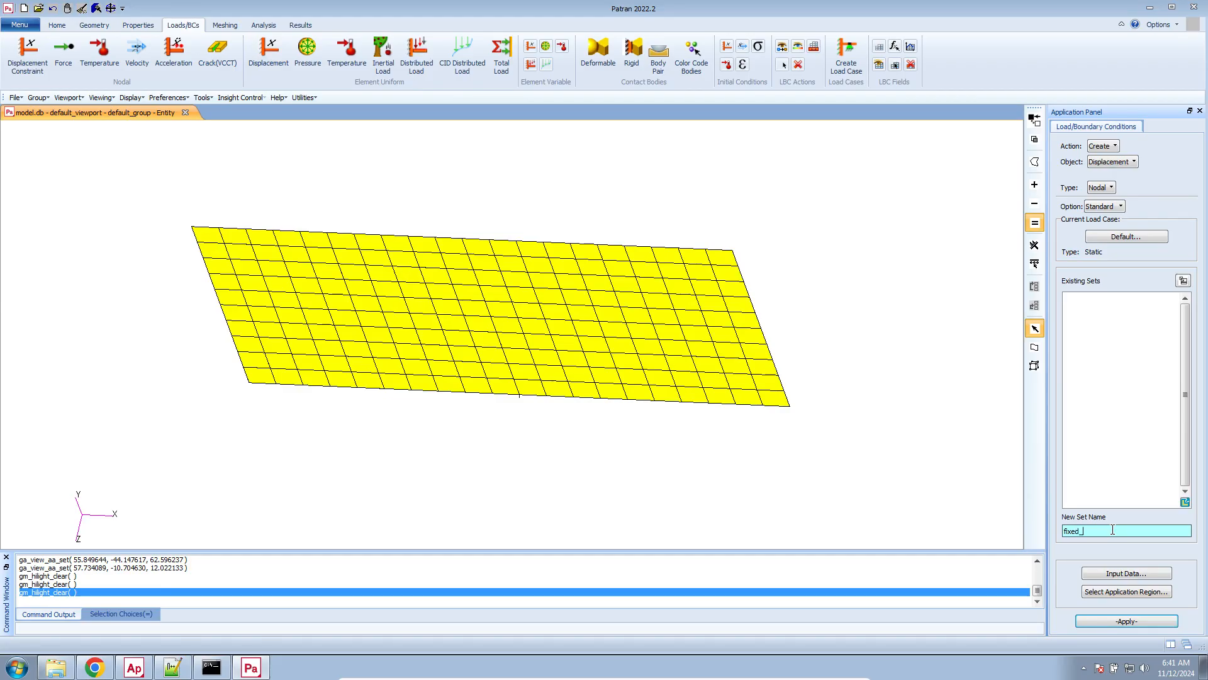
{"action": "key", "text": "Tab"}
{"action": "left_click", "coordinate": [1124, 574]}
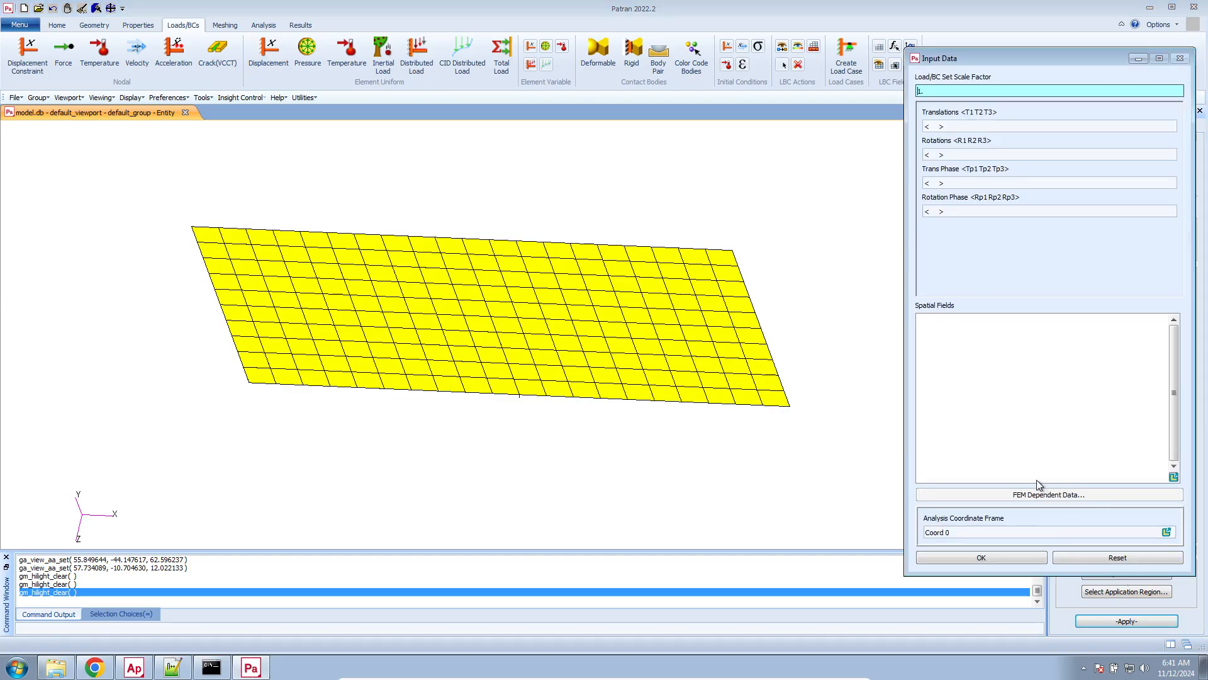
{"action": "left_click", "coordinate": [1029, 558]}
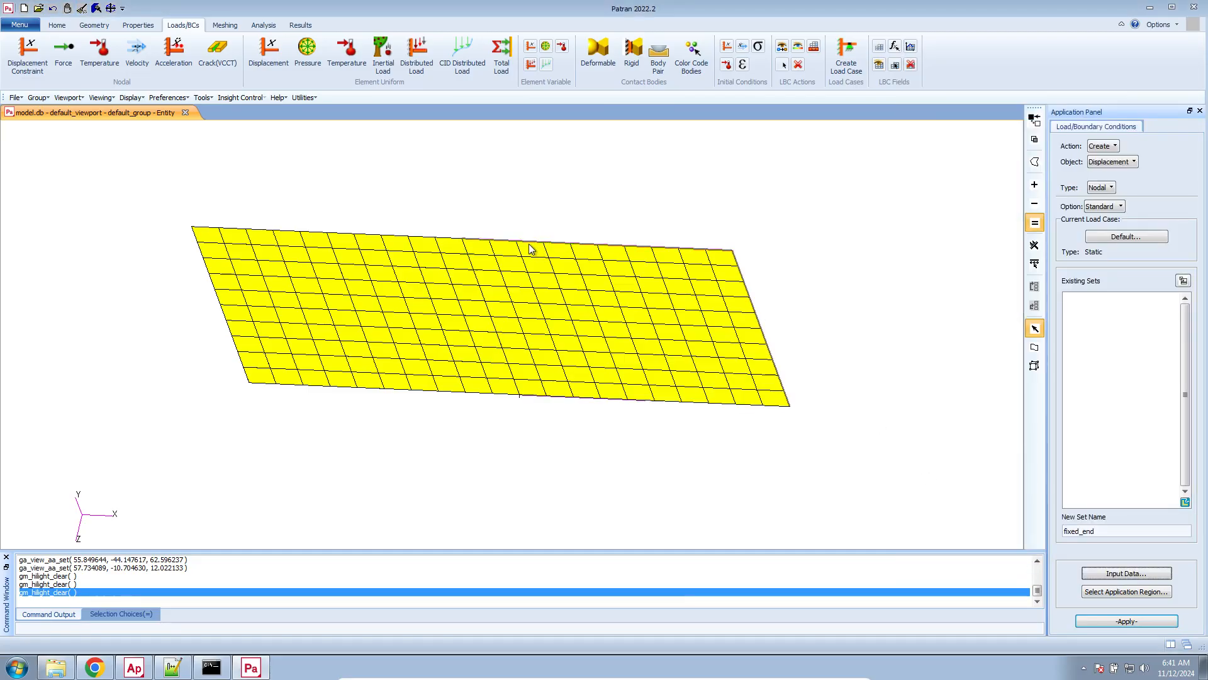
{"action": "left_click", "coordinate": [138, 25]}
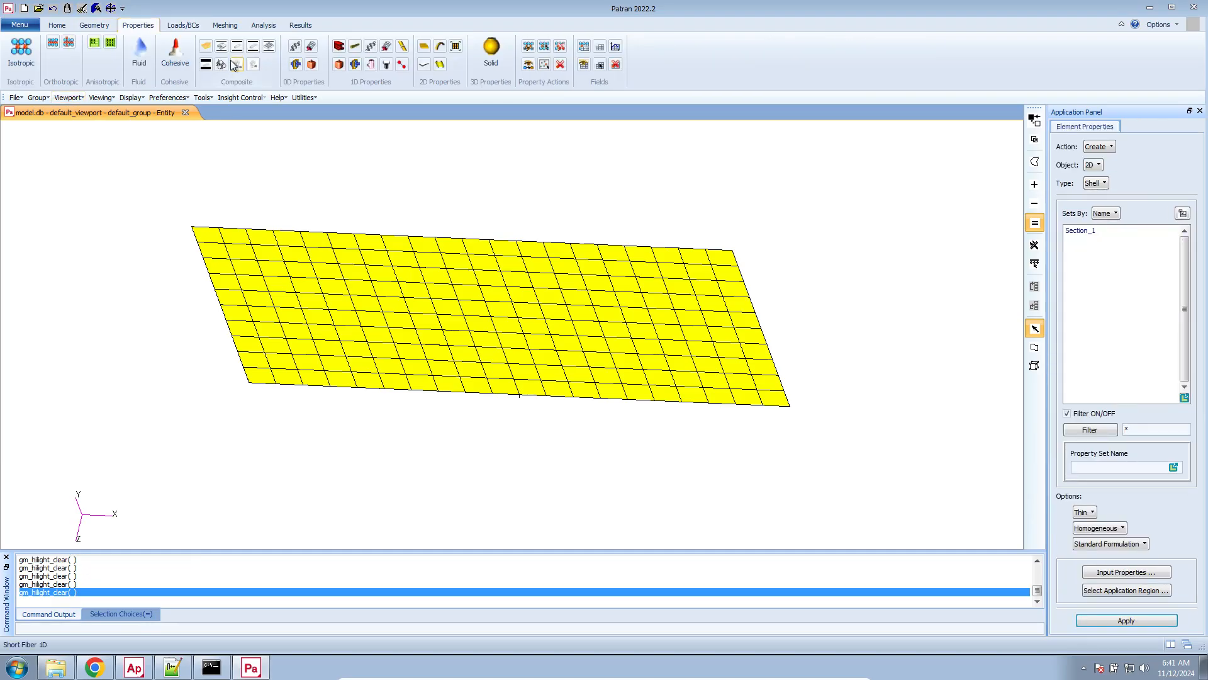
{"action": "left_click", "coordinate": [240, 28]}
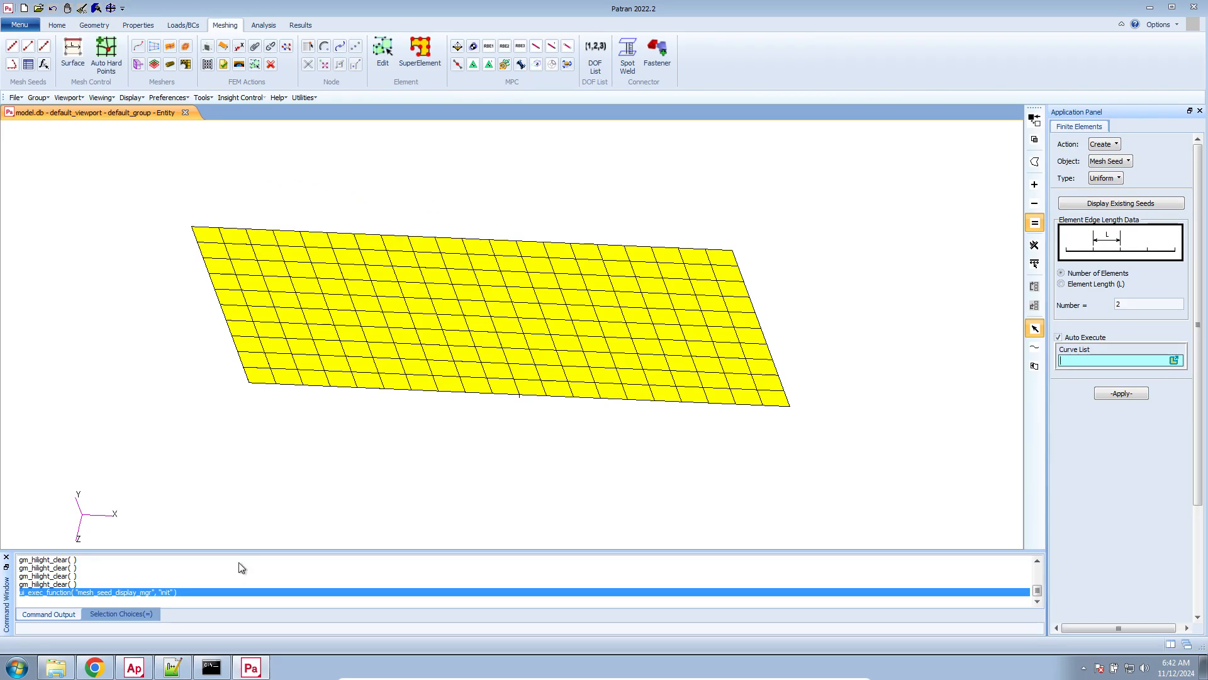
Switch to Chrome and review the Reddit post asking how to make two Patran surfaces one
{"action": "left_click", "coordinate": [95, 668]}
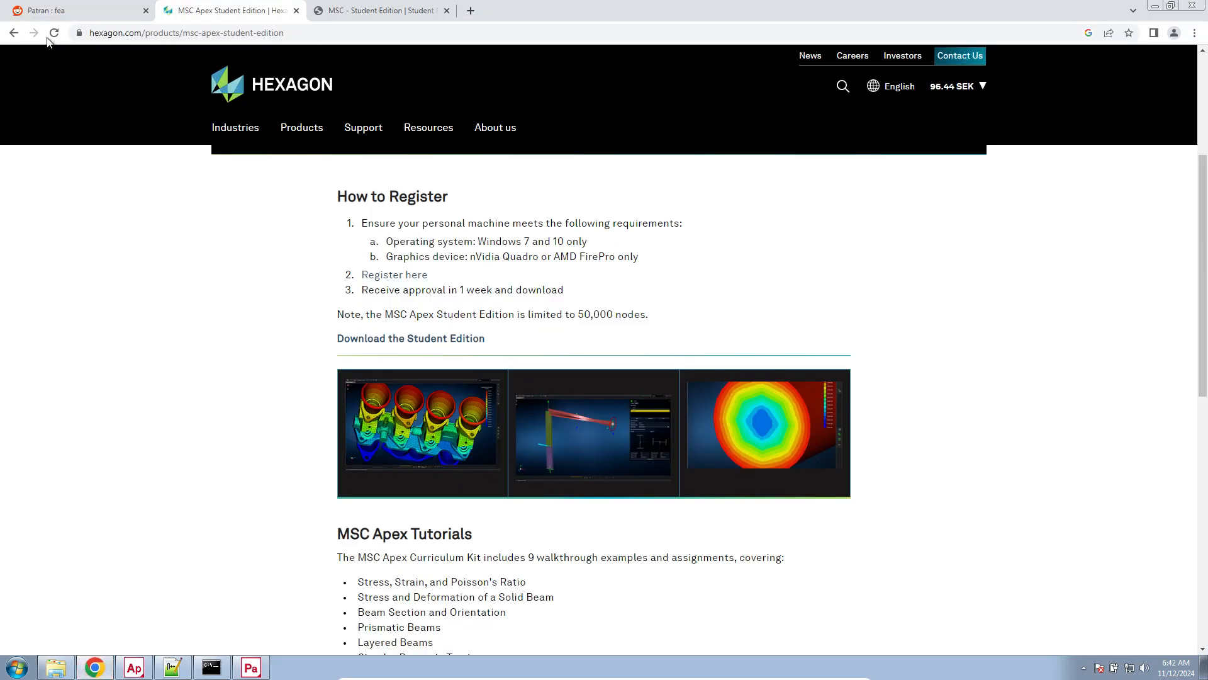
{"action": "left_click", "coordinate": [63, 11]}
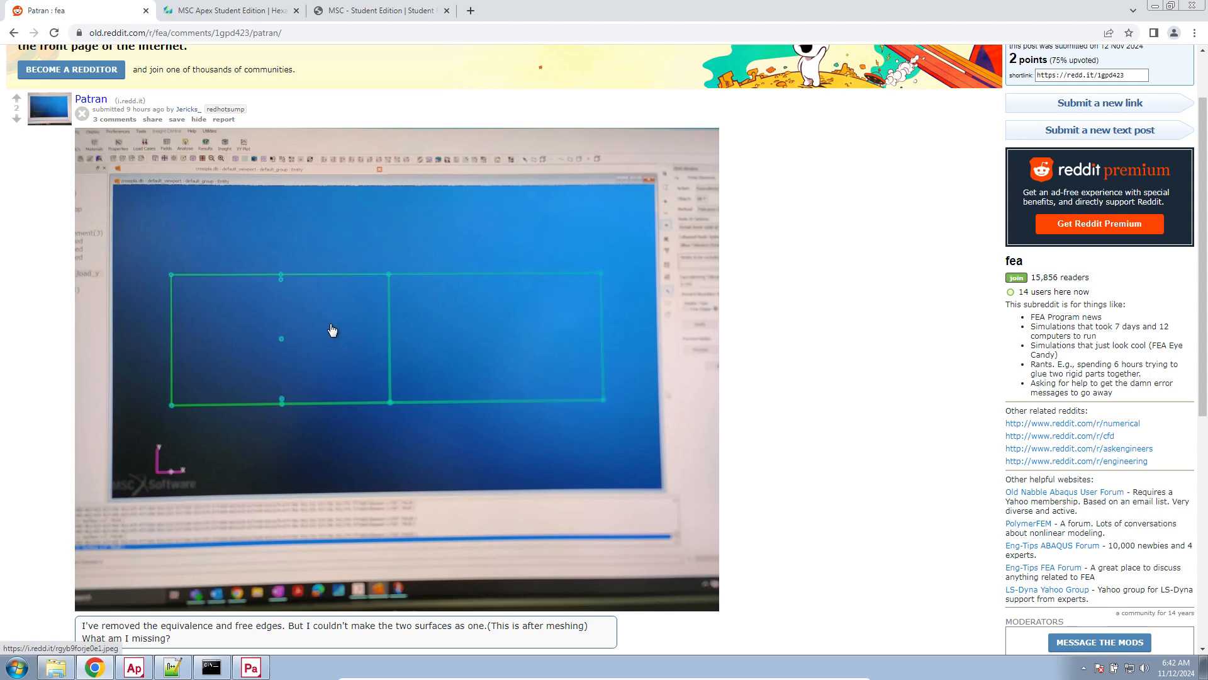
Switch to Notepad++, maximize its window and review the note on faster tools, highlighting MSC Apex, Femap, Ansys and SpaceClaim
{"action": "left_click", "coordinate": [184, 670]}
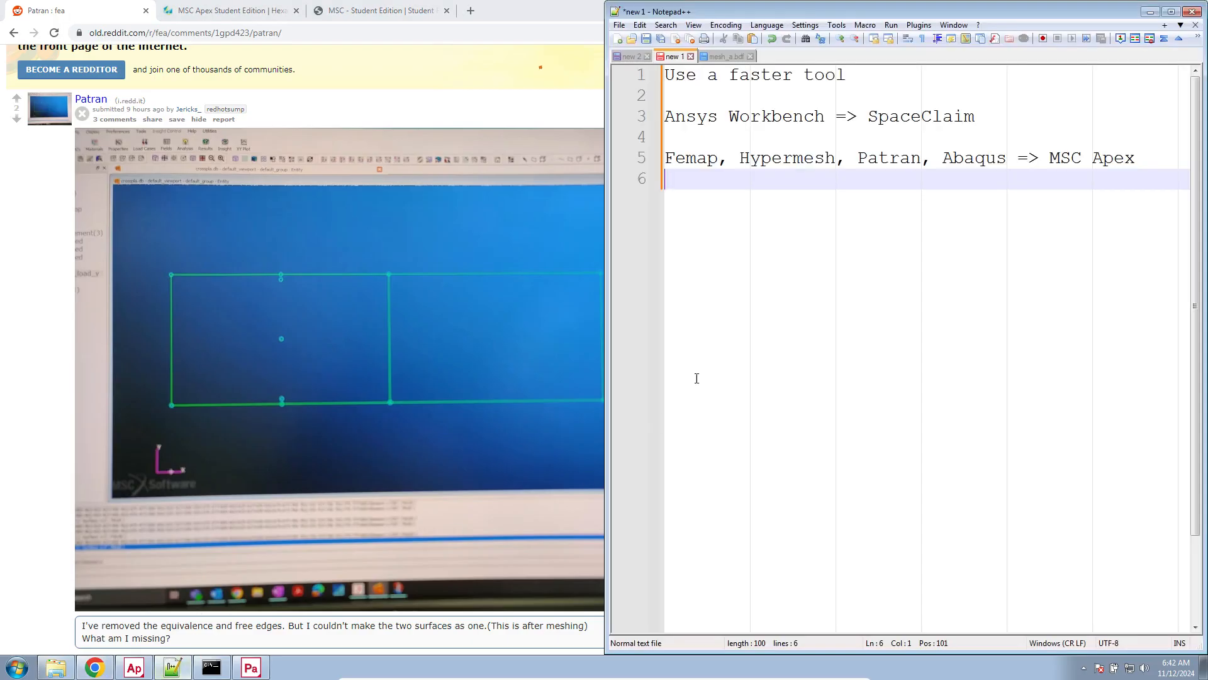
{"action": "left_click_drag", "start_coordinate": [694, 11], "coordinate": [440, 2]}
{"action": "left_click_drag", "start_coordinate": [435, 154], "coordinate": [539, 160]}
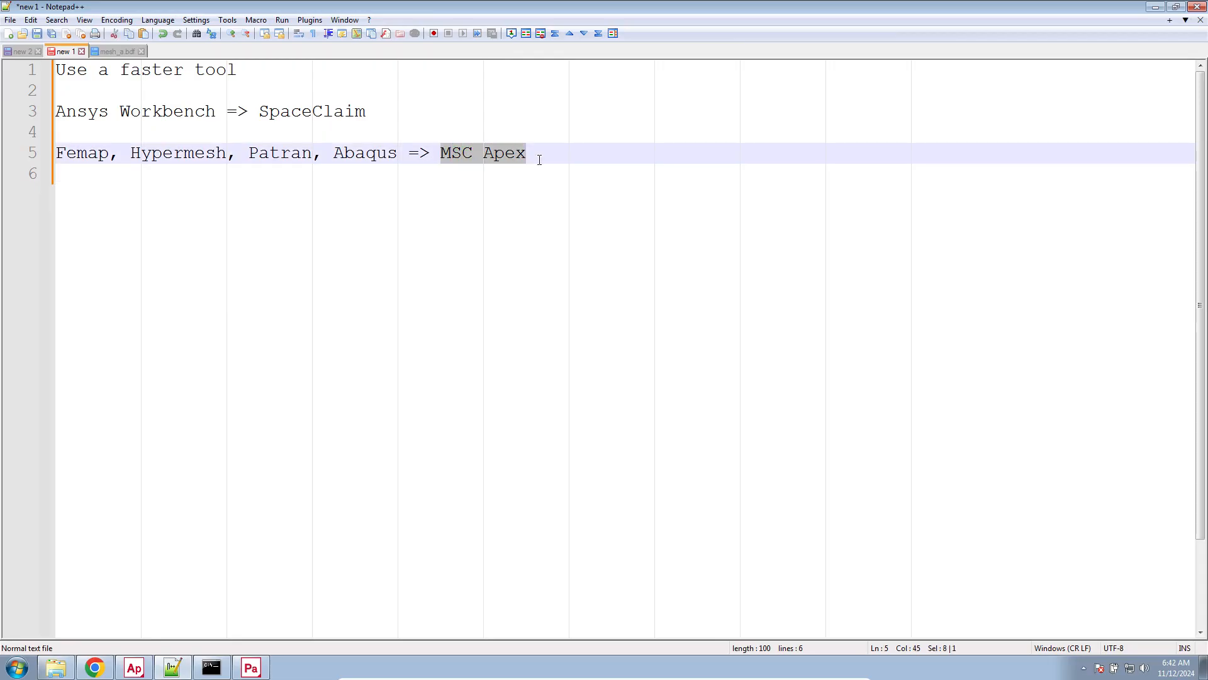
{"action": "double_click", "coordinate": [77, 157]}
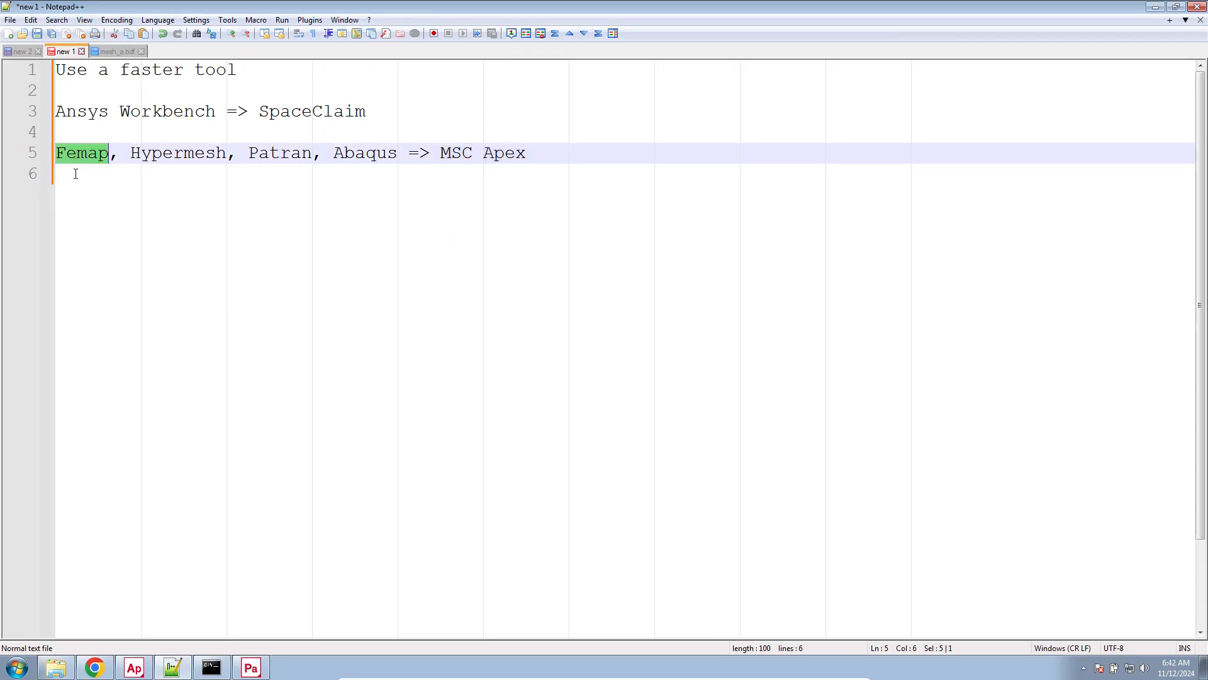
{"action": "double_click", "coordinate": [97, 114]}
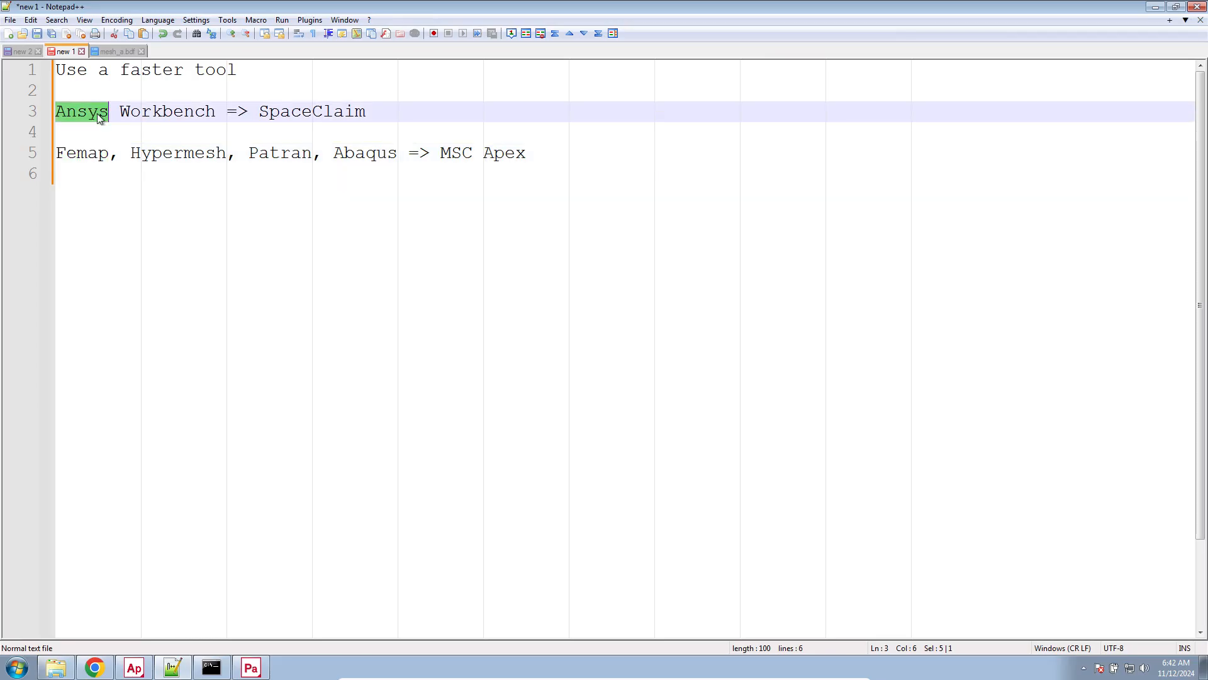
{"action": "double_click", "coordinate": [334, 117]}
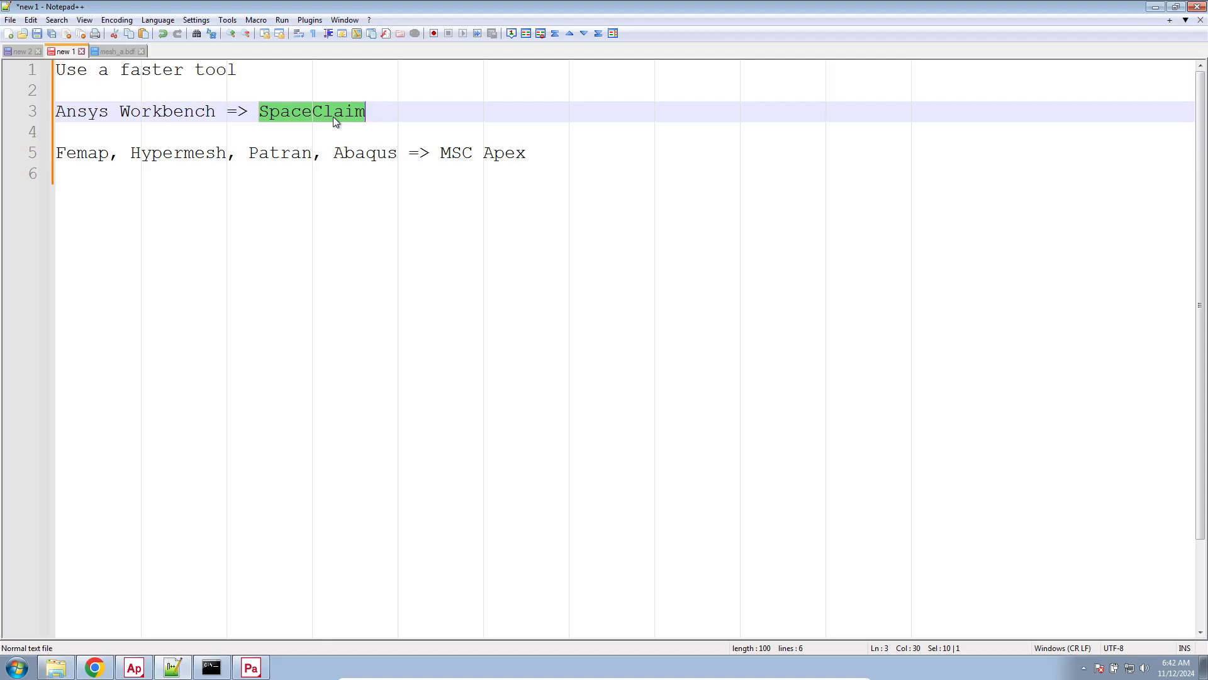
{"action": "left_click", "coordinate": [159, 179]}
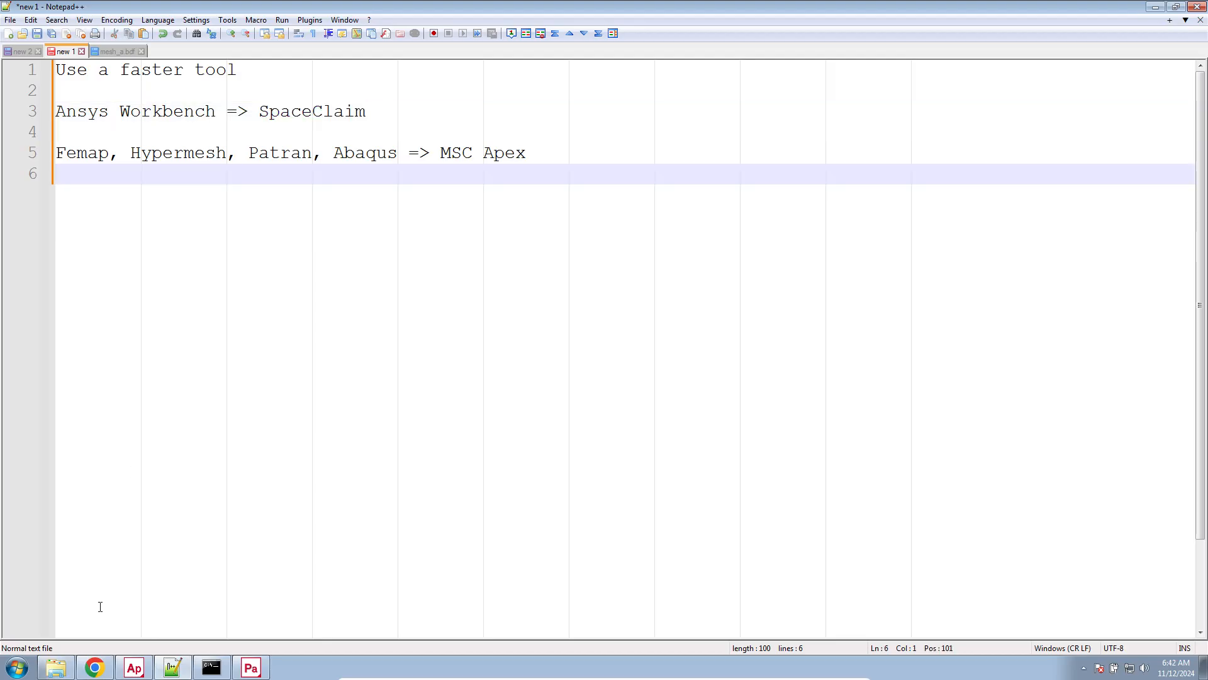